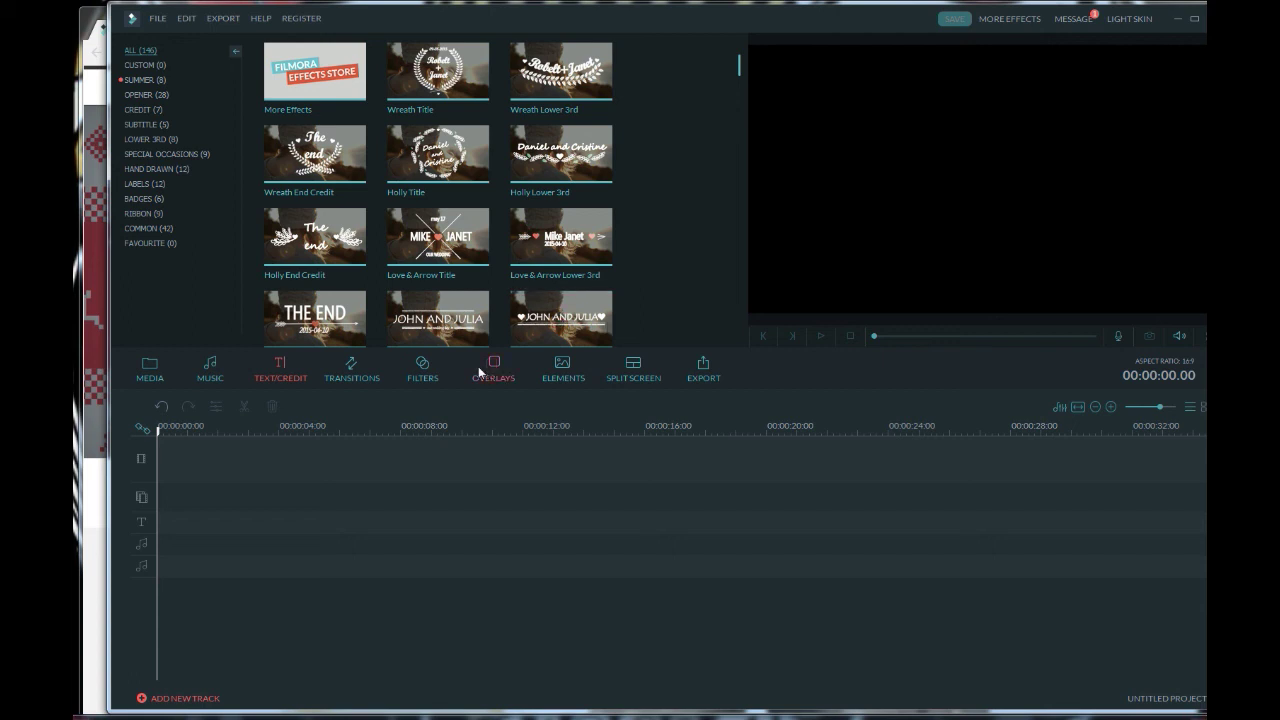
# - Scroll the template library, switch to Elements and preview the Vacation 8 graphic
pyautogui.scroll(-5, 665, 125)
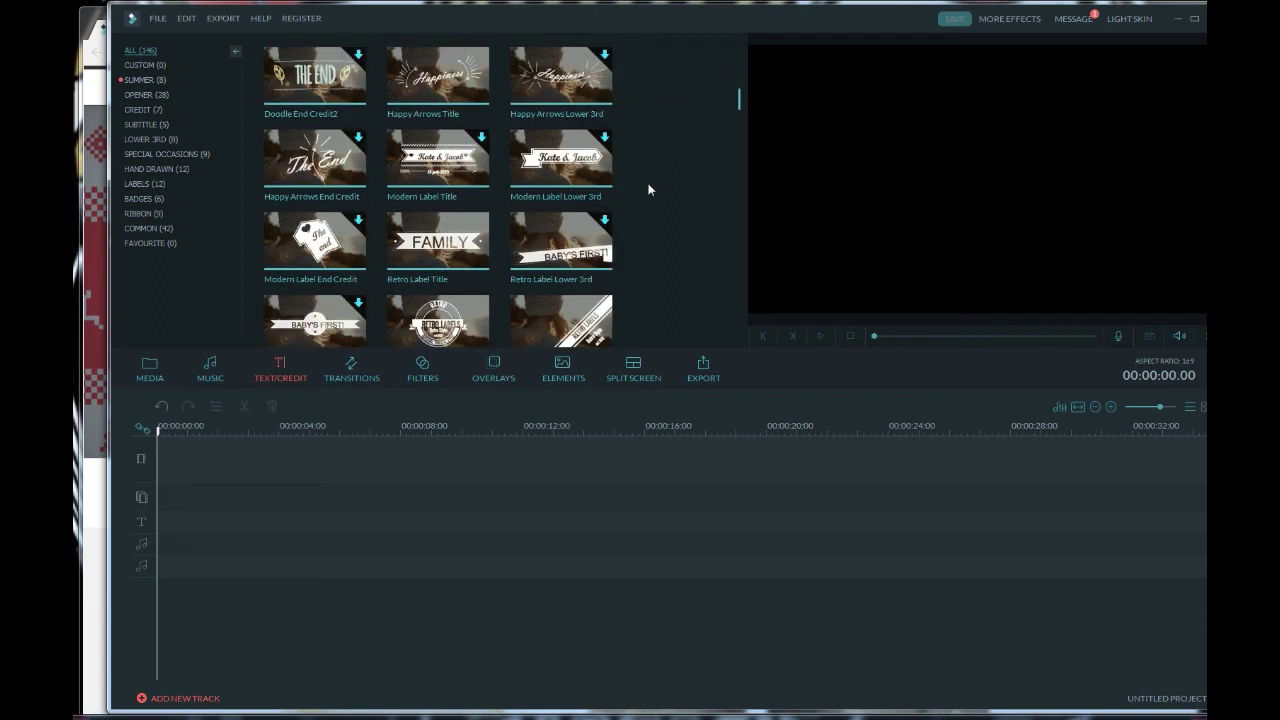
pyautogui.scroll(-5, 652, 186)
pyautogui.scroll(-5, 652, 187)
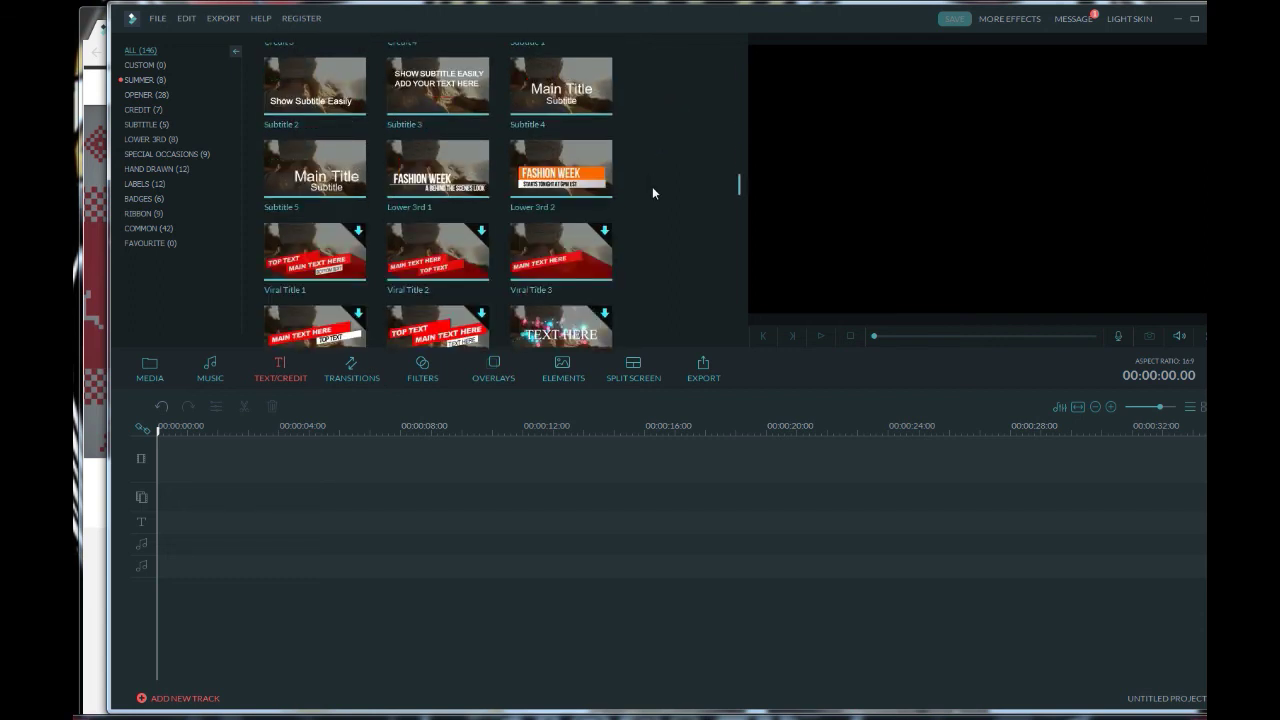
pyautogui.scroll(-5, 652, 187)
pyautogui.scroll(-3, 652, 193)
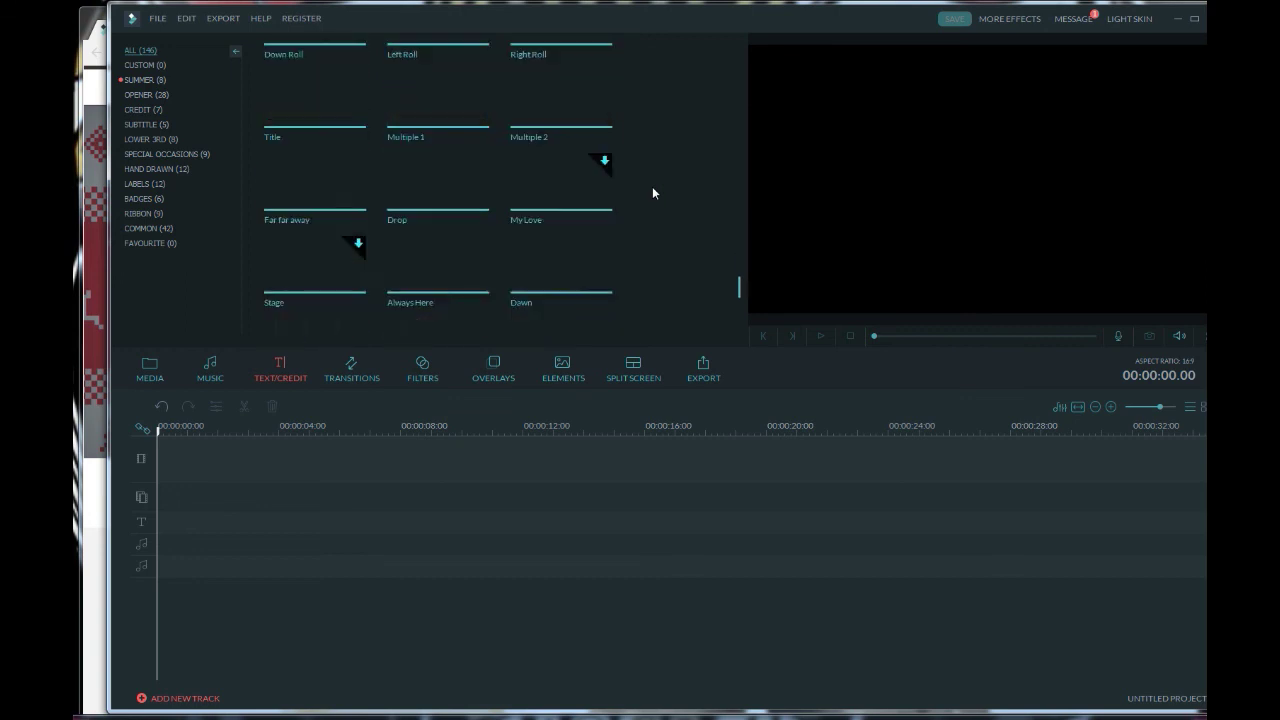
pyautogui.click(563, 370)
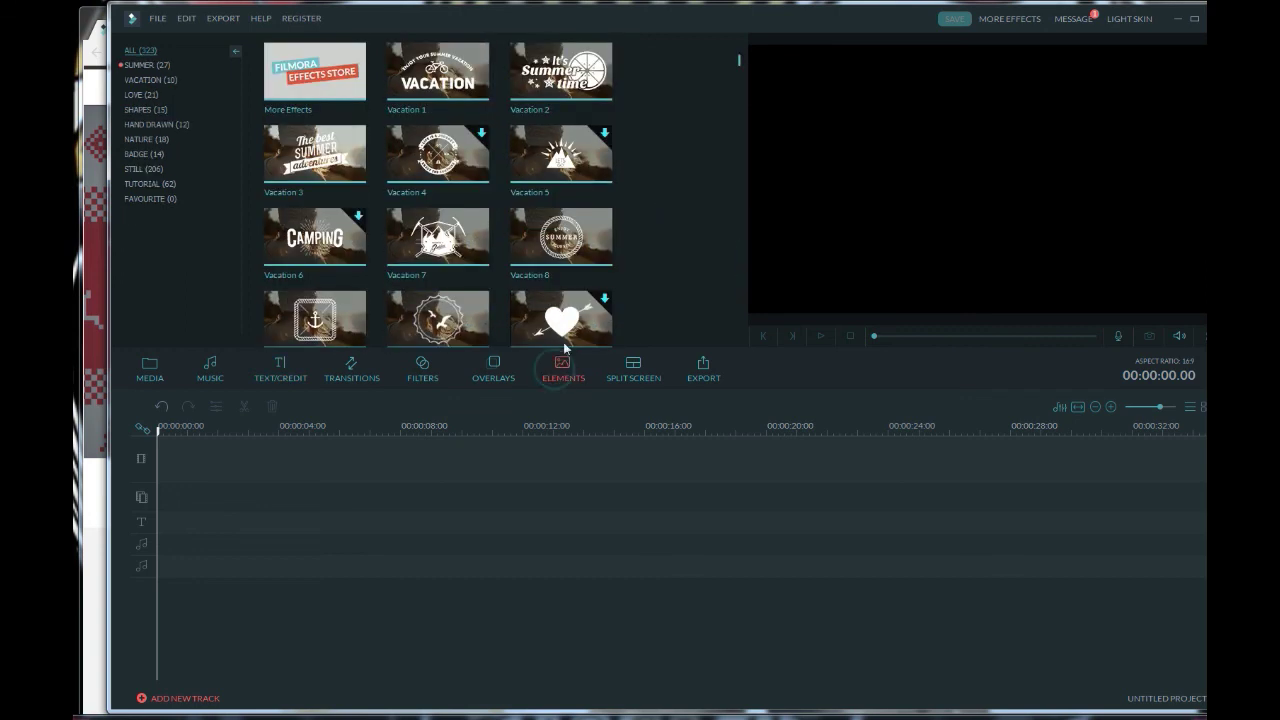
pyautogui.click(585, 247)
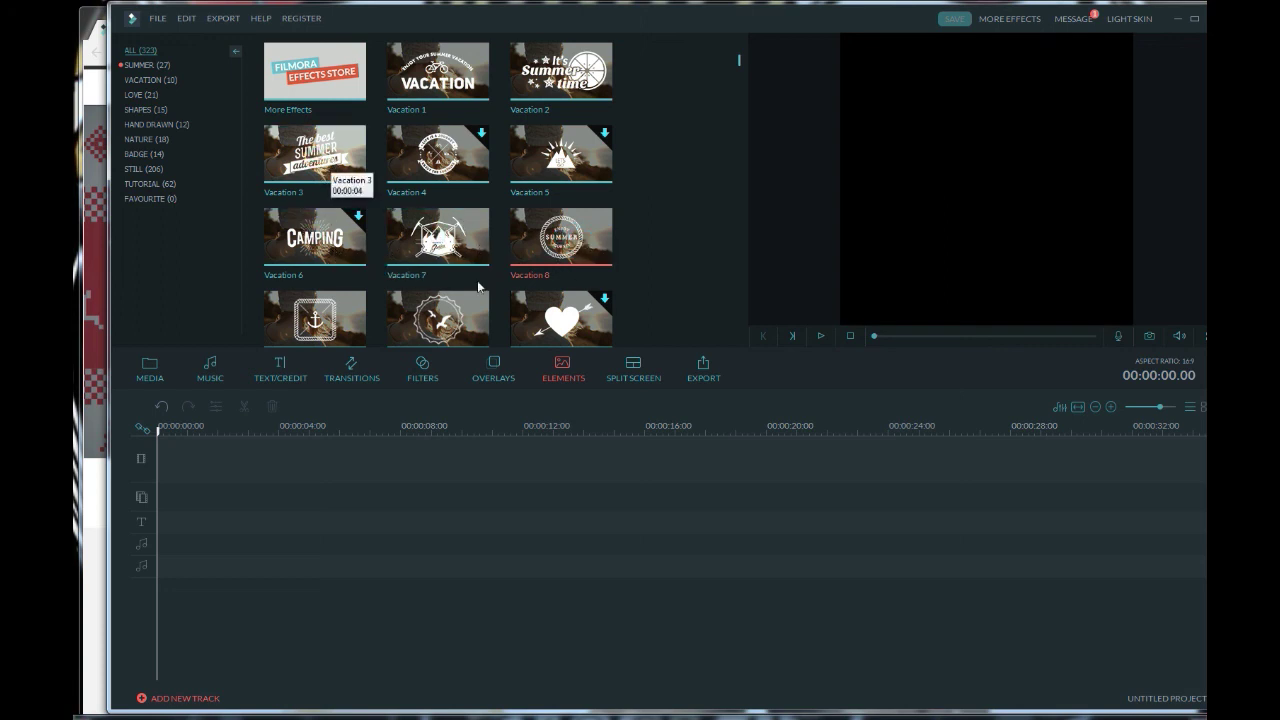
# - Back in Text/Credit, play the Happy Arrows Title animation preview
pyautogui.click(290, 368)
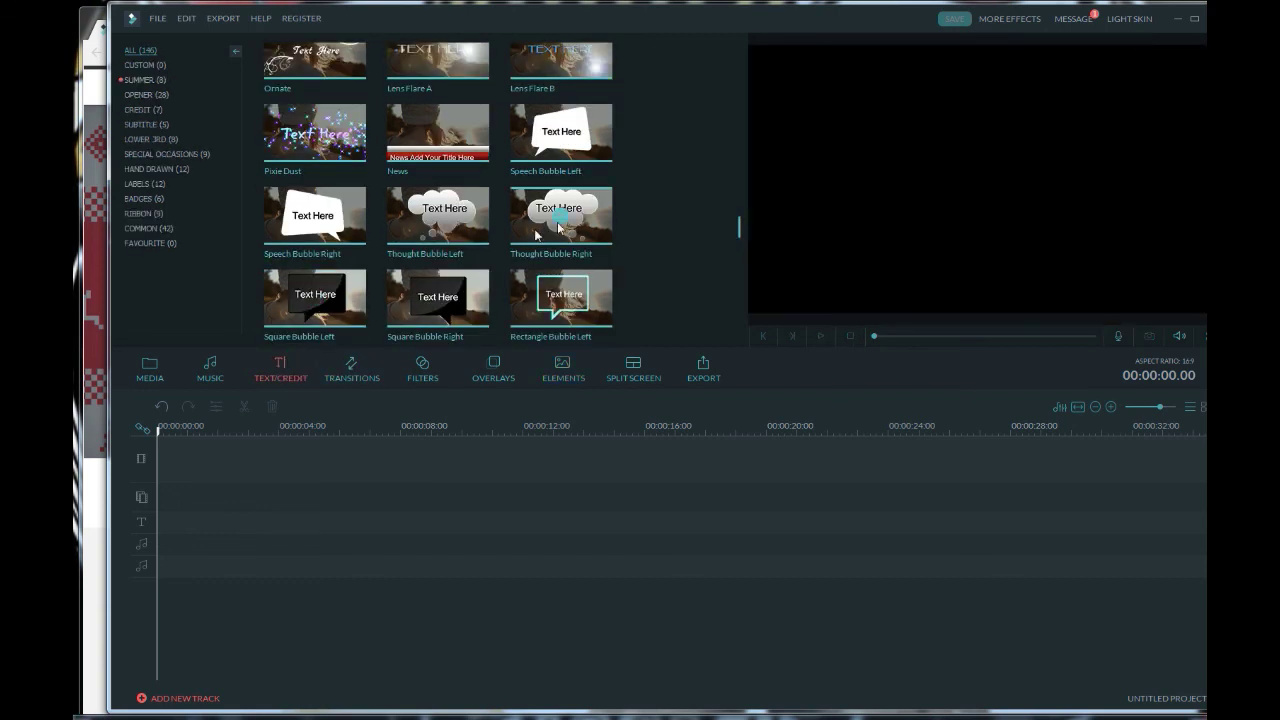
pyautogui.moveTo(740, 229); pyautogui.dragTo(734, 94)
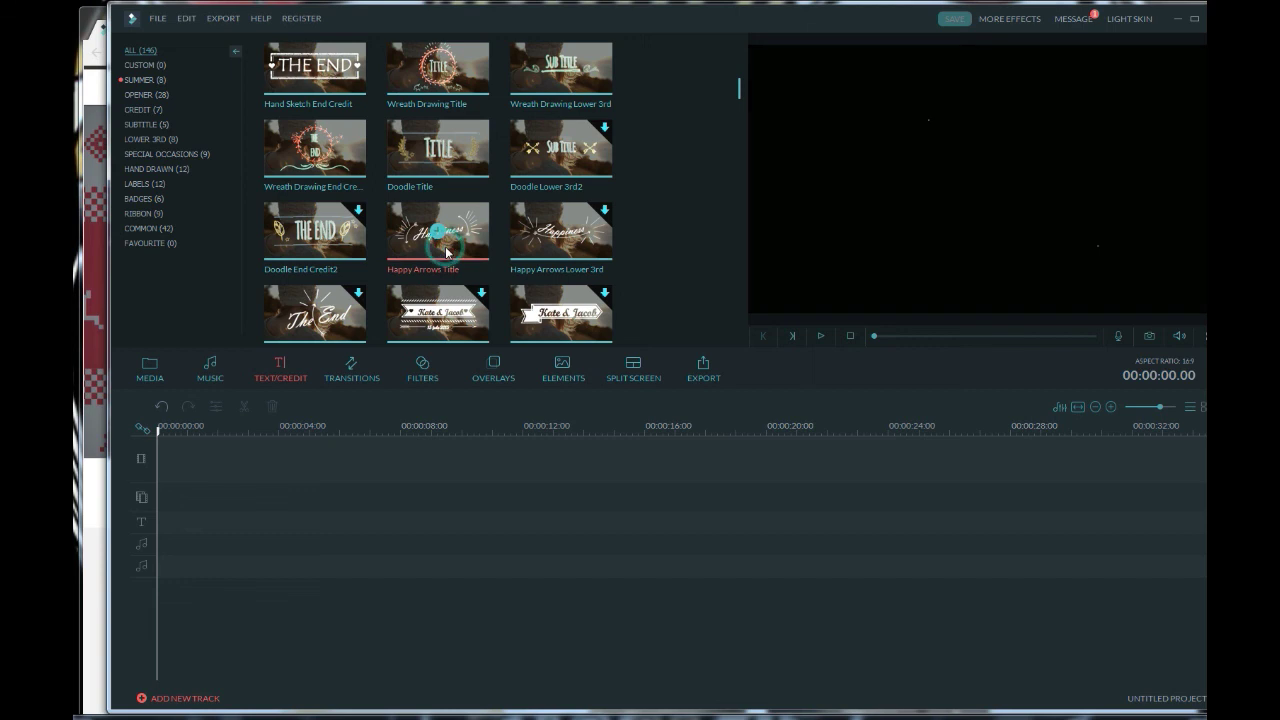
pyautogui.click(820, 336)
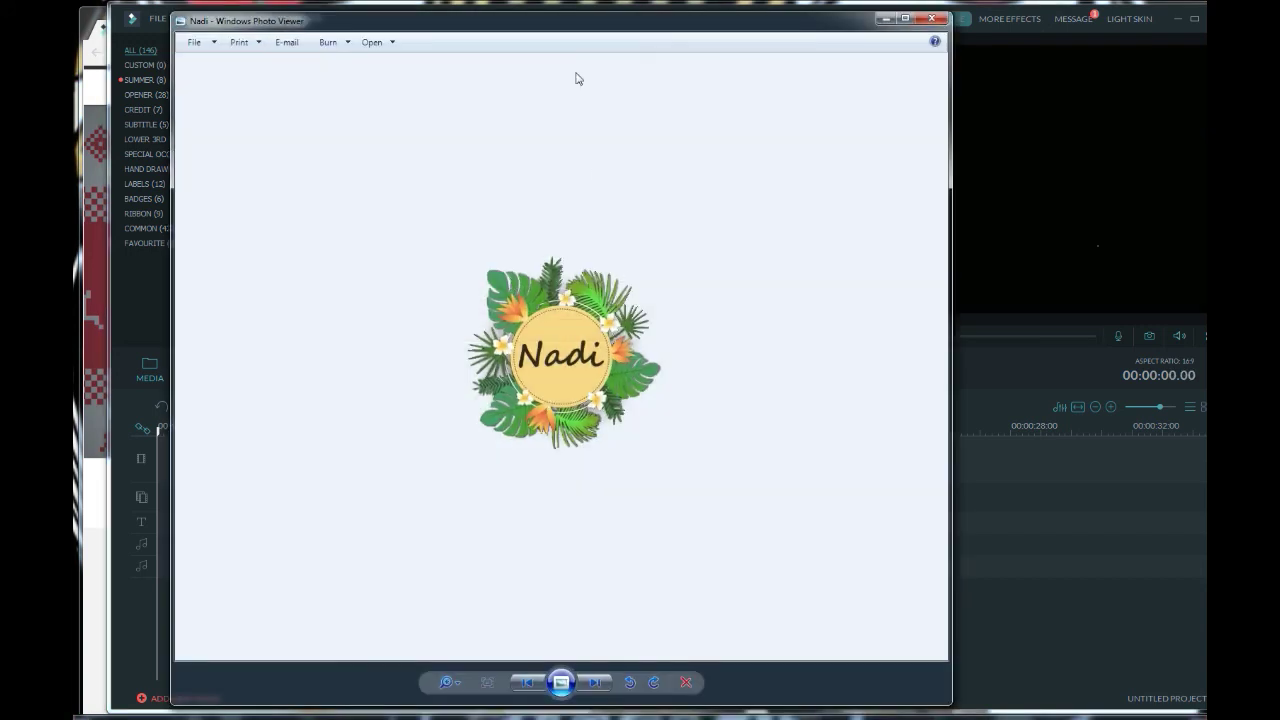
# - Page through the photo viewer to the Radisson Blu logo, then close the viewer
pyautogui.moveTo(552, 32); pyautogui.dragTo(569, 22)
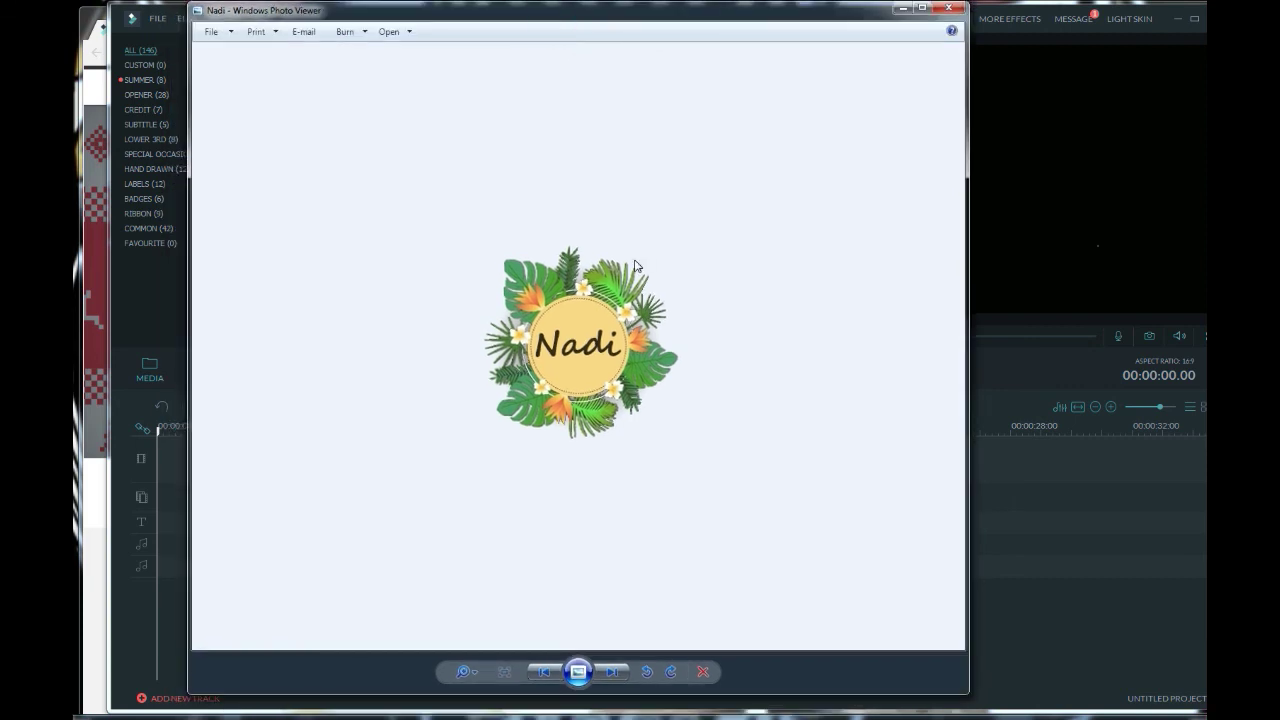
pyautogui.press('Right')
pyautogui.press('Right')
pyautogui.press('Right')
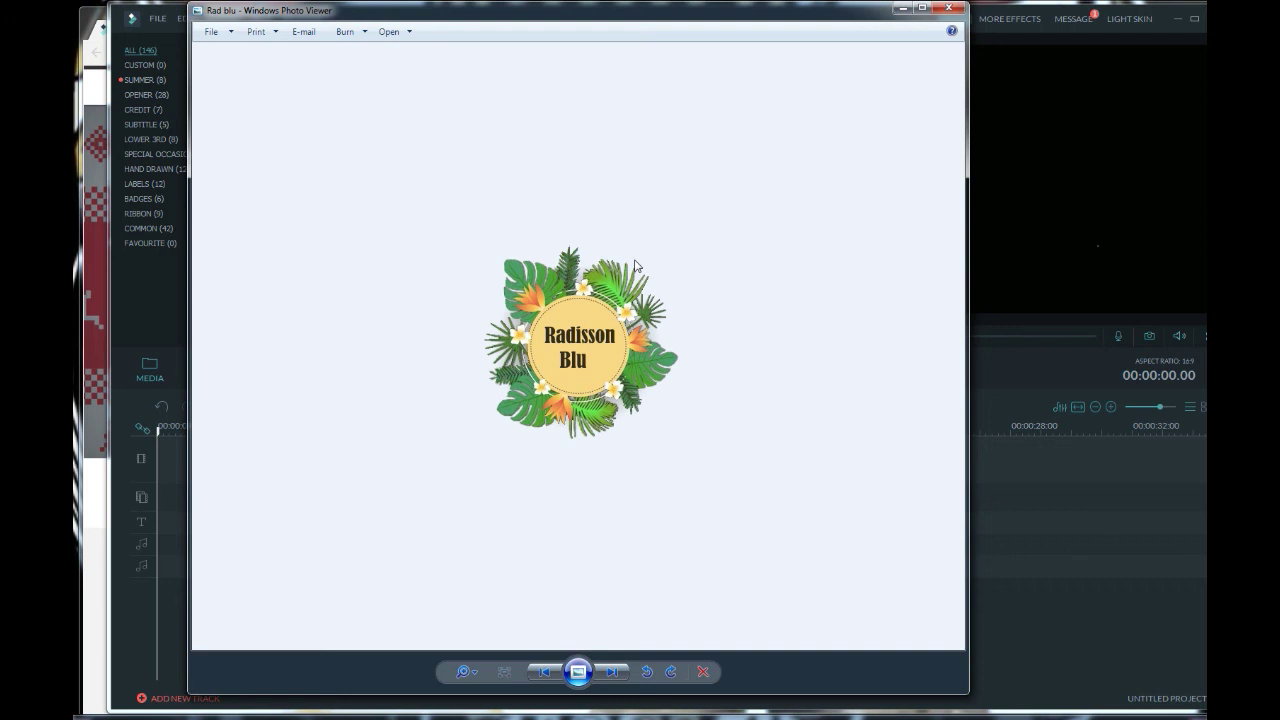
pyautogui.press('Right')
pyautogui.press('Left')
pyautogui.click(948, 9)
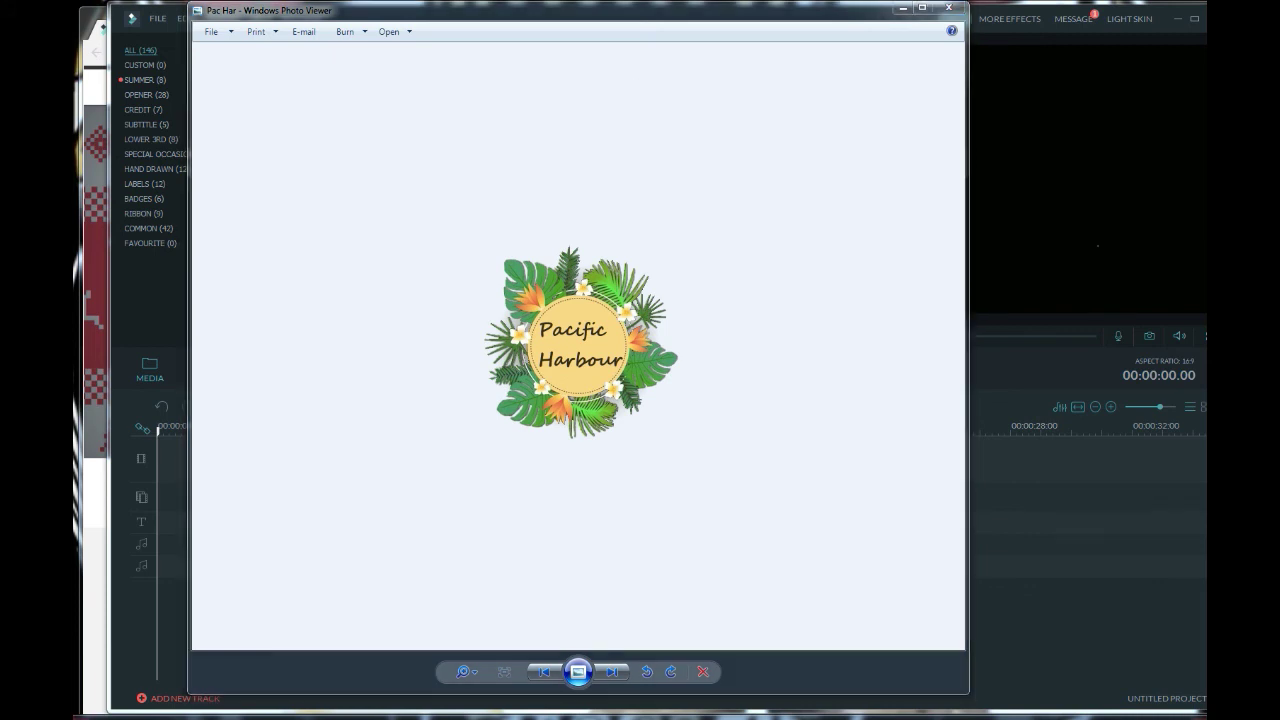
# - View Fiji Main Sign, then page through the centreless wreath and plain yellow circle images
pyautogui.press('Right')
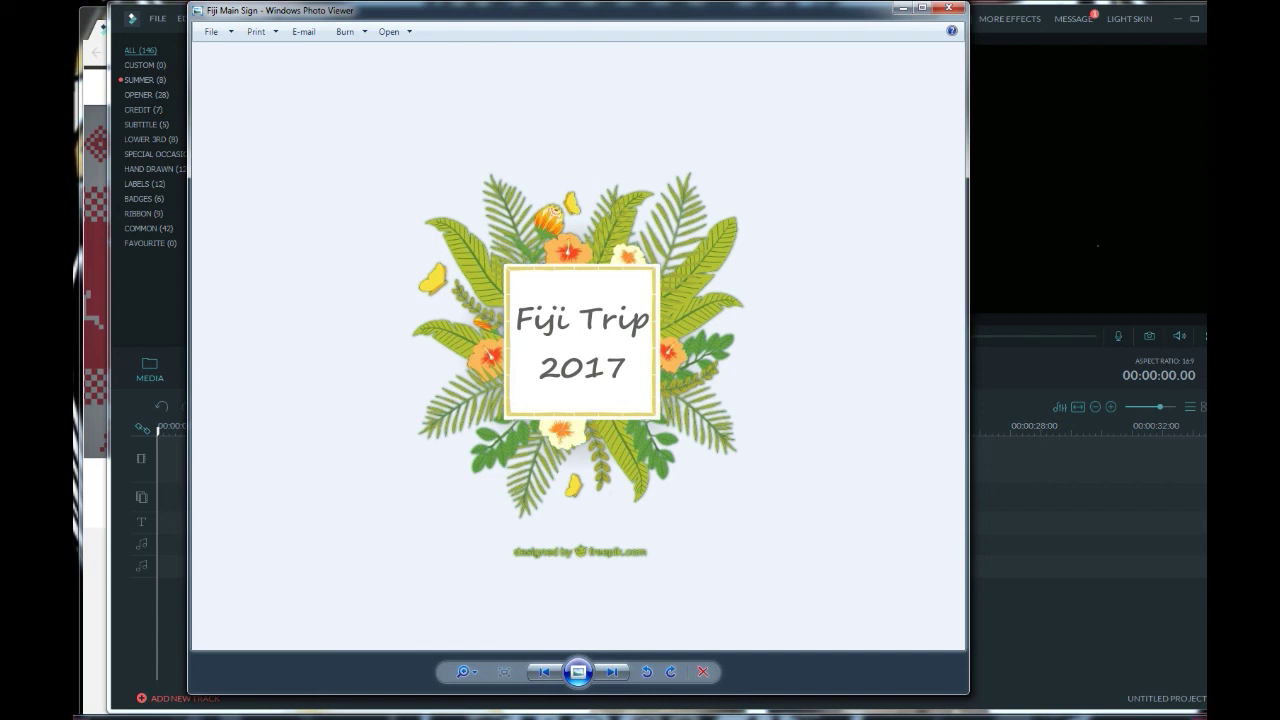
pyautogui.click(947, 12)
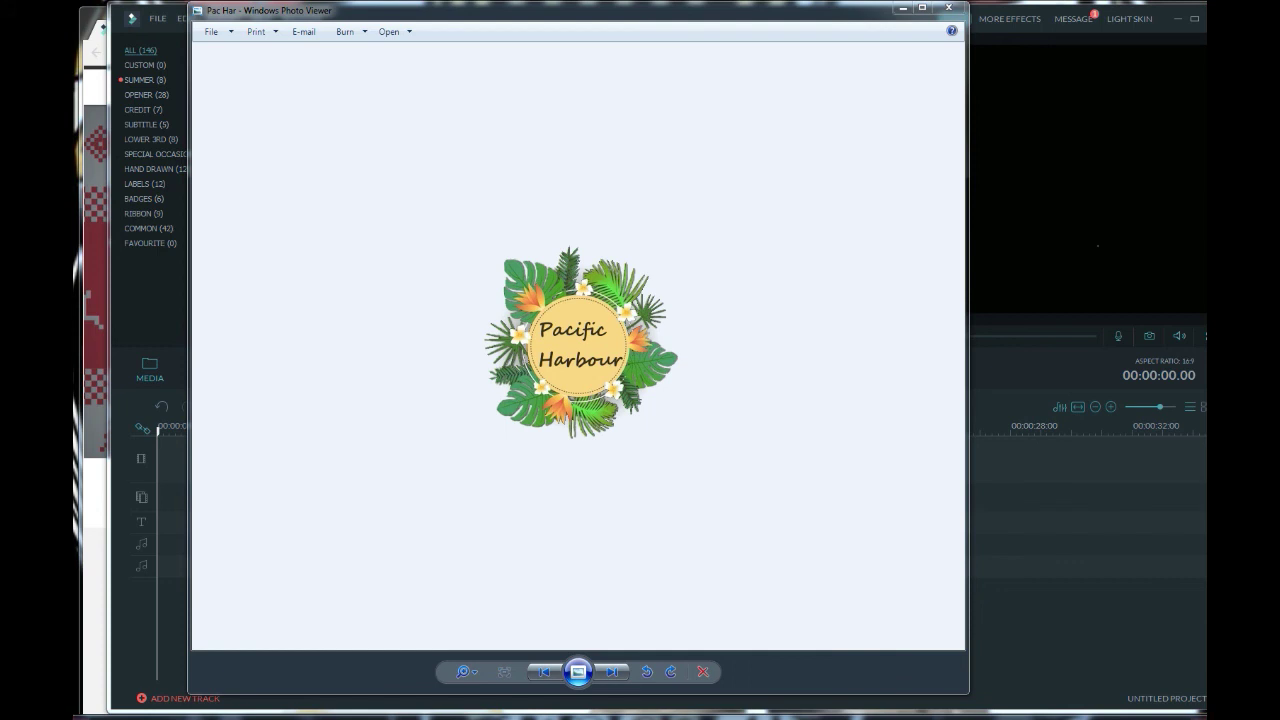
pyautogui.press('Right')
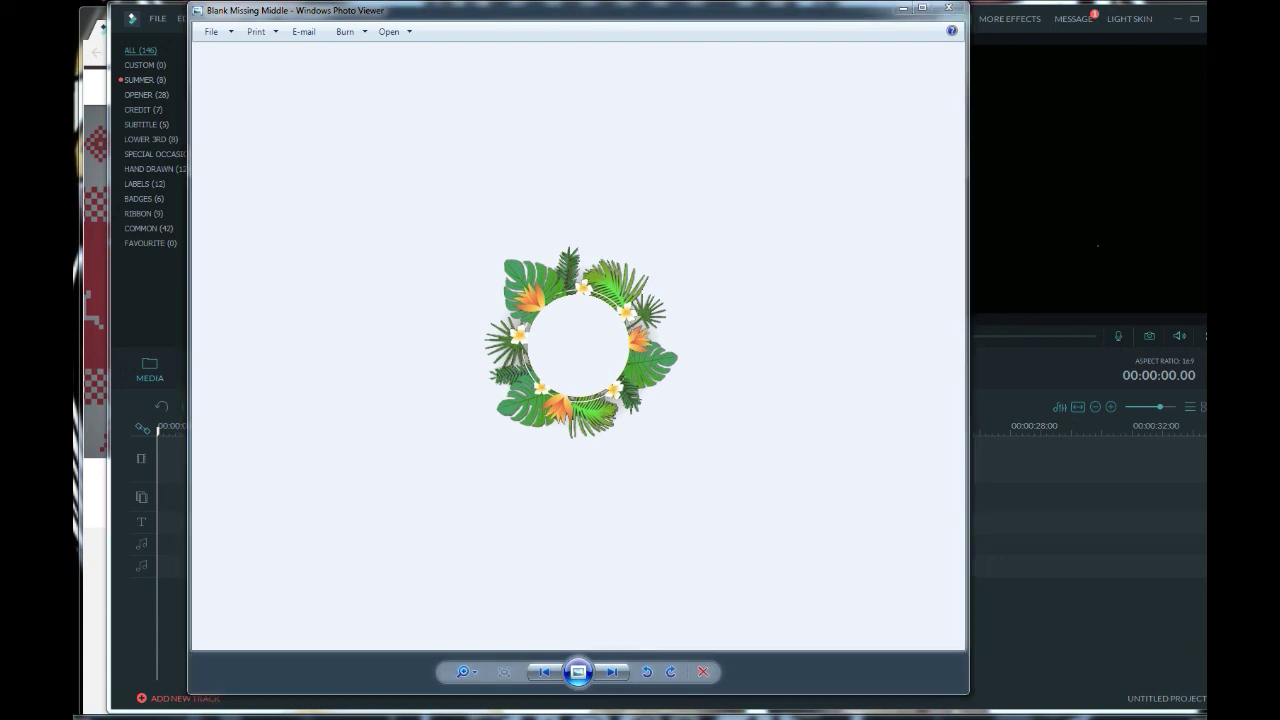
pyautogui.press('Right')
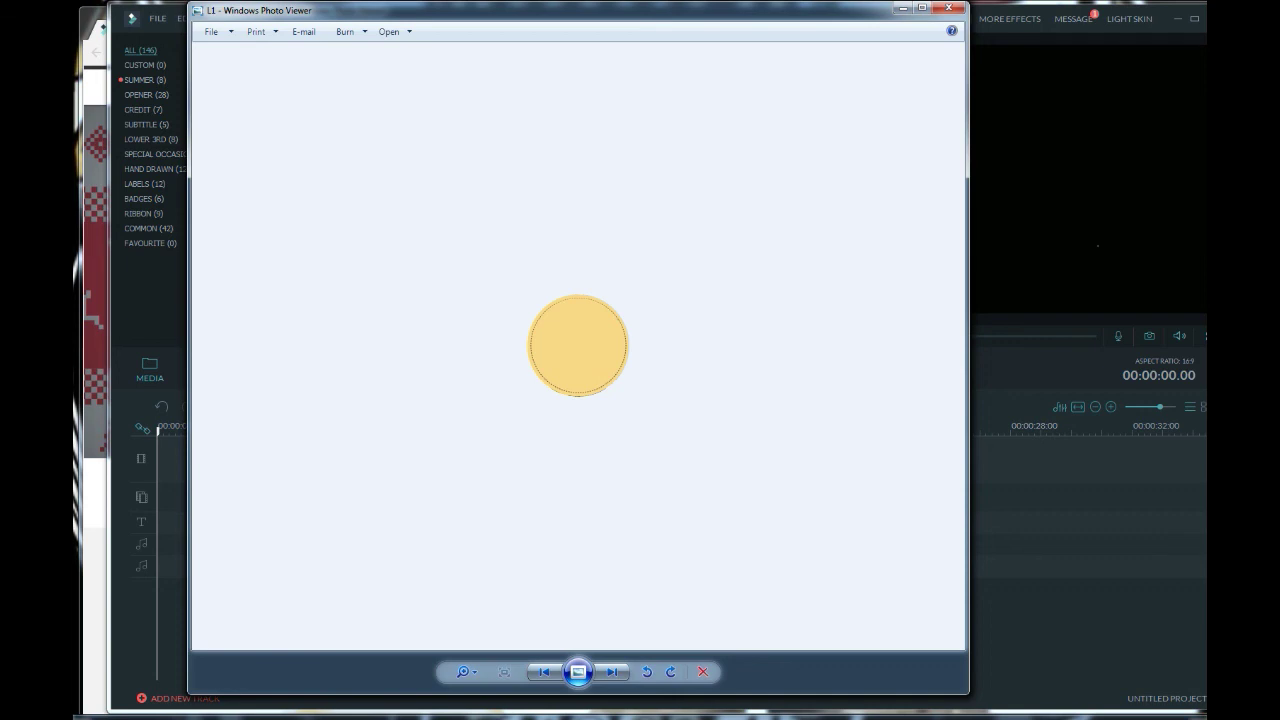
pyautogui.press('Right')
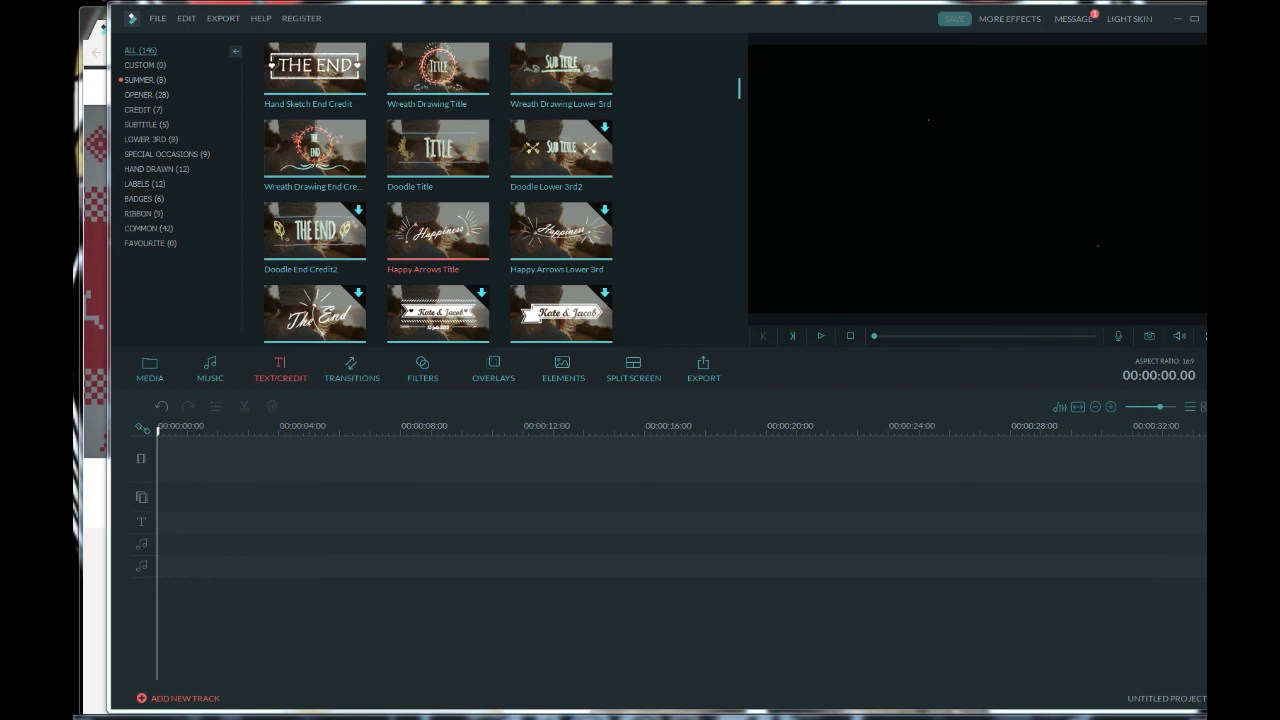
pyautogui.scroll(3, 665, 148)
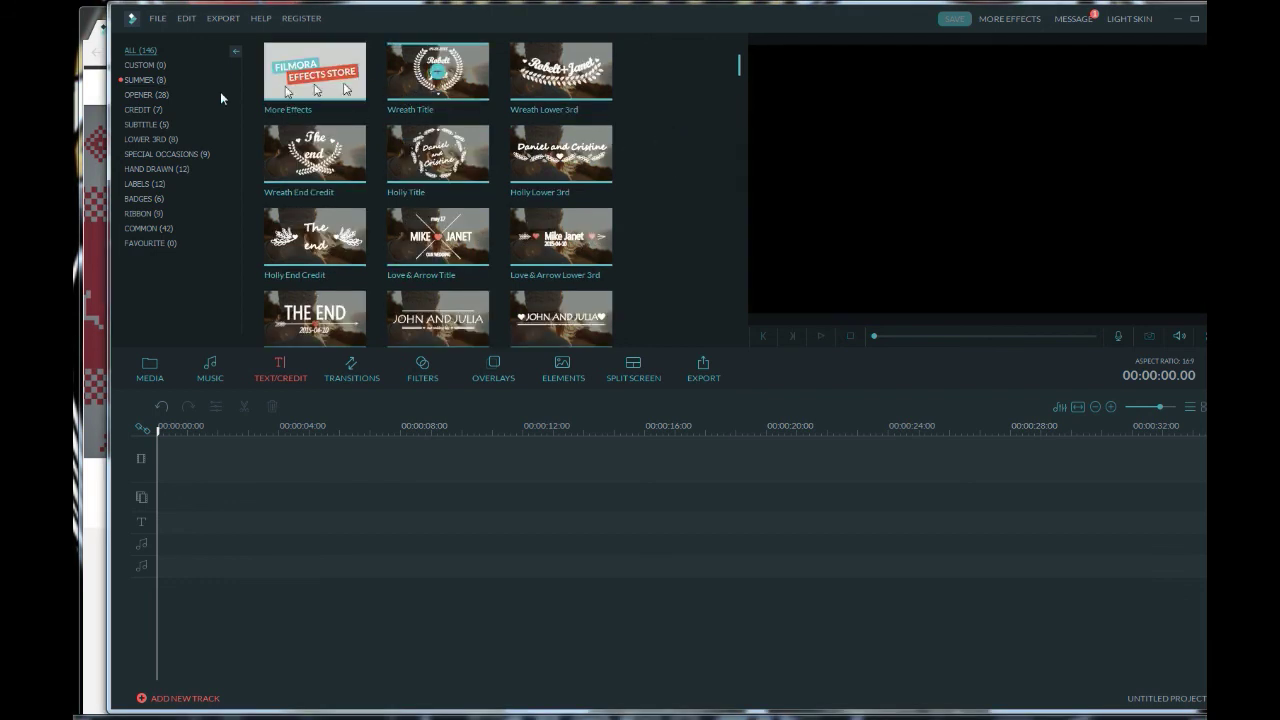
pyautogui.click(297, 72)
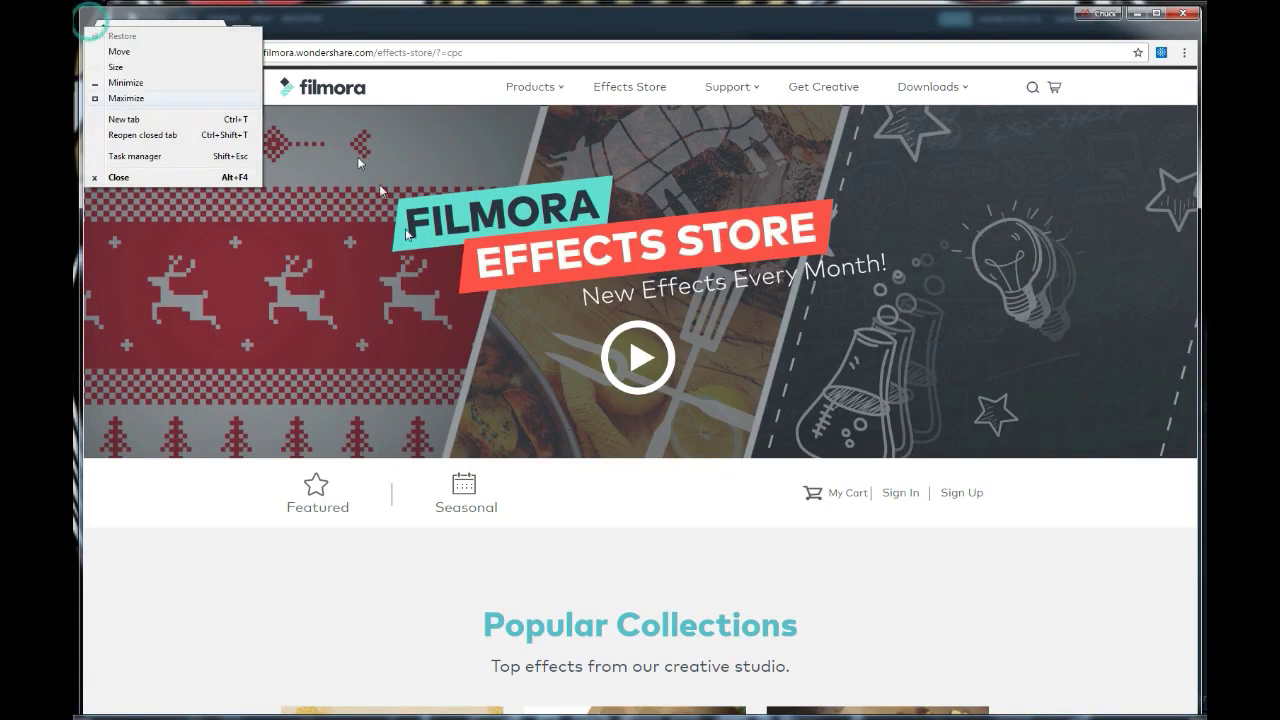
pyautogui.click(275, 546)
pyautogui.scroll(-3, 248, 524)
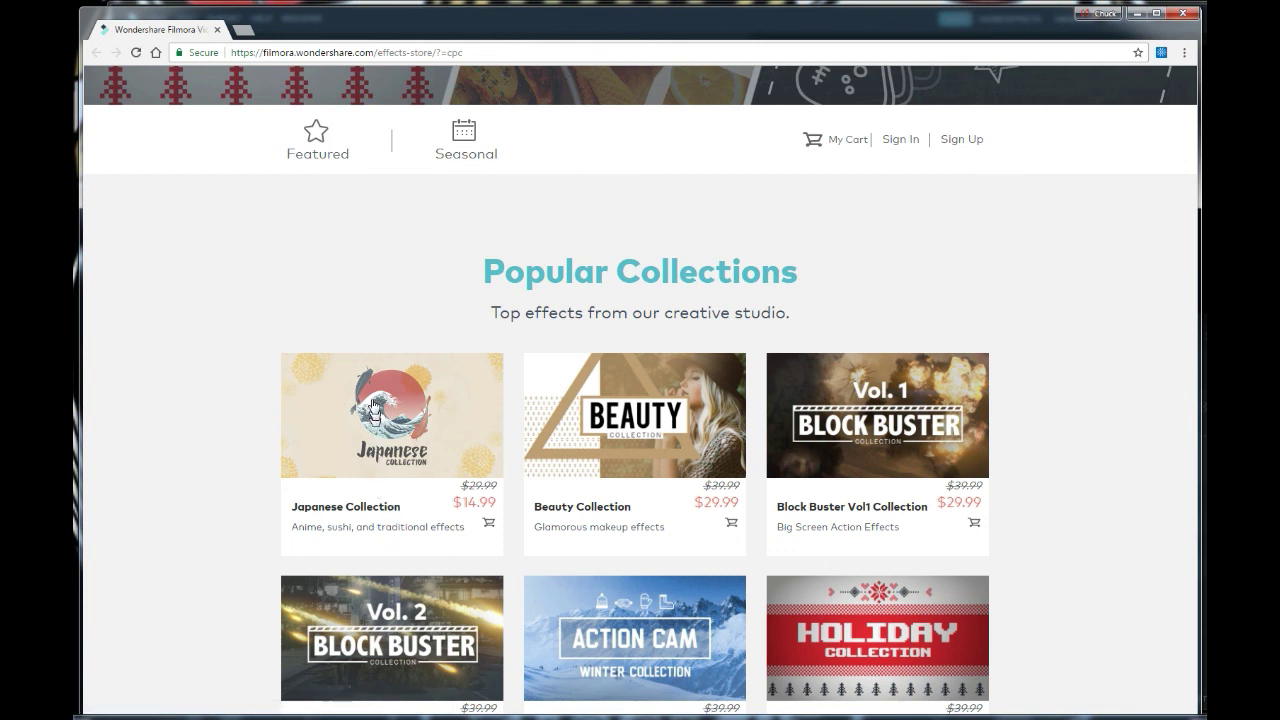
pyautogui.scroll(-4, 600, 410)
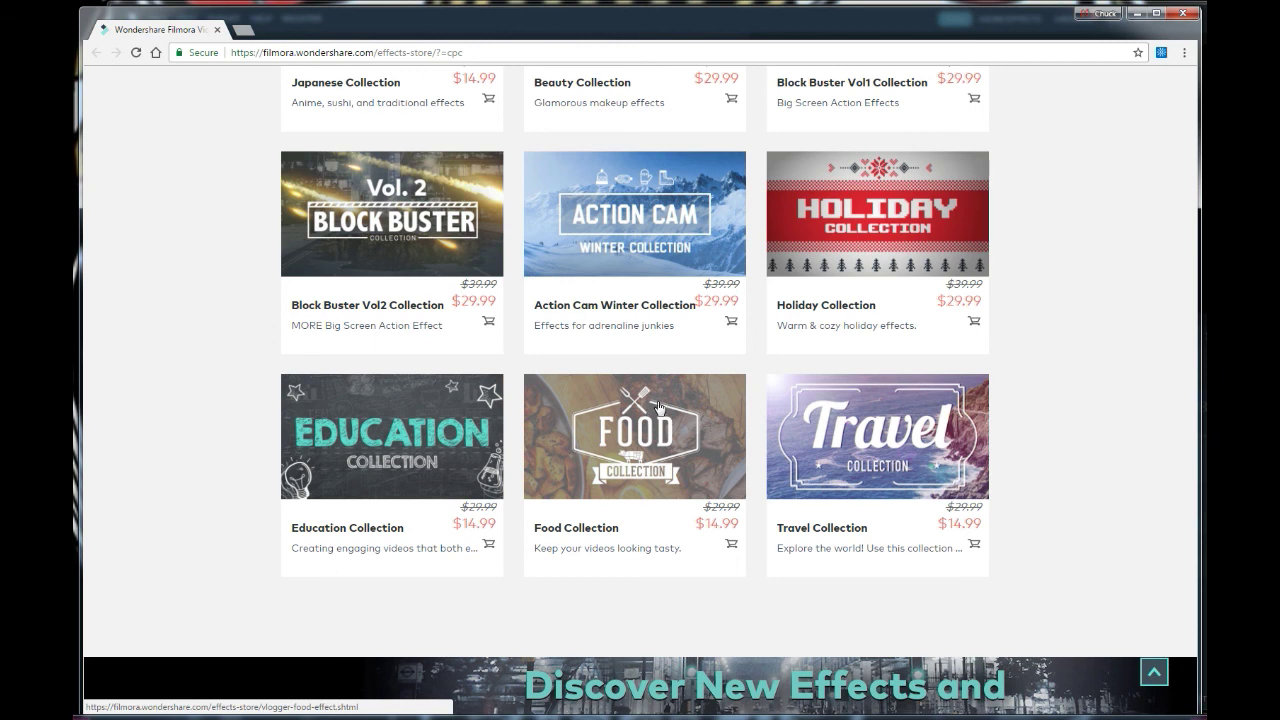
pyautogui.scroll(8, 660, 408)
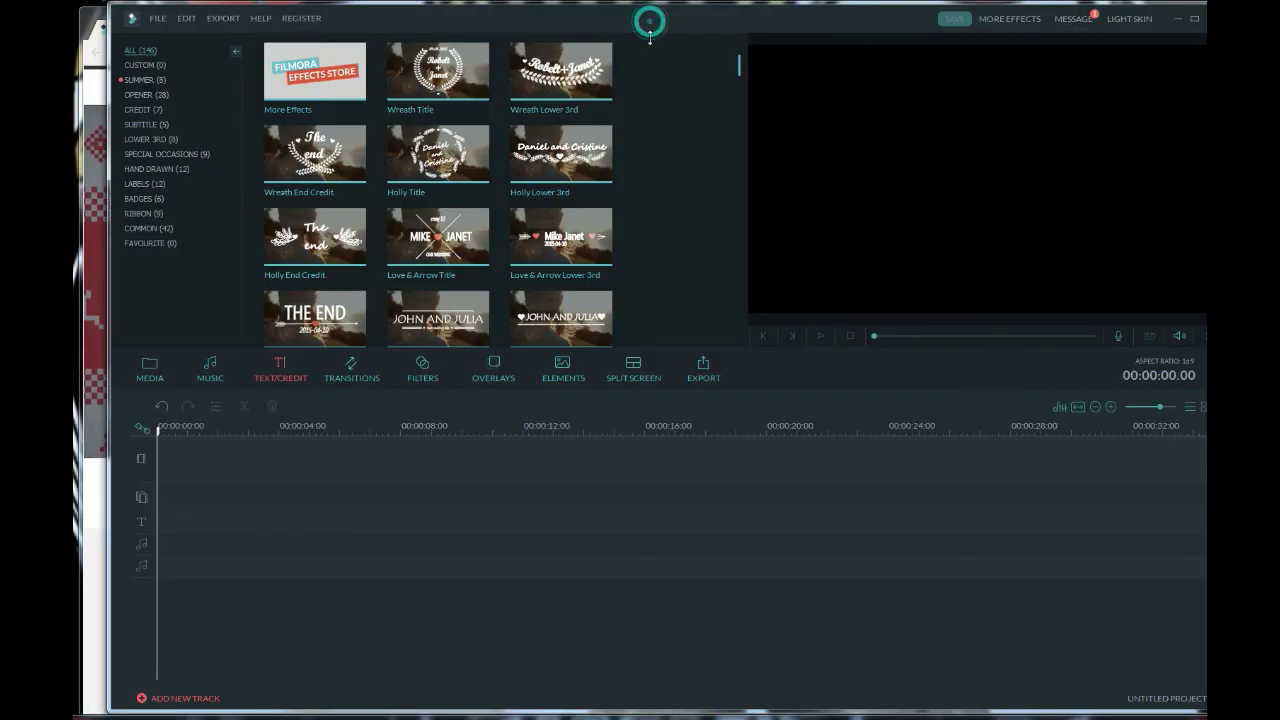
pyautogui.click(651, 8)
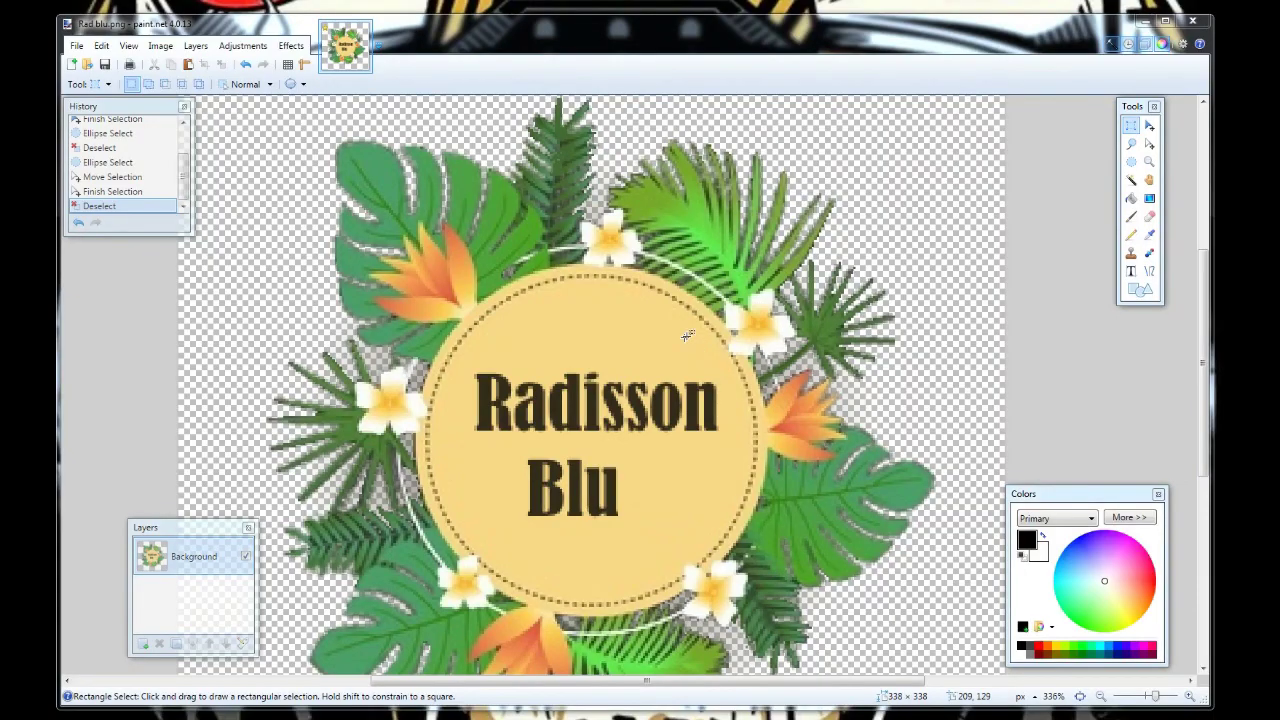
# - Deselect, zoom out, select the whole Radisson Blu logo and open a 338 × 338 new image
pyautogui.click(929, 280)
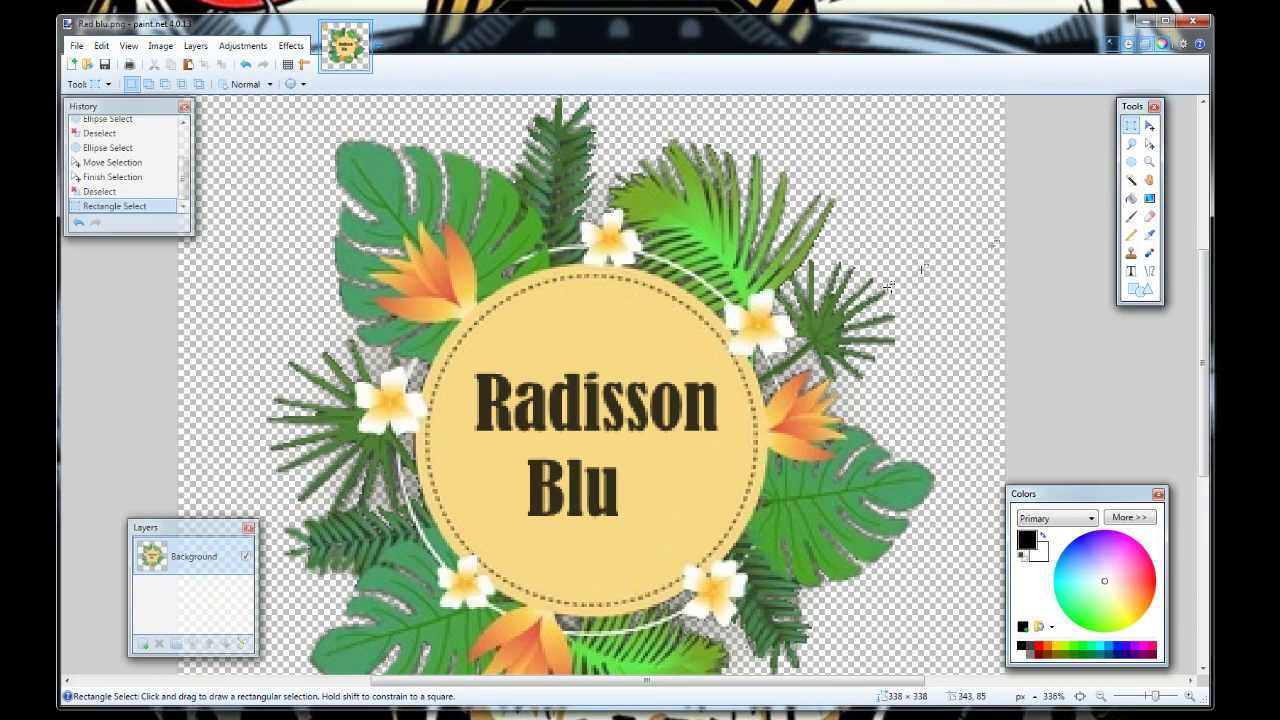
pyautogui.scroll(-1, 888, 287)
pyautogui.scroll(-1, 888, 287)
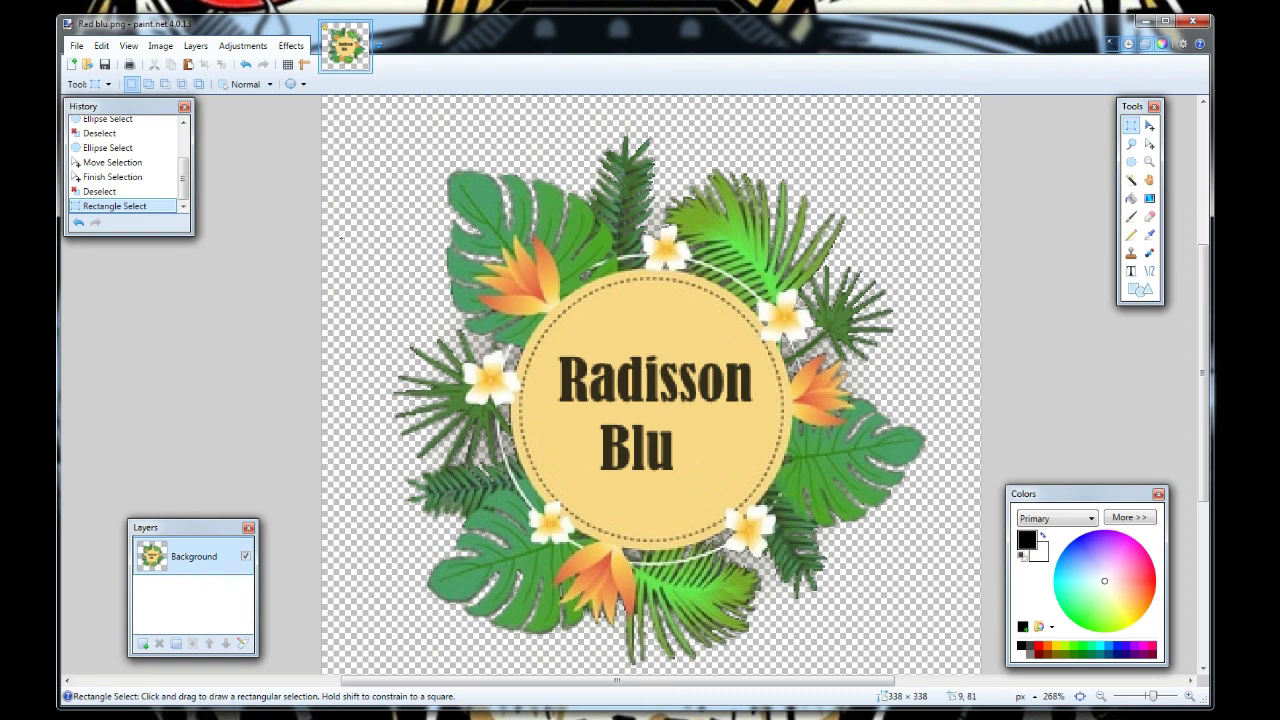
pyautogui.hotkey('ctrl', 'a')
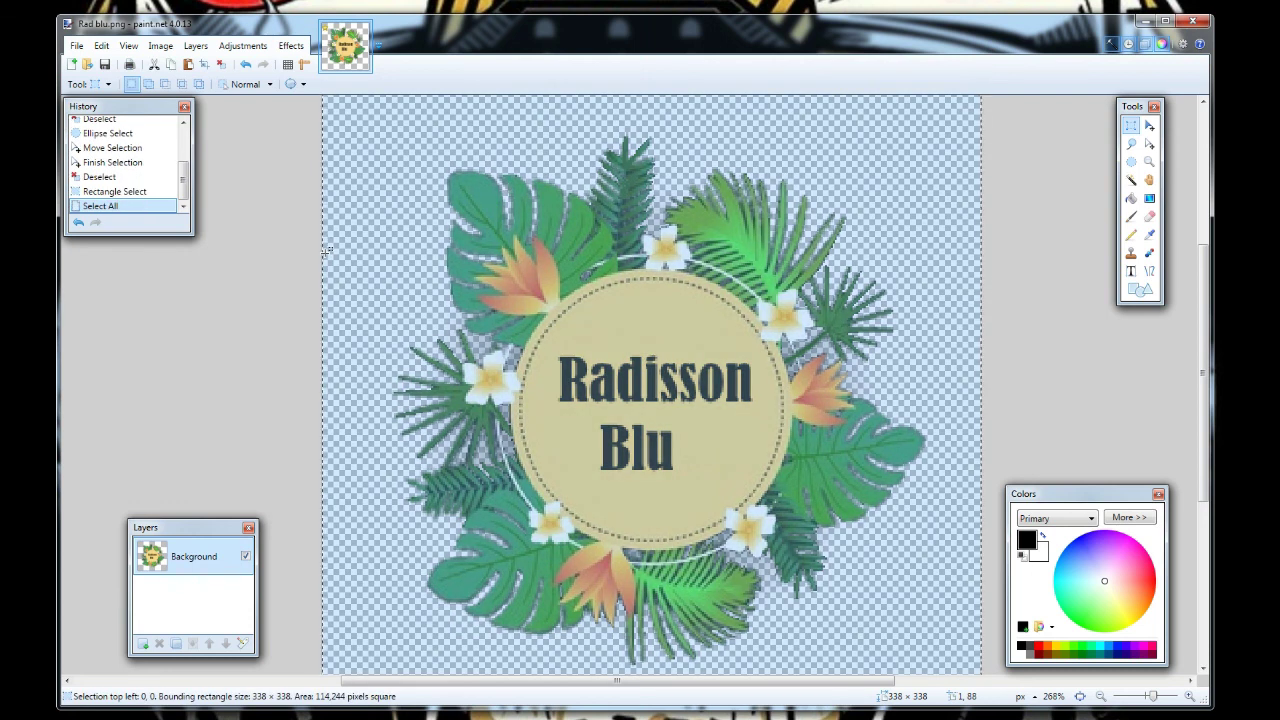
pyautogui.hotkey('ctrl', 'n')
pyautogui.moveTo(594, 261); pyautogui.dragTo(582, 248)
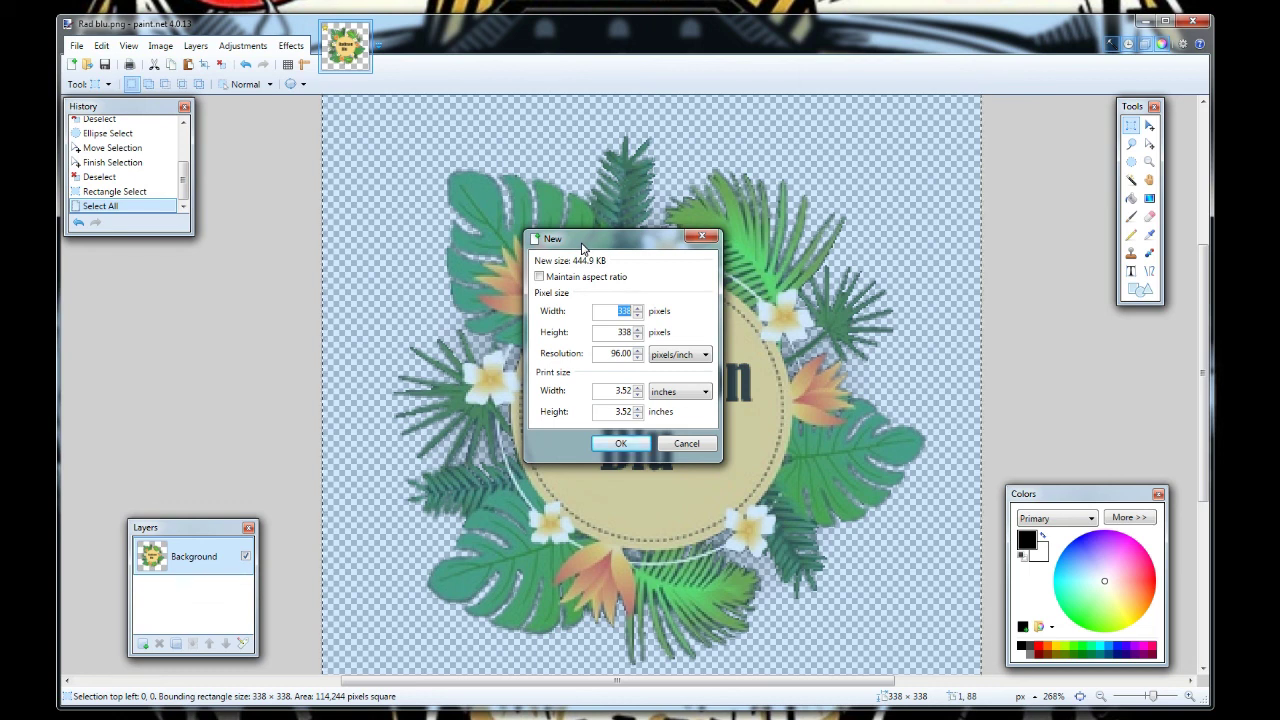
# - Create two blank 338 × 338 images and erase both to transparency
pyautogui.click(617, 446)
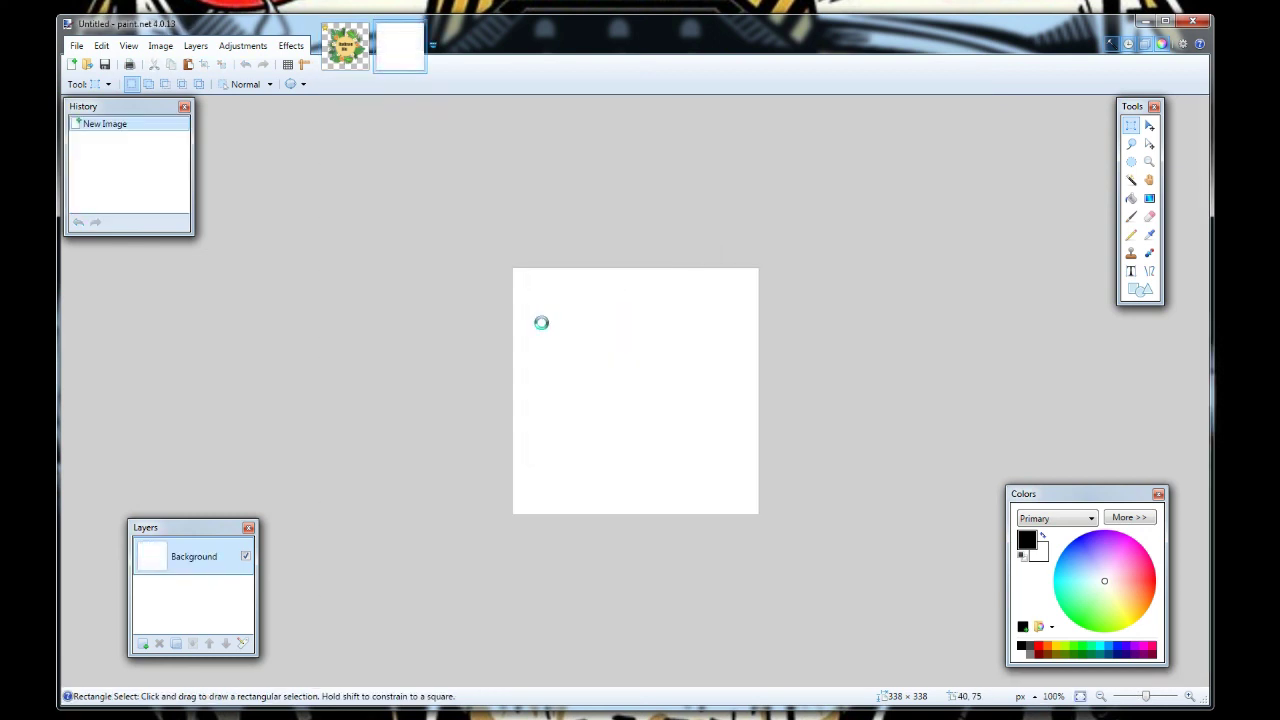
pyautogui.hotkey('ctrl', 'n')
pyautogui.click(630, 458)
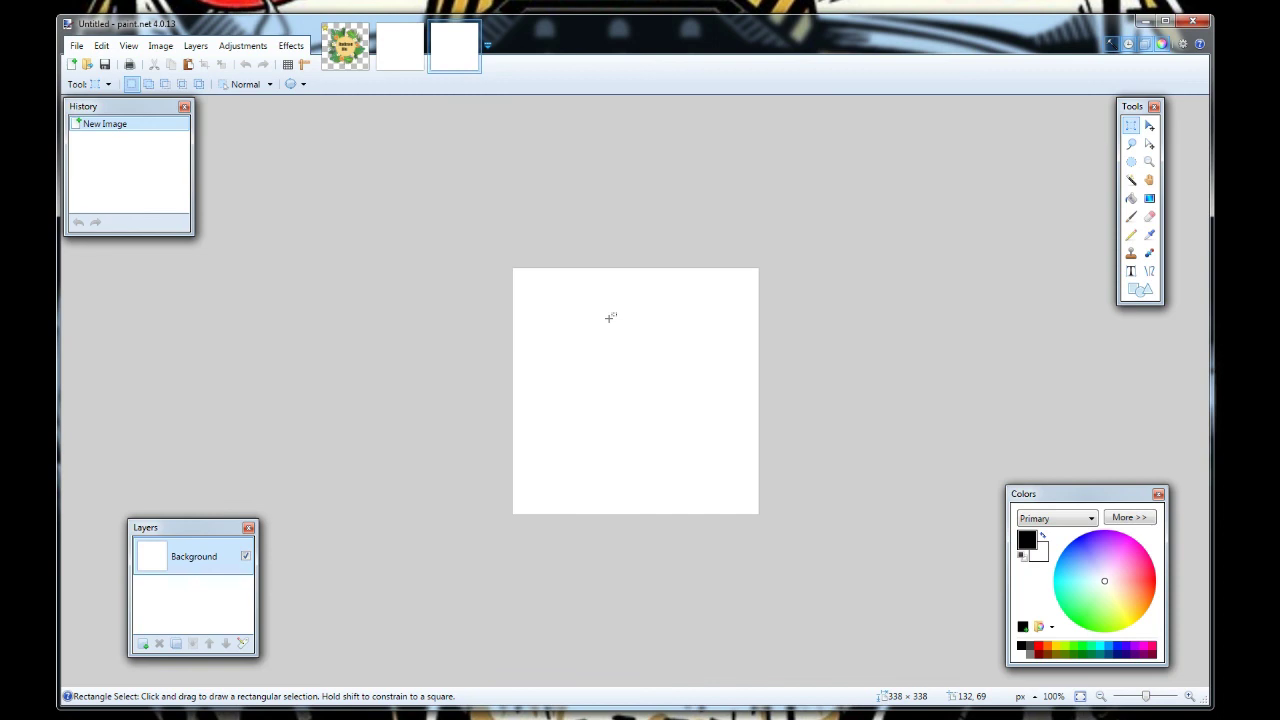
pyautogui.hotkey('ctrl', 'a')
pyautogui.press('Delete')
pyautogui.click(395, 46)
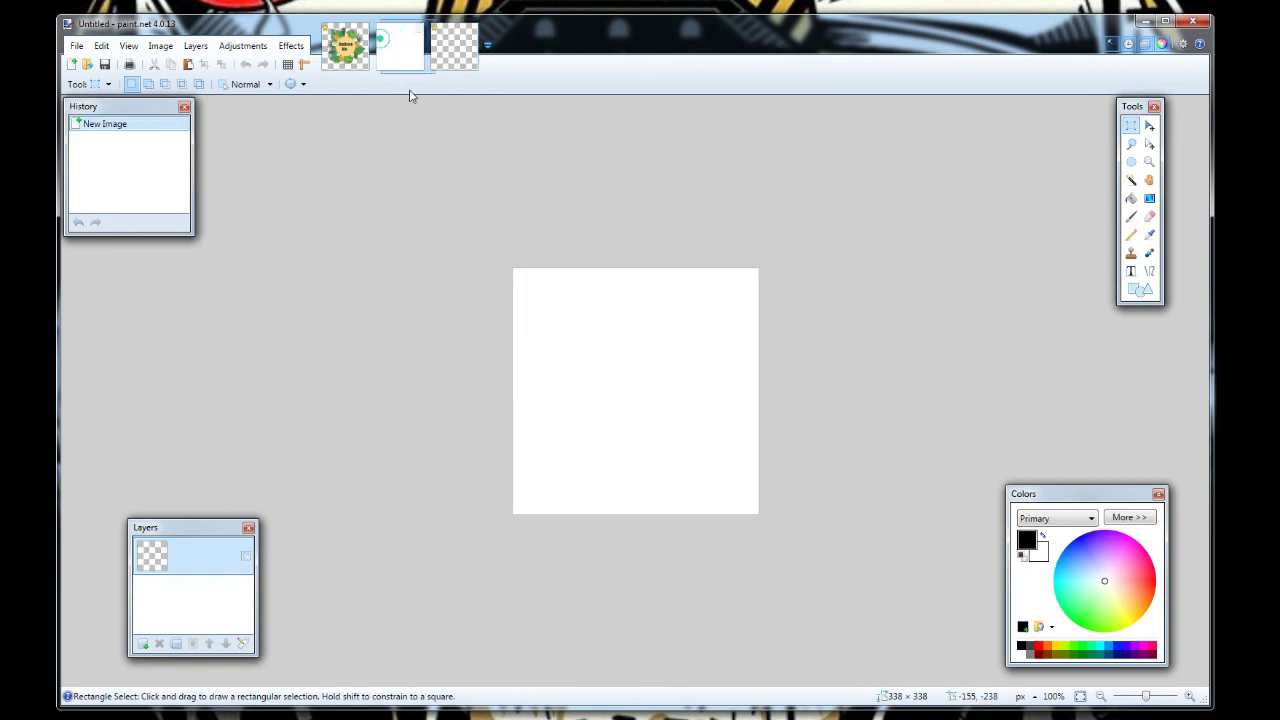
pyautogui.hotkey('ctrl', 'a')
pyautogui.press('Delete')
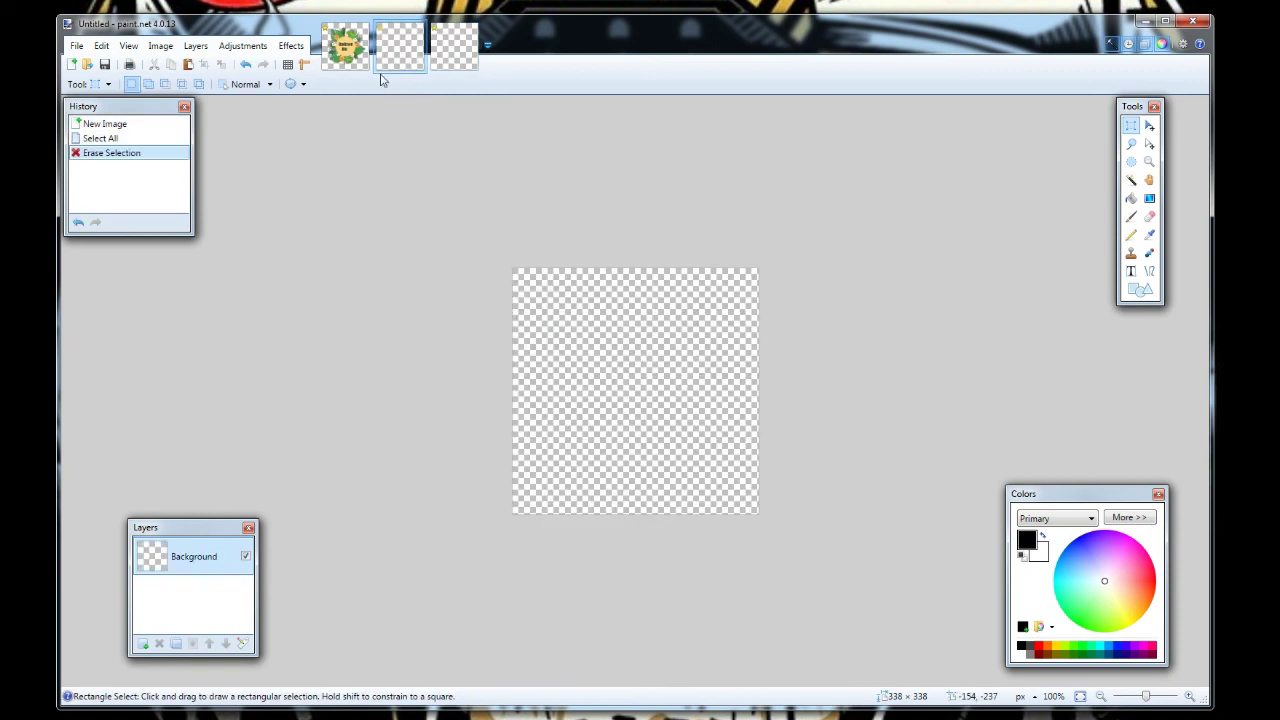
# - In Rad blu.png, draw and enlarge an elliptical selection around the Radisson Blu text
pyautogui.click(345, 46)
pyautogui.hotkey('ctrl', 'a')
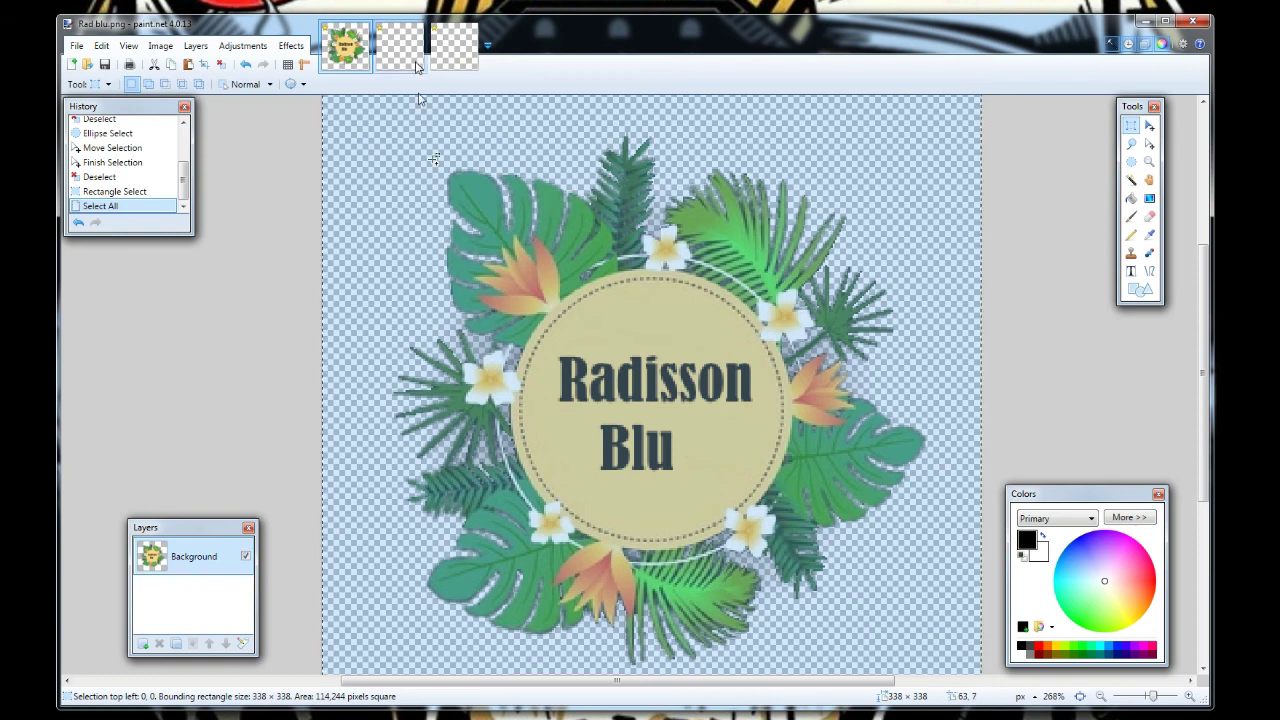
pyautogui.click(1131, 161)
pyautogui.moveTo(548, 338); pyautogui.dragTo(762, 498)
pyautogui.click(1149, 143)
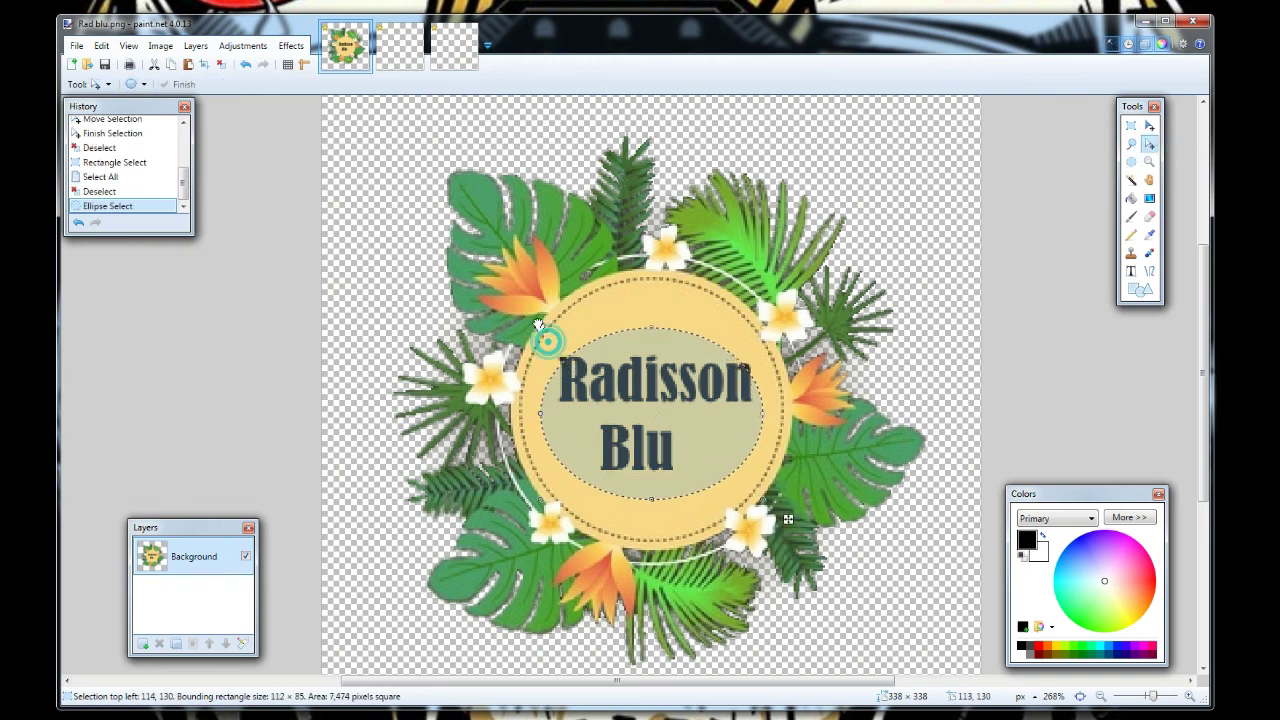
pyautogui.moveTo(548, 338); pyautogui.dragTo(538, 318)
pyautogui.moveTo(762, 404); pyautogui.dragTo(768, 407)
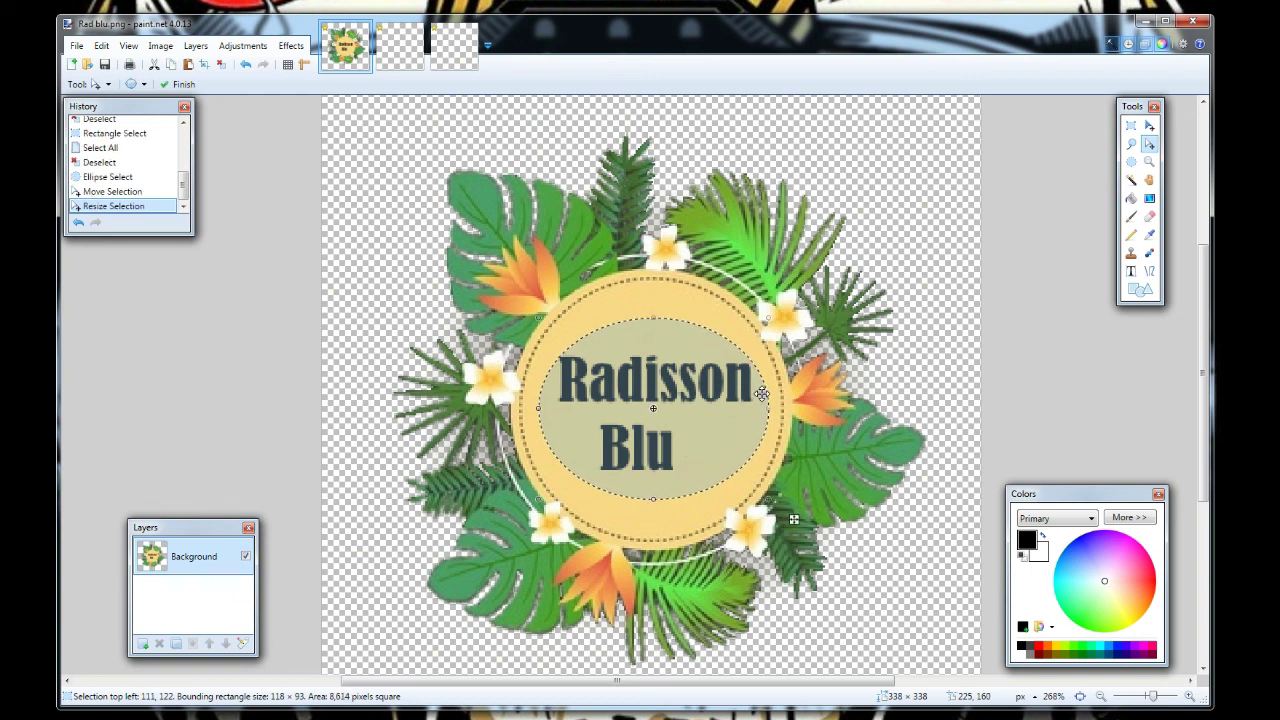
# - Paste the oval into the second image, Magic Wand-delete its beige background, then undo
pyautogui.click(405, 62)
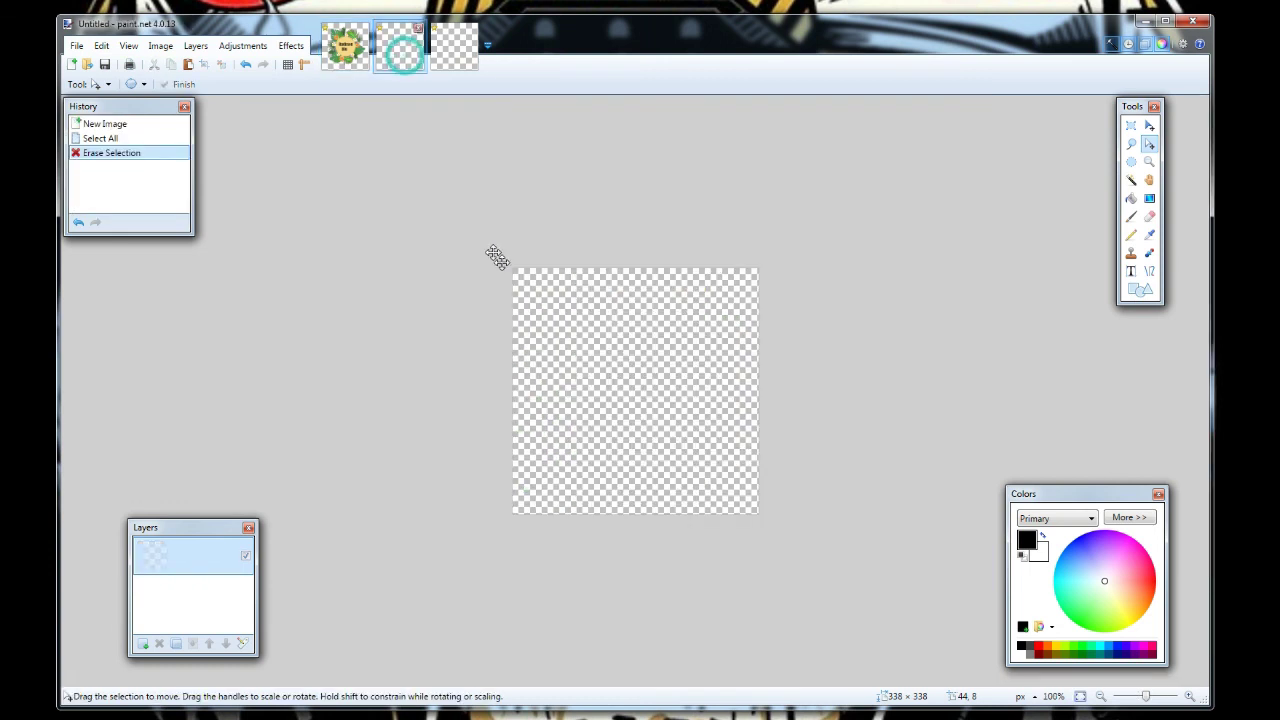
pyautogui.hotkey('ctrl', 'v')
pyautogui.scroll(5, 706, 372)
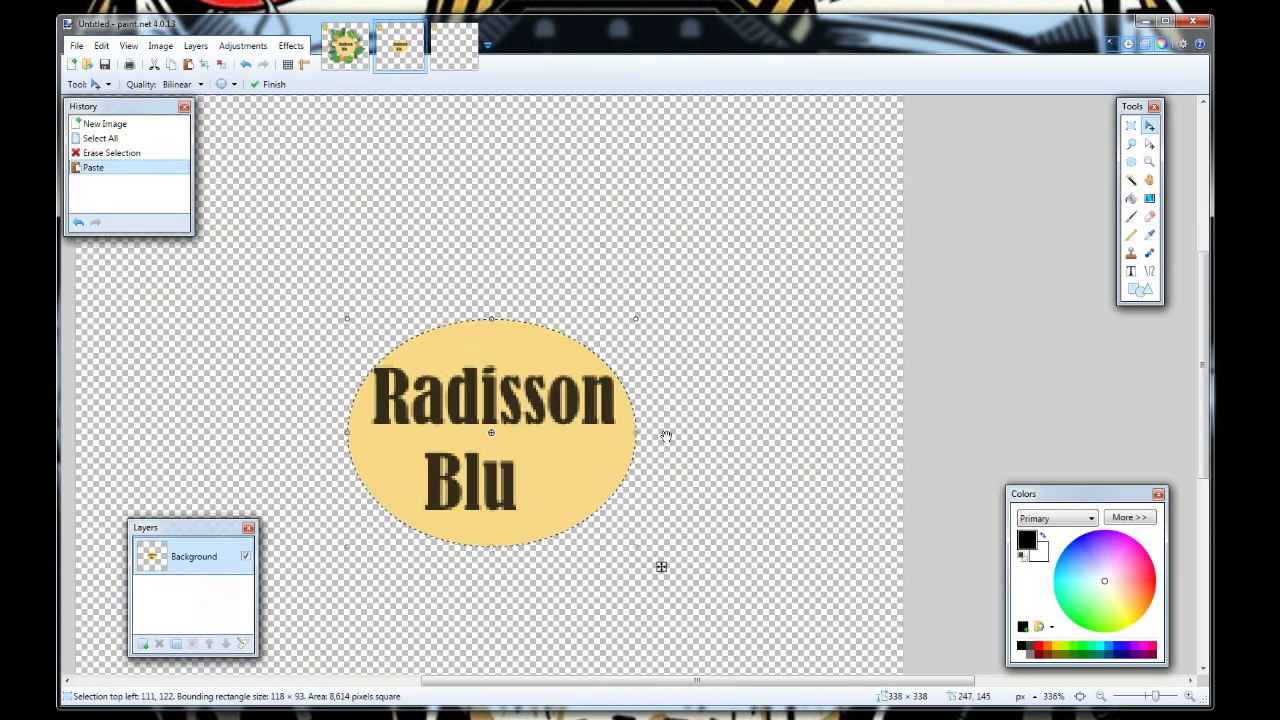
pyautogui.moveTo(575, 686); pyautogui.dragTo(526, 686)
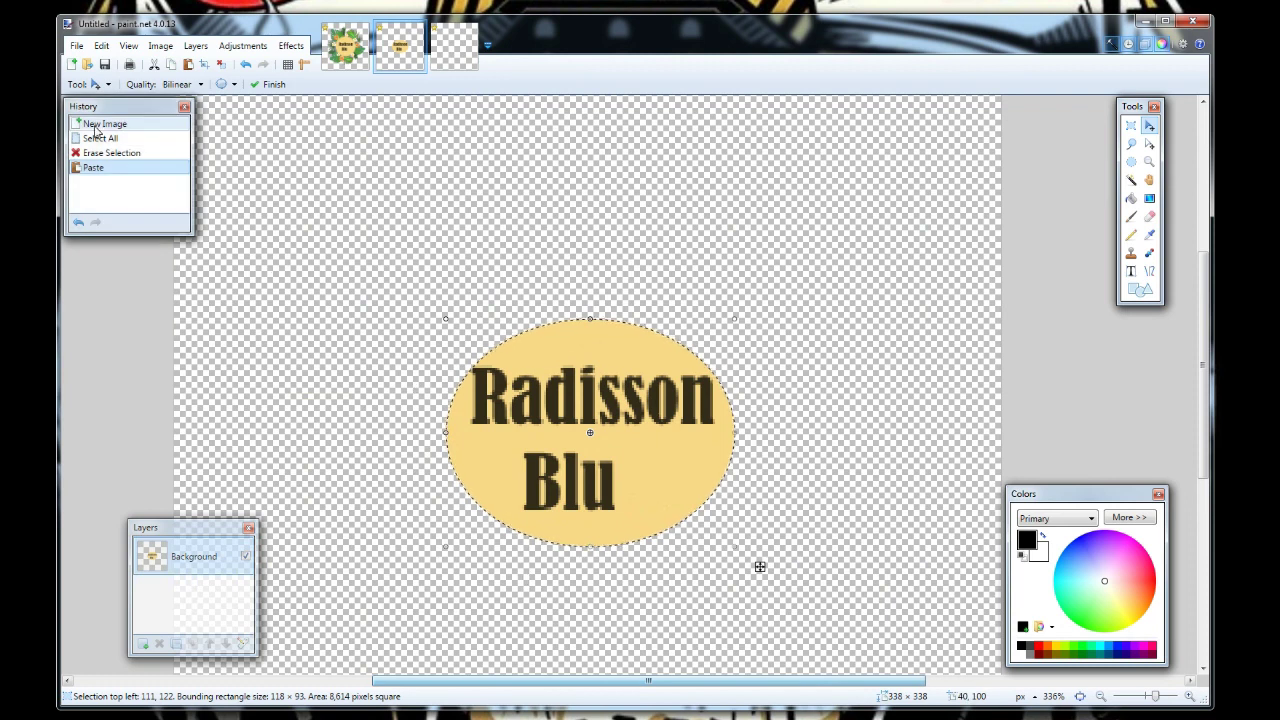
pyautogui.click(1131, 180)
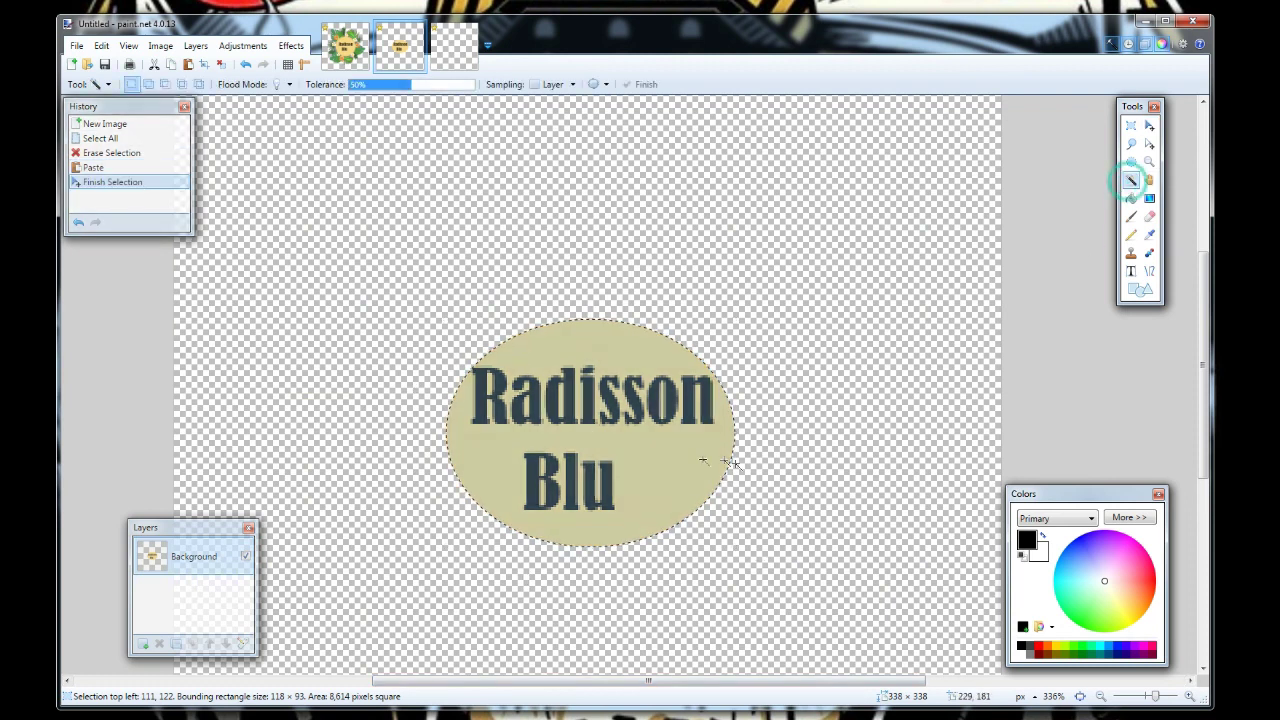
pyautogui.click(697, 462)
pyautogui.press('Delete')
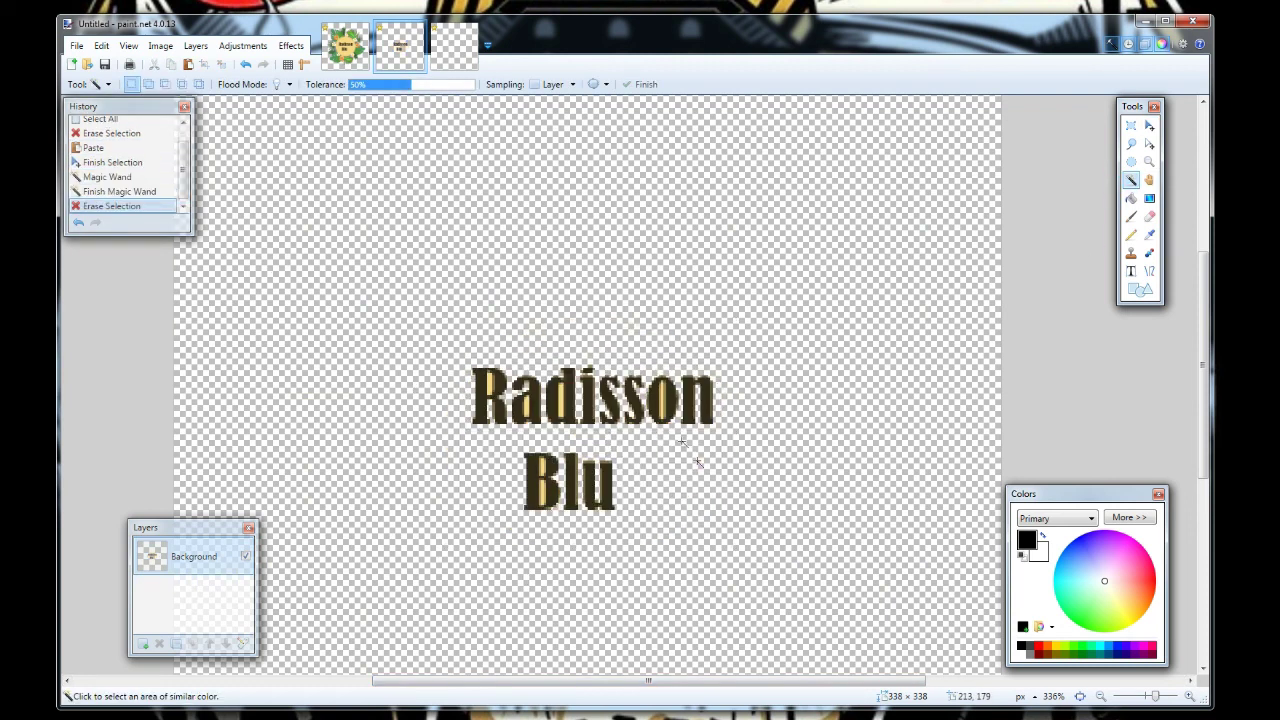
pyautogui.scroll(2, 601, 365)
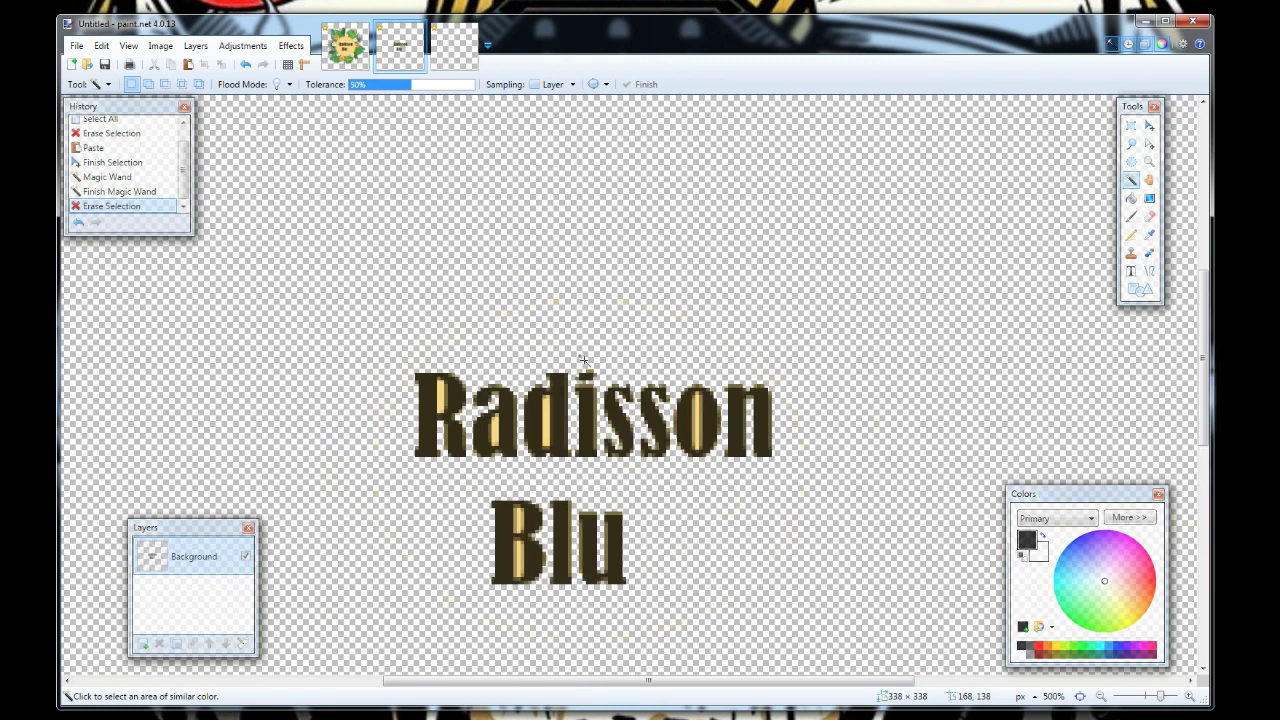
pyautogui.hotkey('ctrl', 'z')
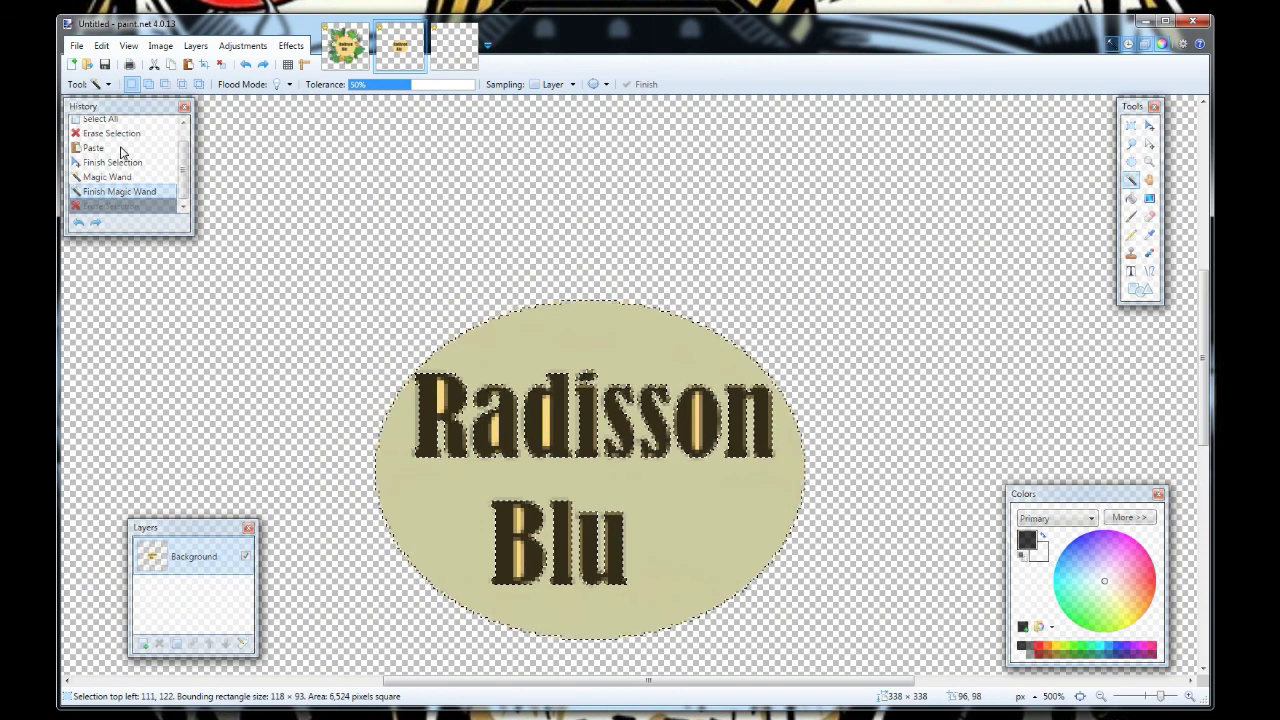
# - Reselect the beige oval with Magic Wand at 58% tolerance and delete it
pyautogui.click(1132, 125)
pyautogui.click(937, 220)
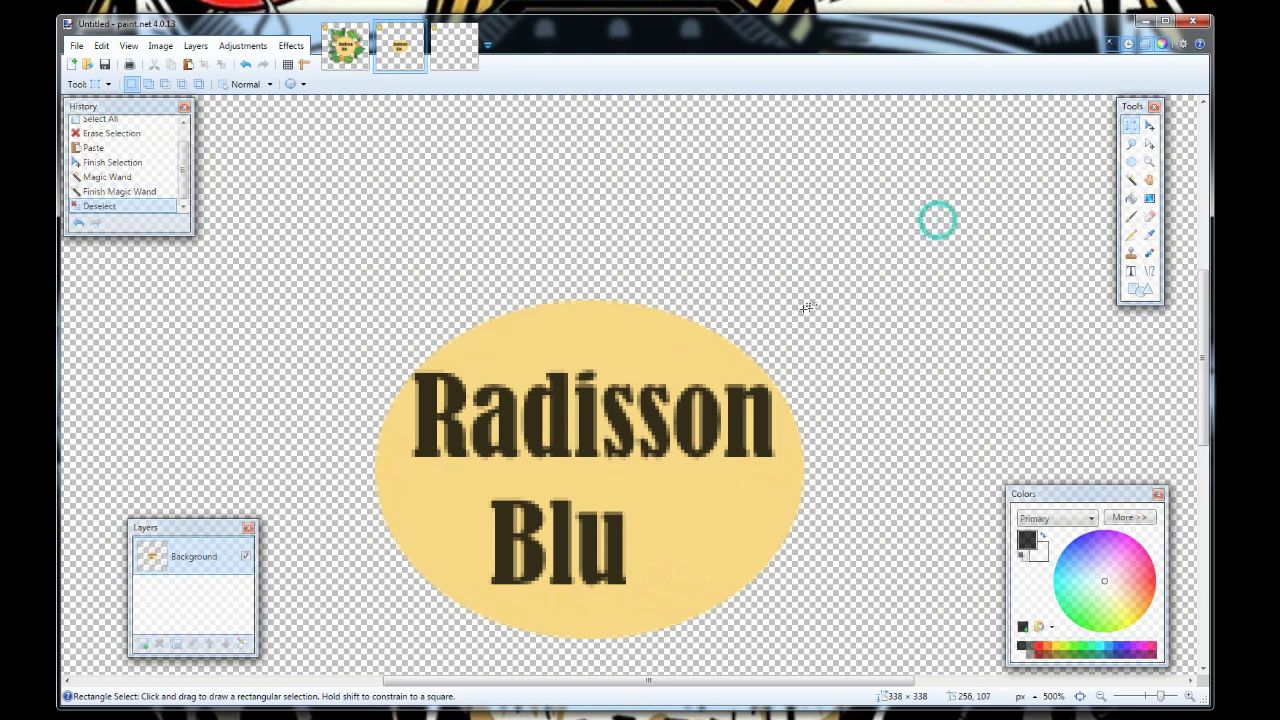
pyautogui.click(1131, 179)
pyautogui.click(657, 323)
pyautogui.click(426, 86)
pyautogui.moveTo(426, 86); pyautogui.dragTo(422, 86)
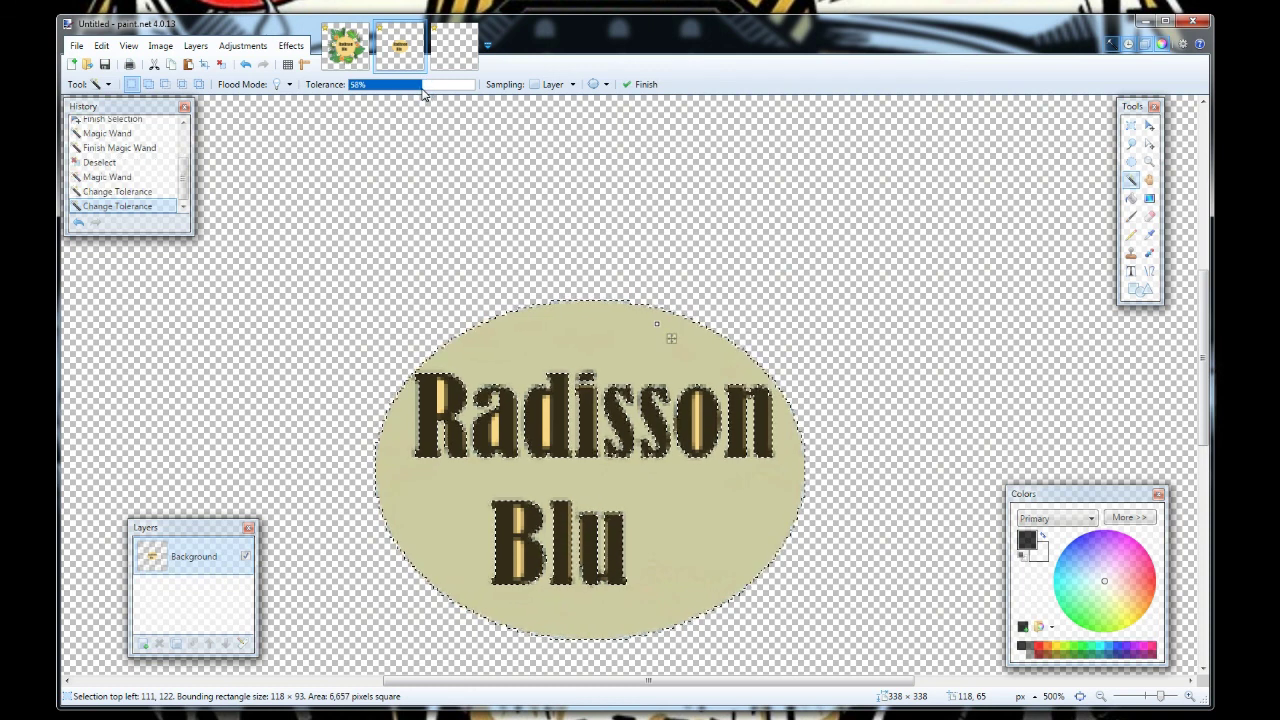
pyautogui.press('Delete')
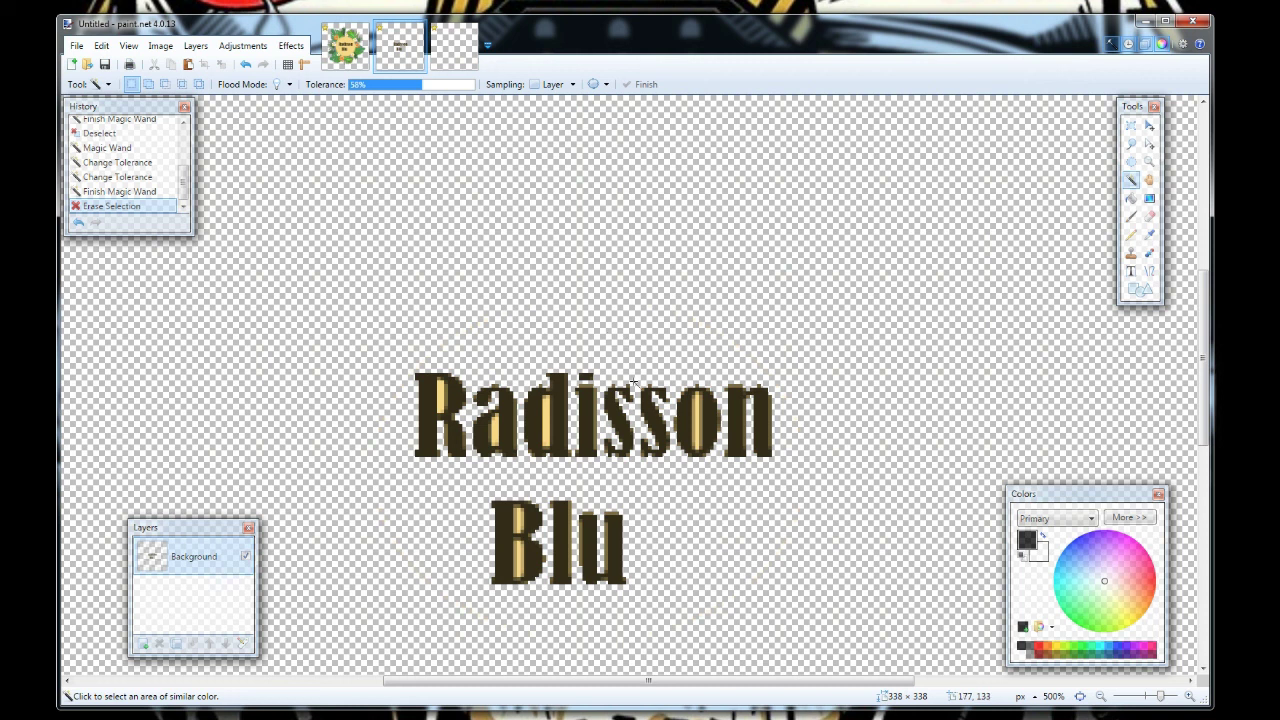
pyautogui.scroll(-3, 588, 368)
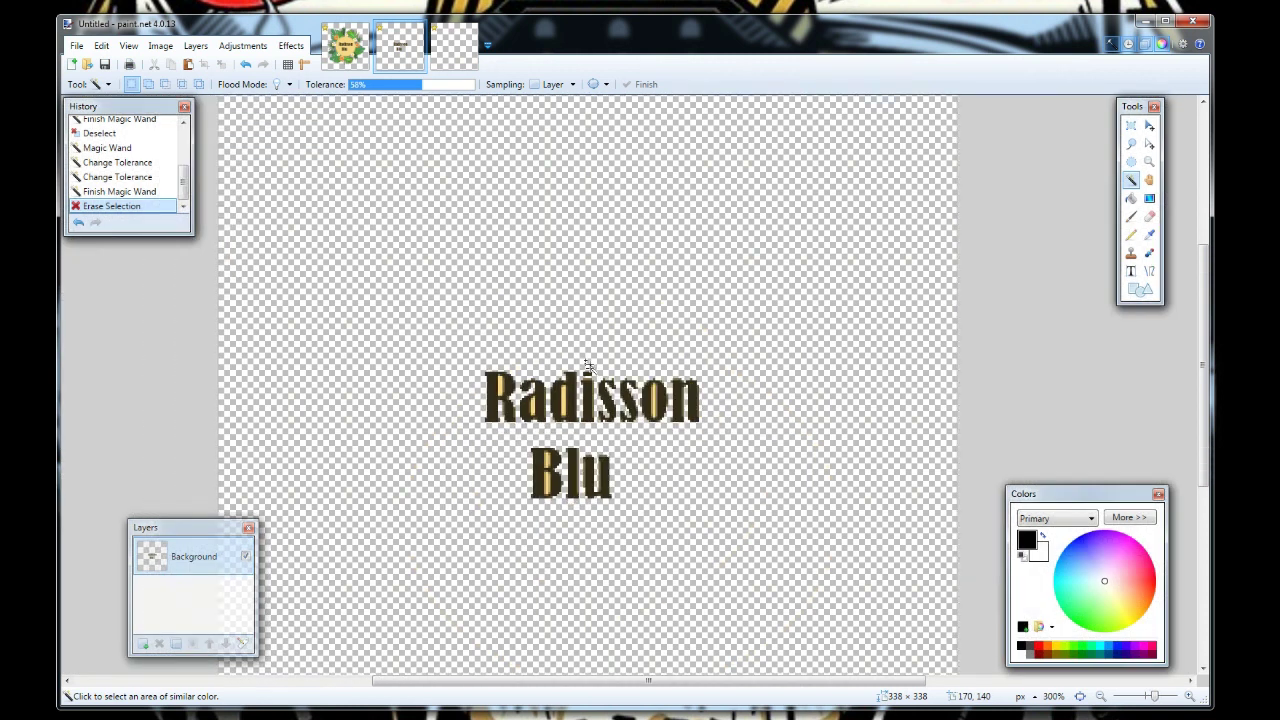
# - In Rad blu.png, draw a 159×159 ellipse selection over the wreath's inner circle
pyautogui.click(360, 56)
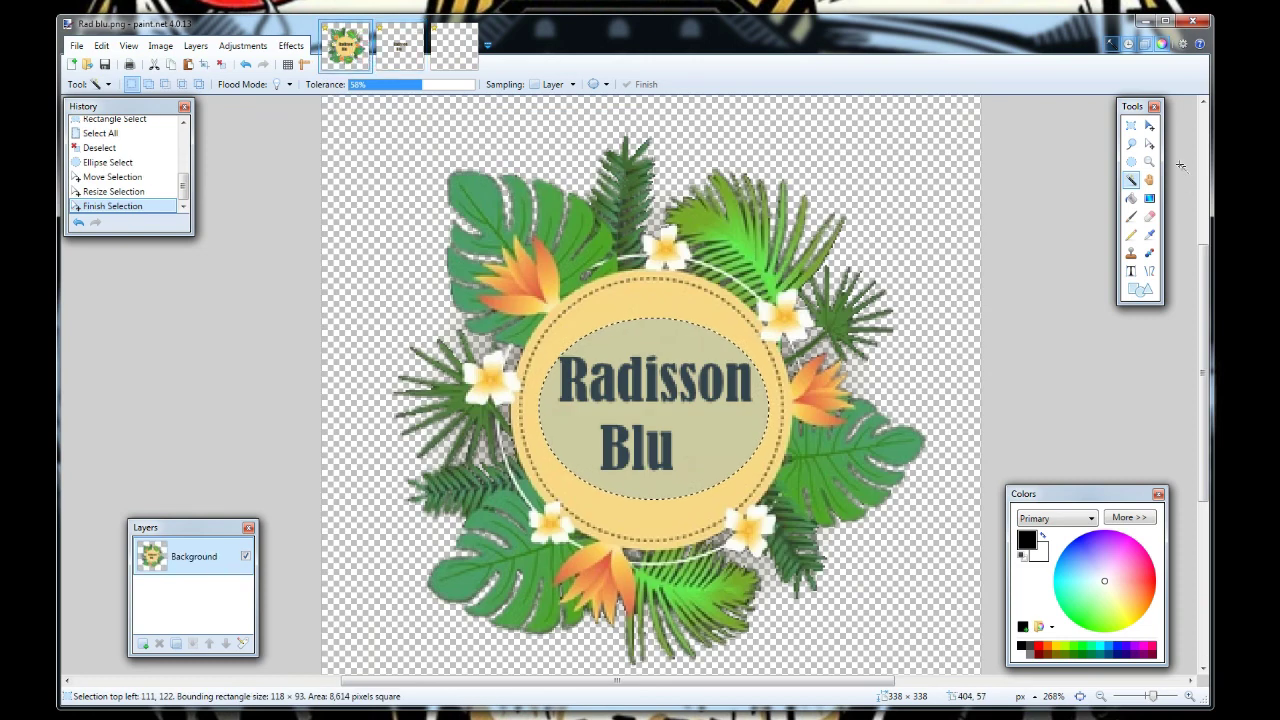
pyautogui.click(1129, 164)
pyautogui.click(607, 265)
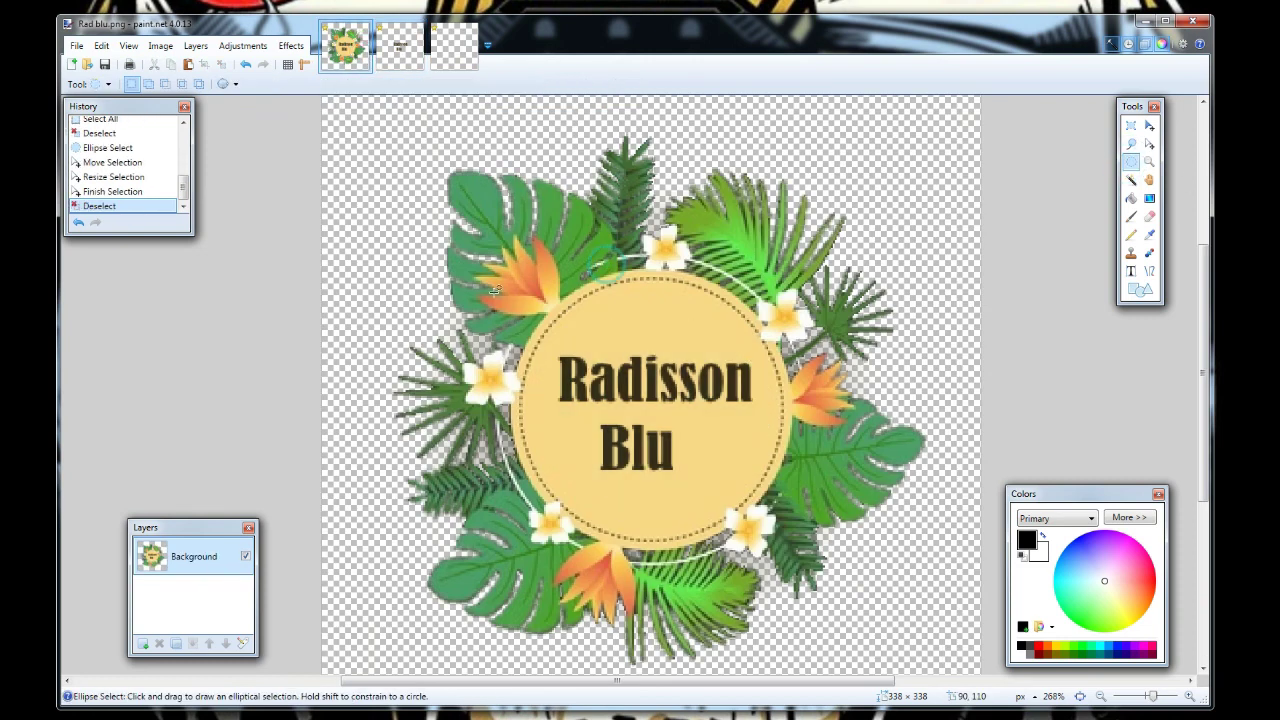
pyautogui.moveTo(482, 245); pyautogui.dragTo(797, 550)
pyautogui.click(695, 389)
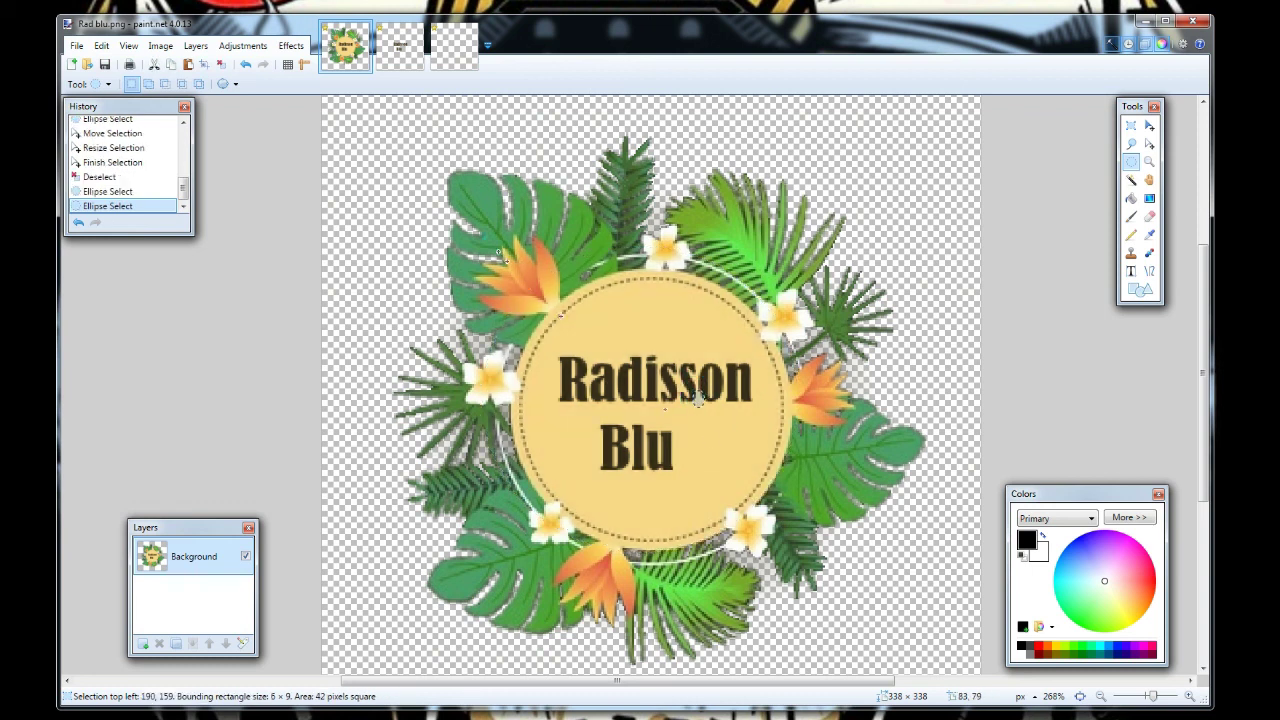
pyautogui.moveTo(482, 236); pyautogui.dragTo(783, 519)
pyautogui.moveTo(482, 236); pyautogui.dragTo(800, 567)
# - Fine-tune the circular selection's position and edges, then cut the inner circle out
pyautogui.click(1145, 143)
pyautogui.moveTo(697, 456); pyautogui.dragTo(697, 466)
pyautogui.moveTo(786, 418); pyautogui.dragTo(796, 415)
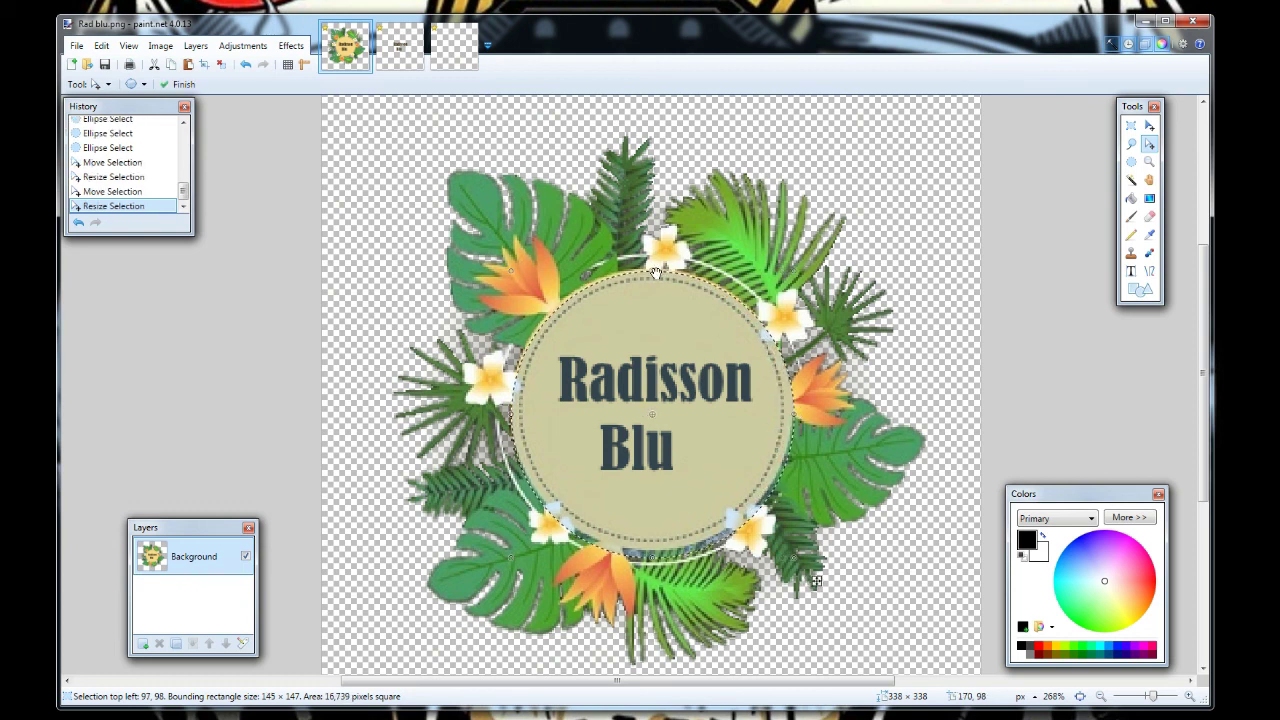
pyautogui.moveTo(651, 272); pyautogui.dragTo(651, 269)
pyautogui.moveTo(653, 556); pyautogui.dragTo(656, 554)
pyautogui.hotkey('ctrl', 'x')
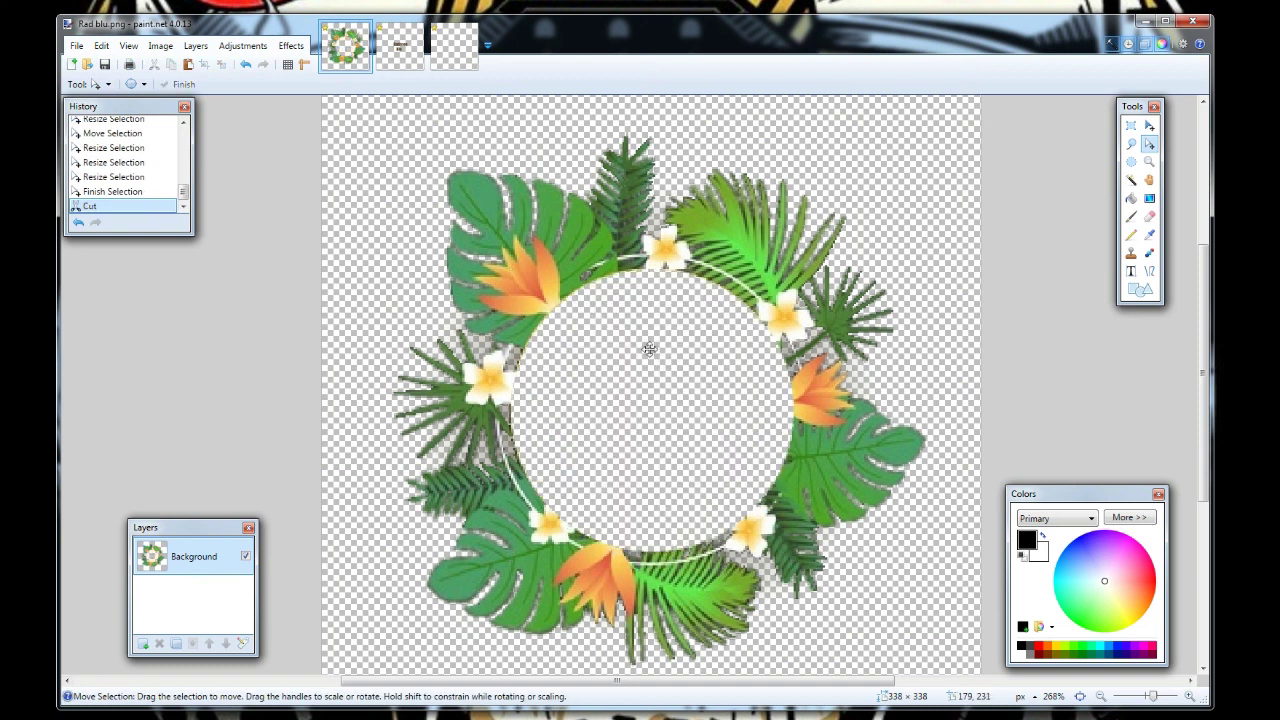
# - Paste the cut circle into the blank third image
pyautogui.click(455, 60)
pyautogui.hotkey('ctrl', 'v')
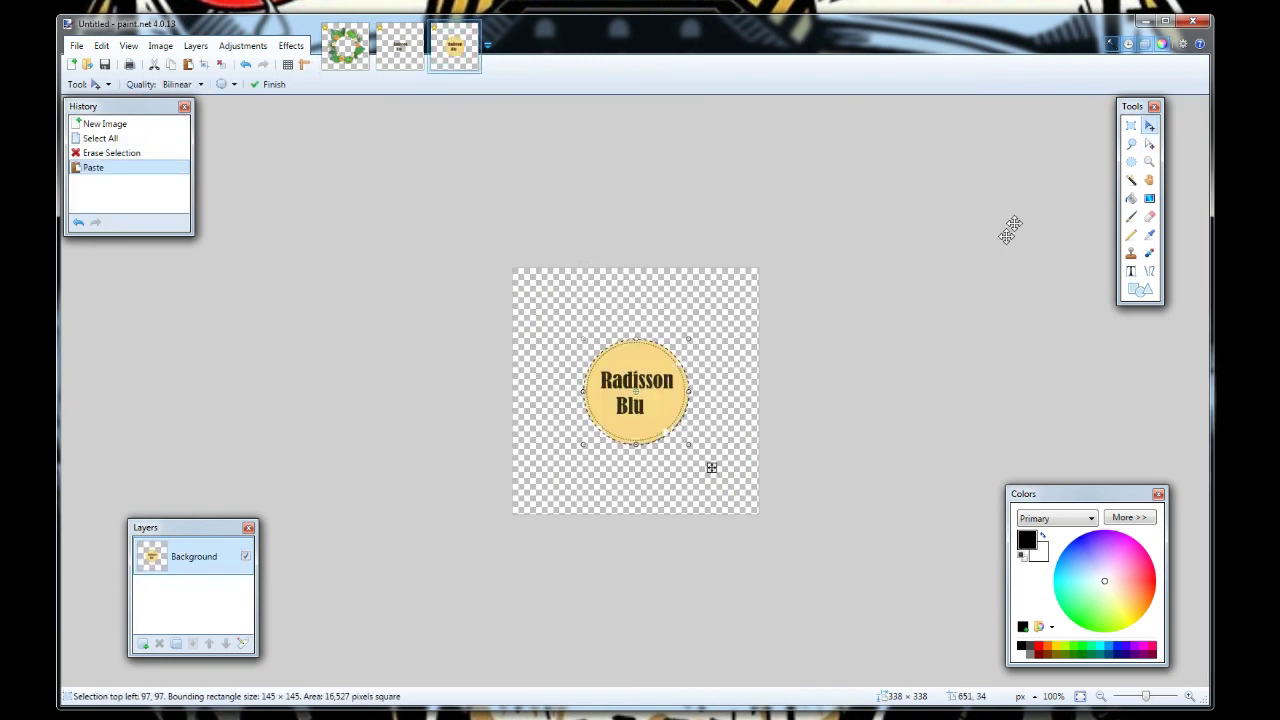
pyautogui.click(836, 313)
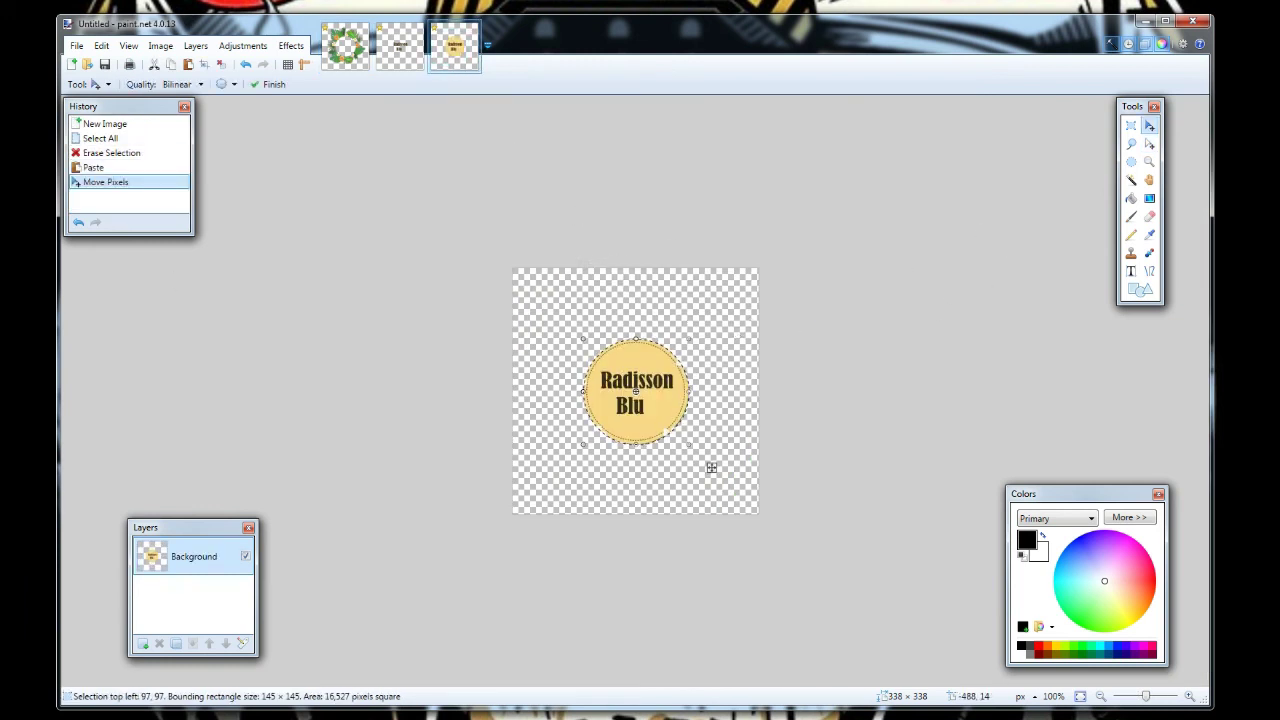
# - Open L1.png as its own image and close the pasted circle image without saving
pyautogui.moveTo(455, 280); pyautogui.dragTo(458, 255)
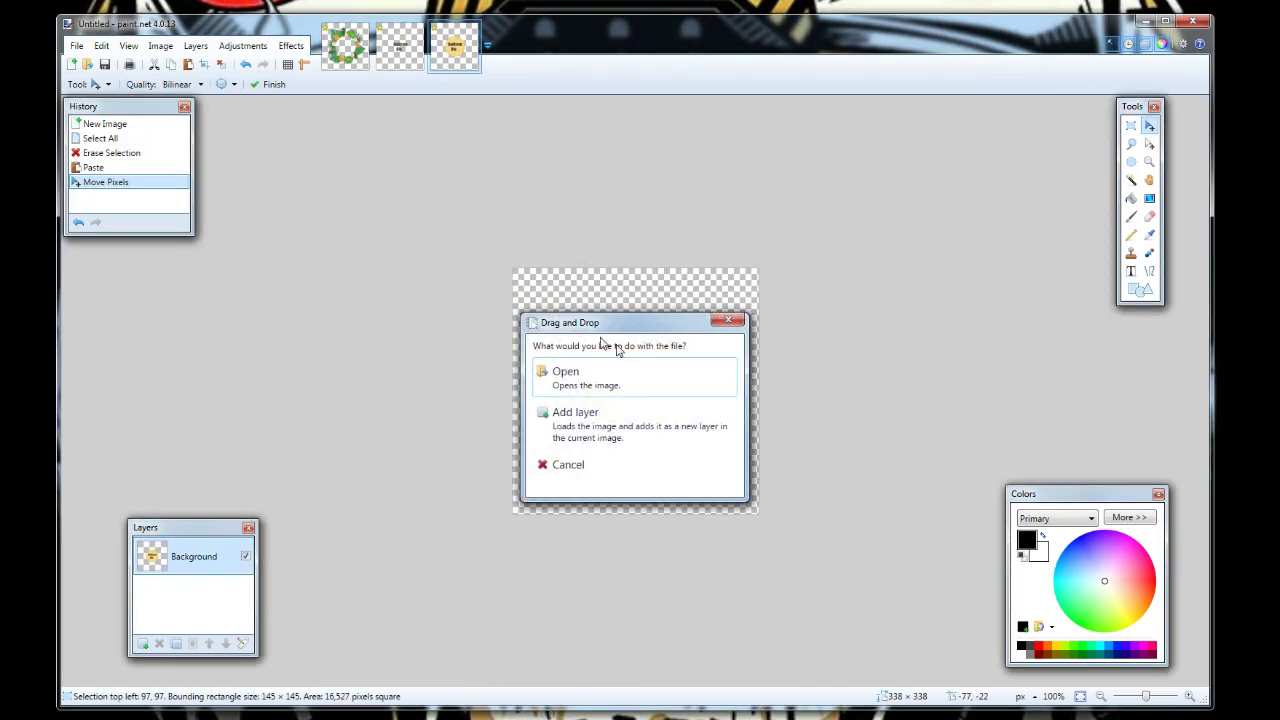
pyautogui.click(571, 372)
pyautogui.click(455, 45)
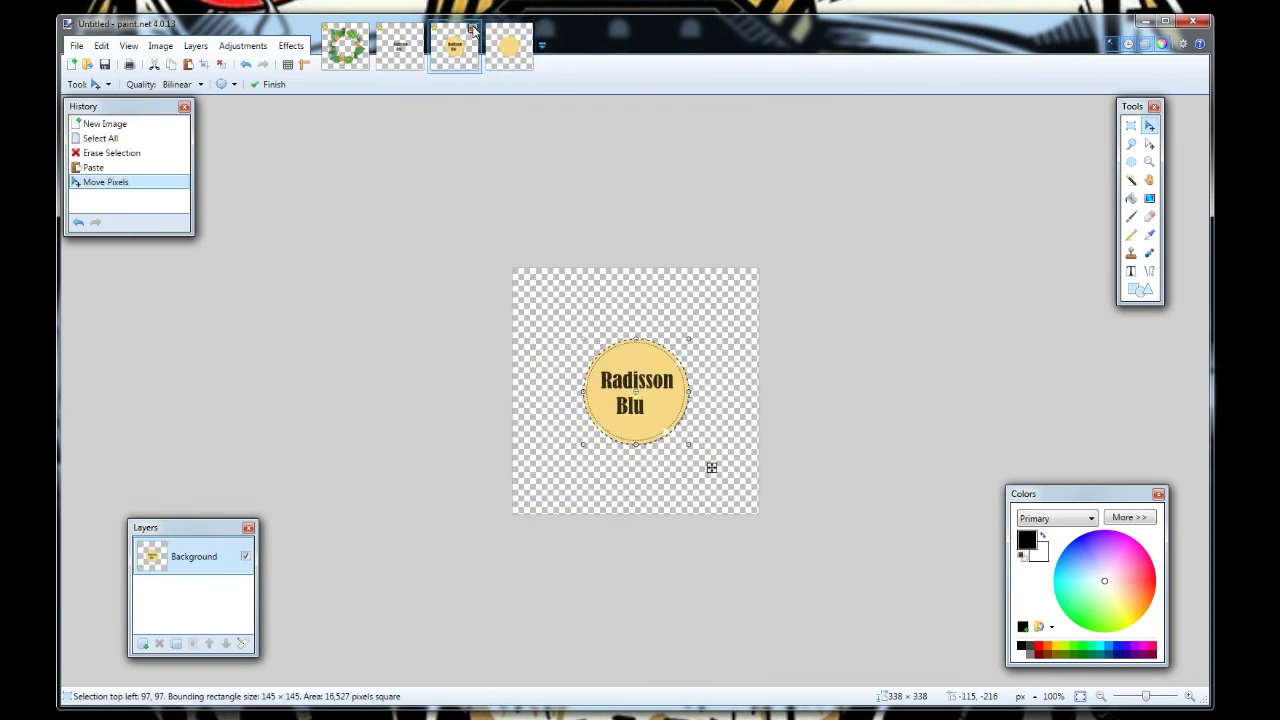
pyautogui.click(473, 28)
pyautogui.click(617, 462)
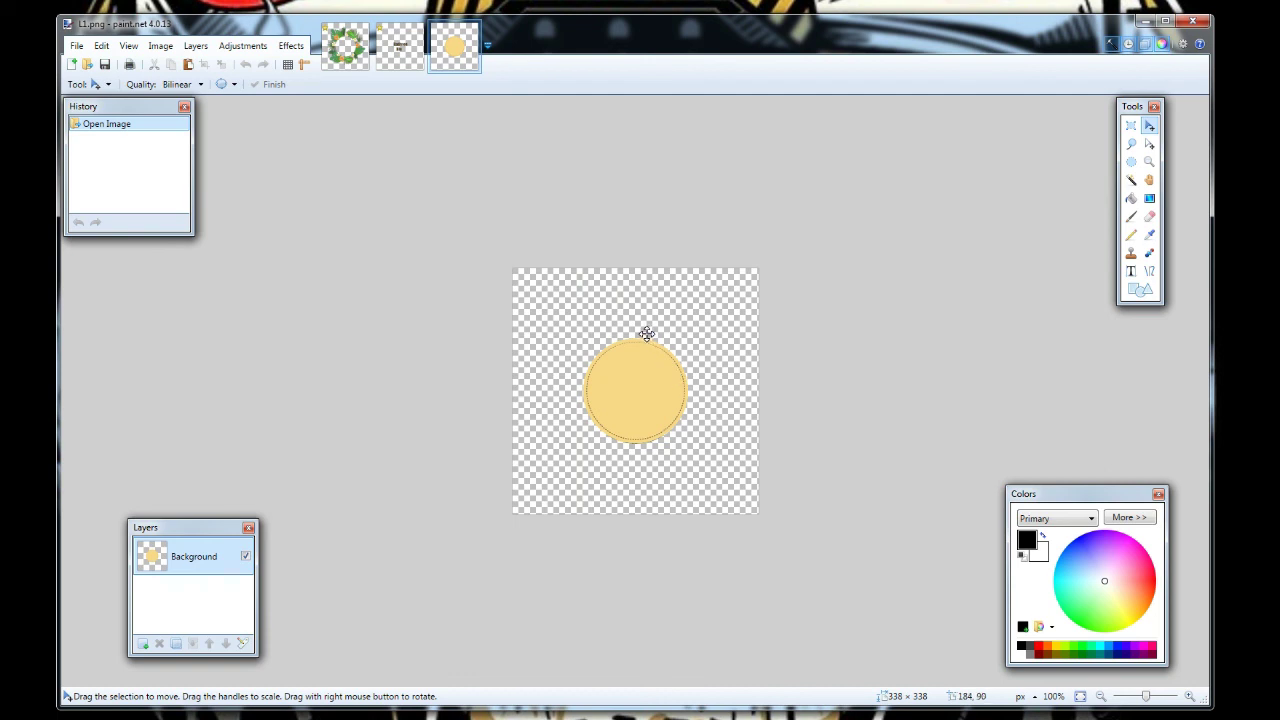
# - Compare the Rad blu.png wreath with the lettering image, ending on the lettering
pyautogui.click(400, 45)
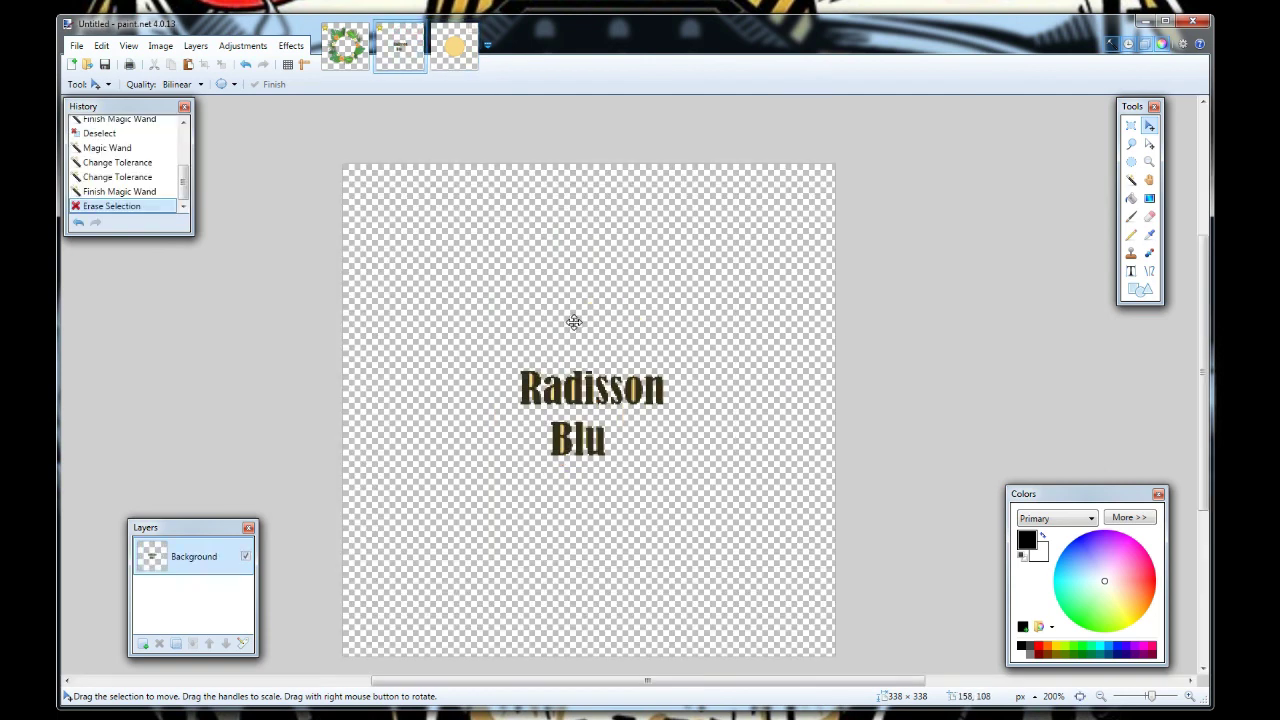
pyautogui.click(345, 45)
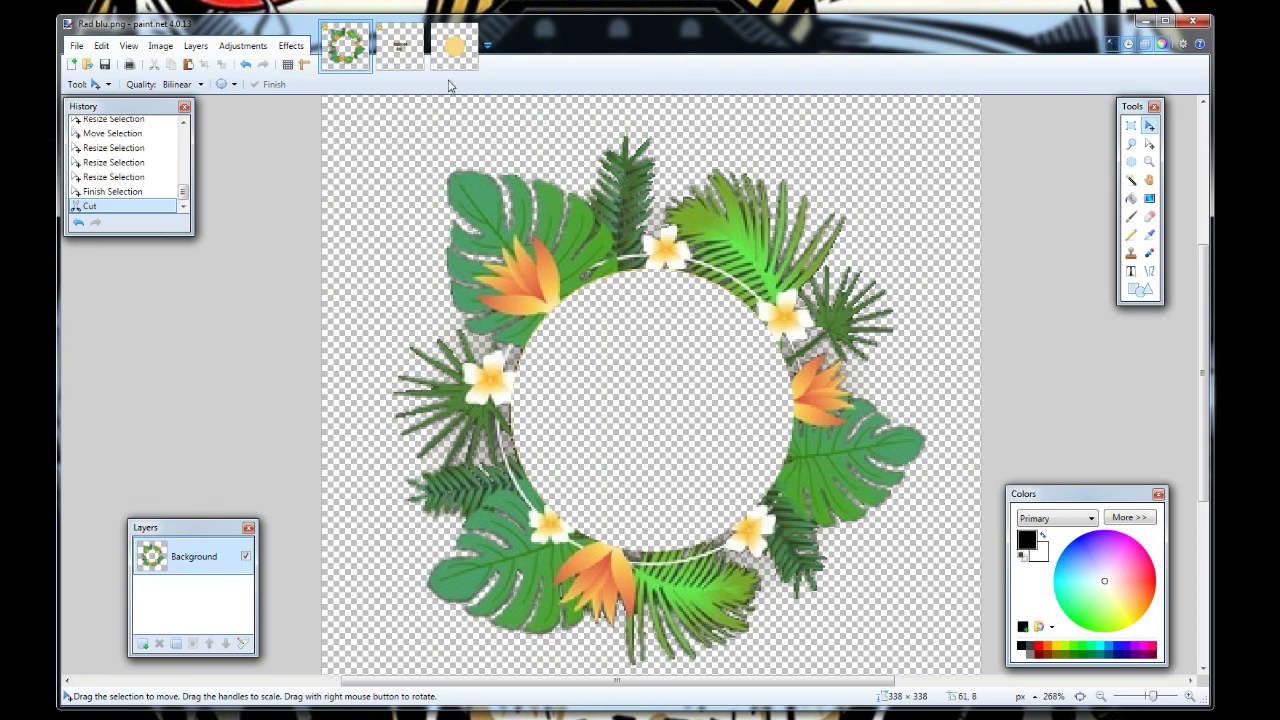
pyautogui.click(400, 50)
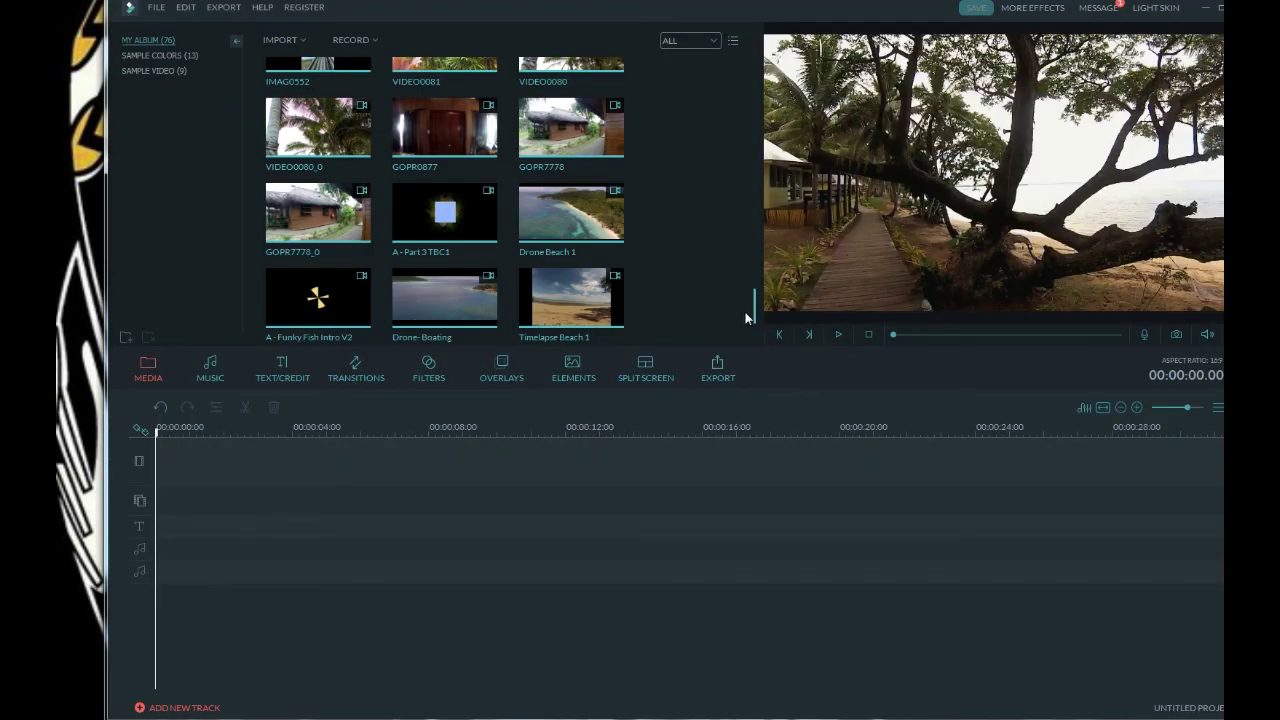
# - Import Logo Radisson, Blank Missing Middle and L1, then place L1 on the first video track
pyautogui.scroll(-2, 755, 327)
pyautogui.click(524, 318)
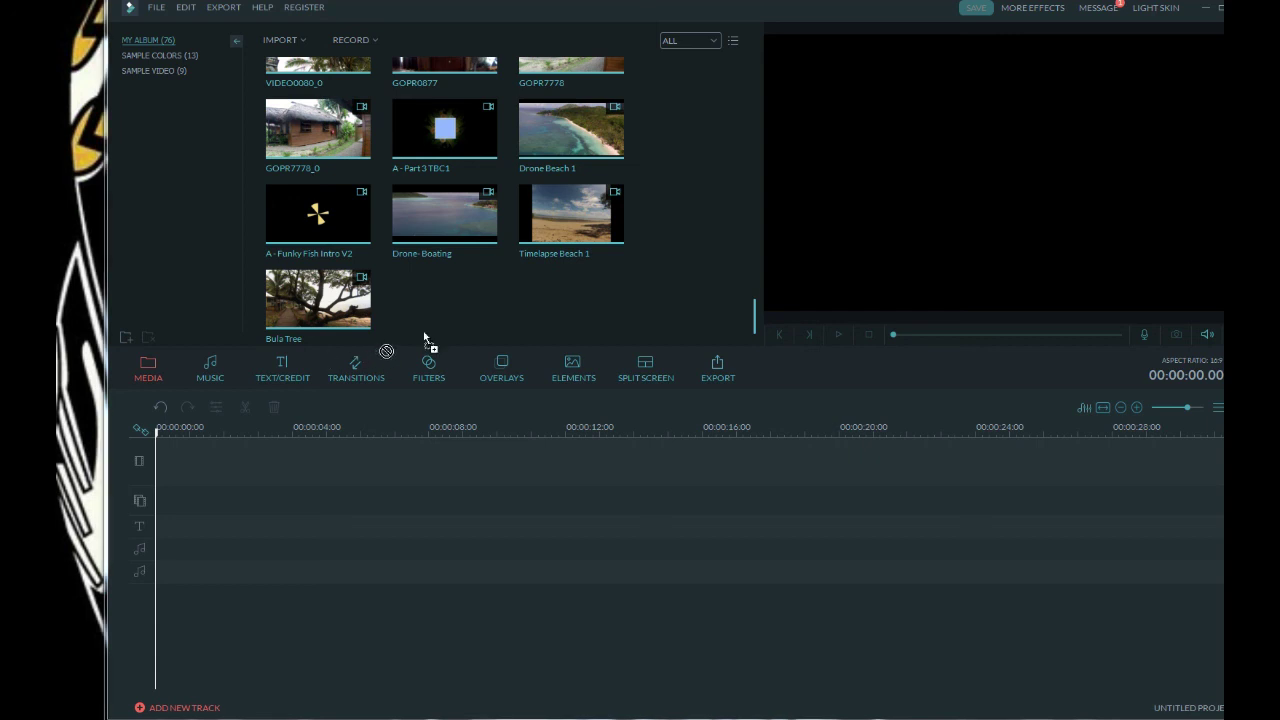
pyautogui.moveTo(446, 321); pyautogui.dragTo(451, 324)
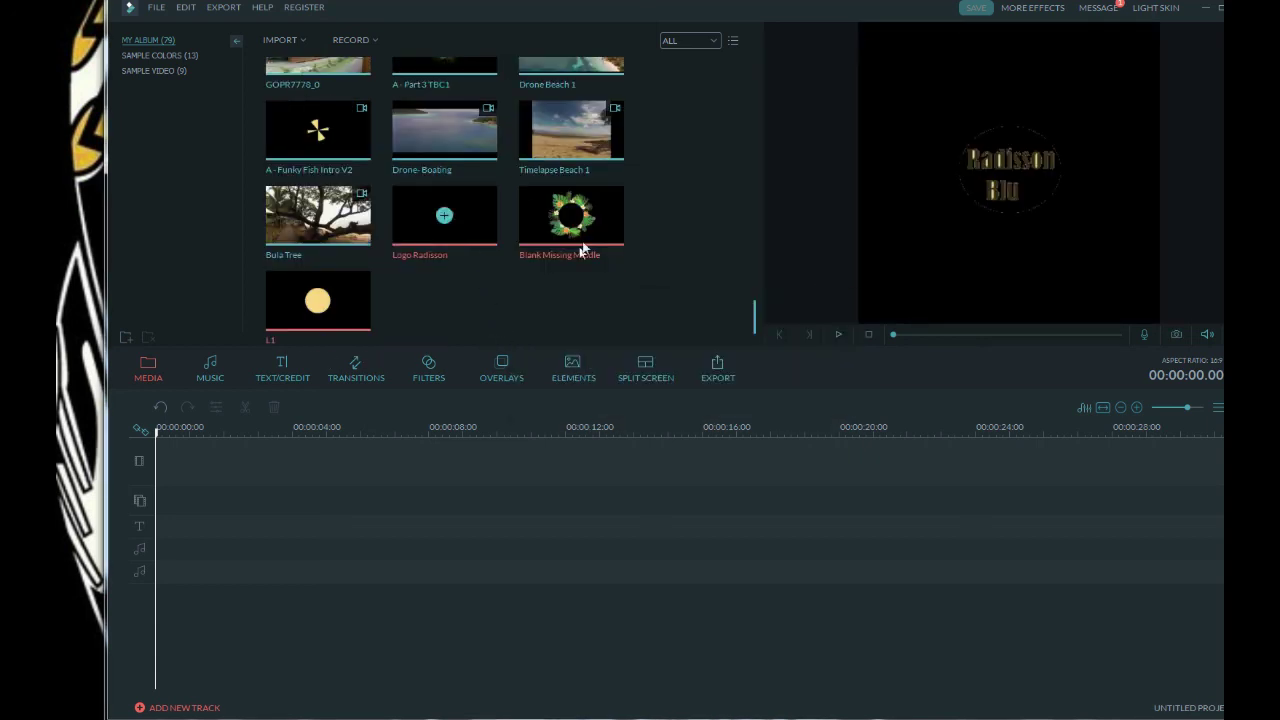
pyautogui.click(583, 252)
pyautogui.click(360, 303)
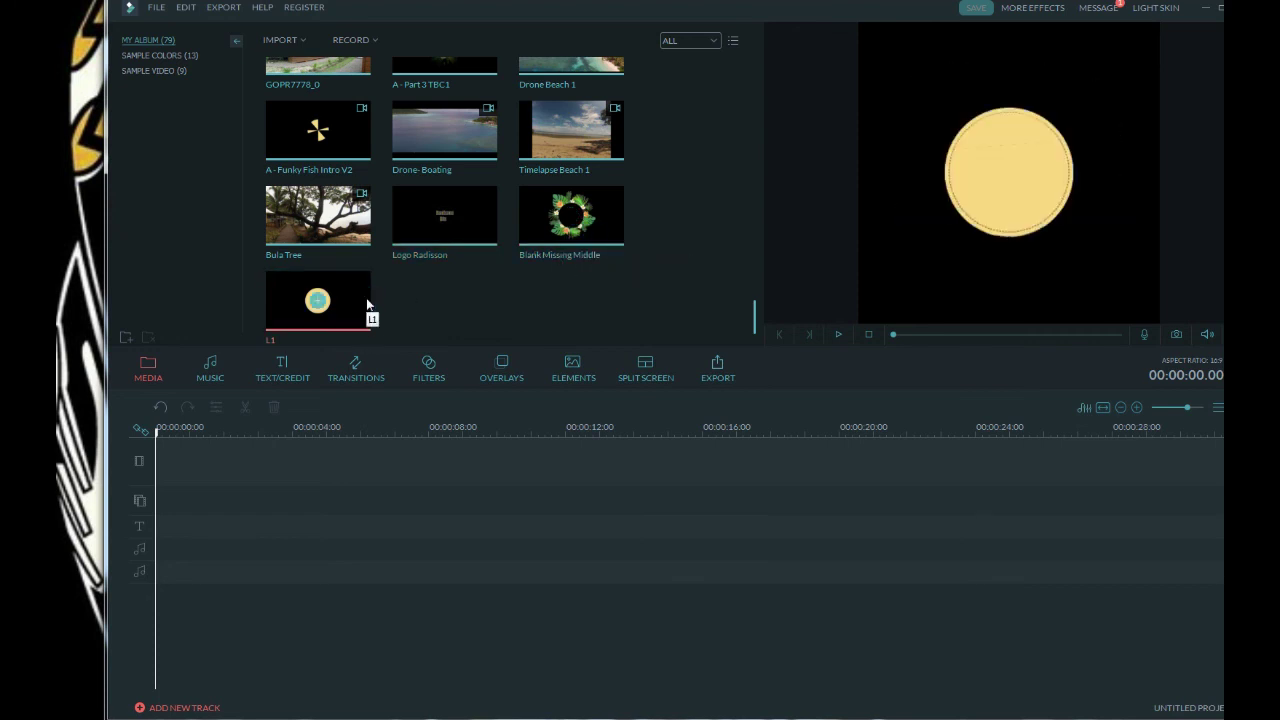
pyautogui.moveTo(366, 303); pyautogui.dragTo(256, 451)
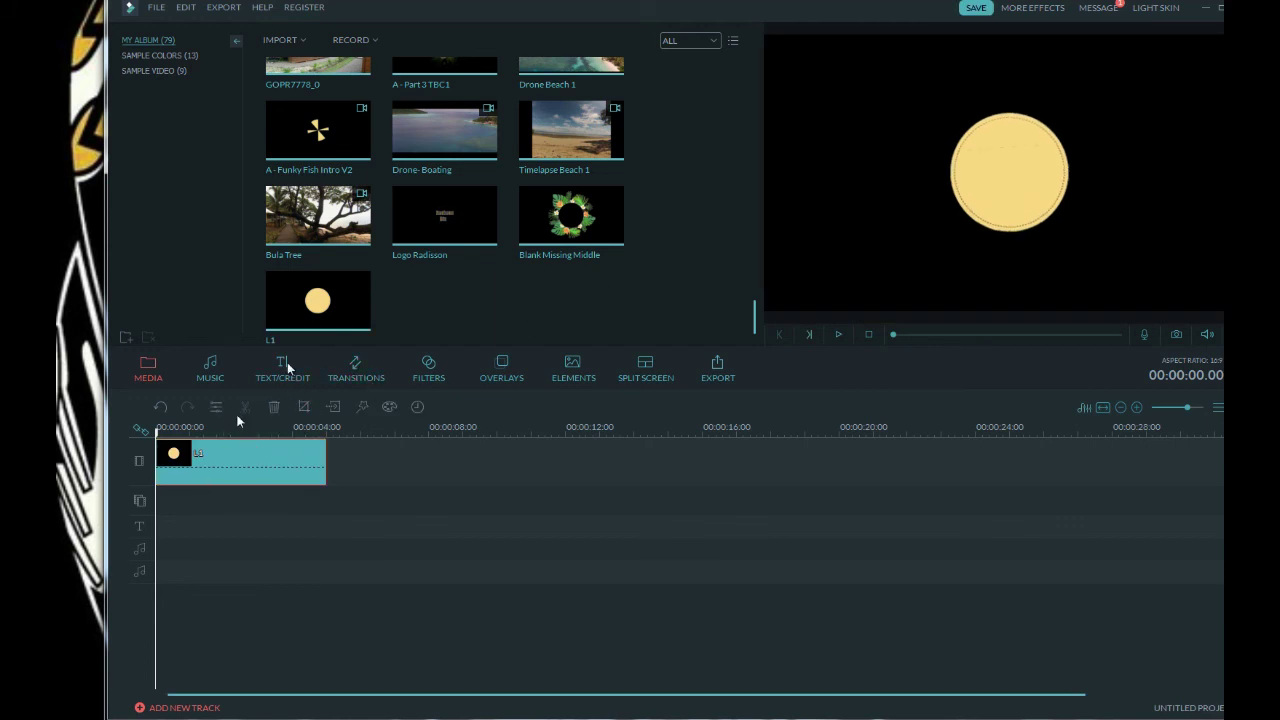
pyautogui.click(357, 373)
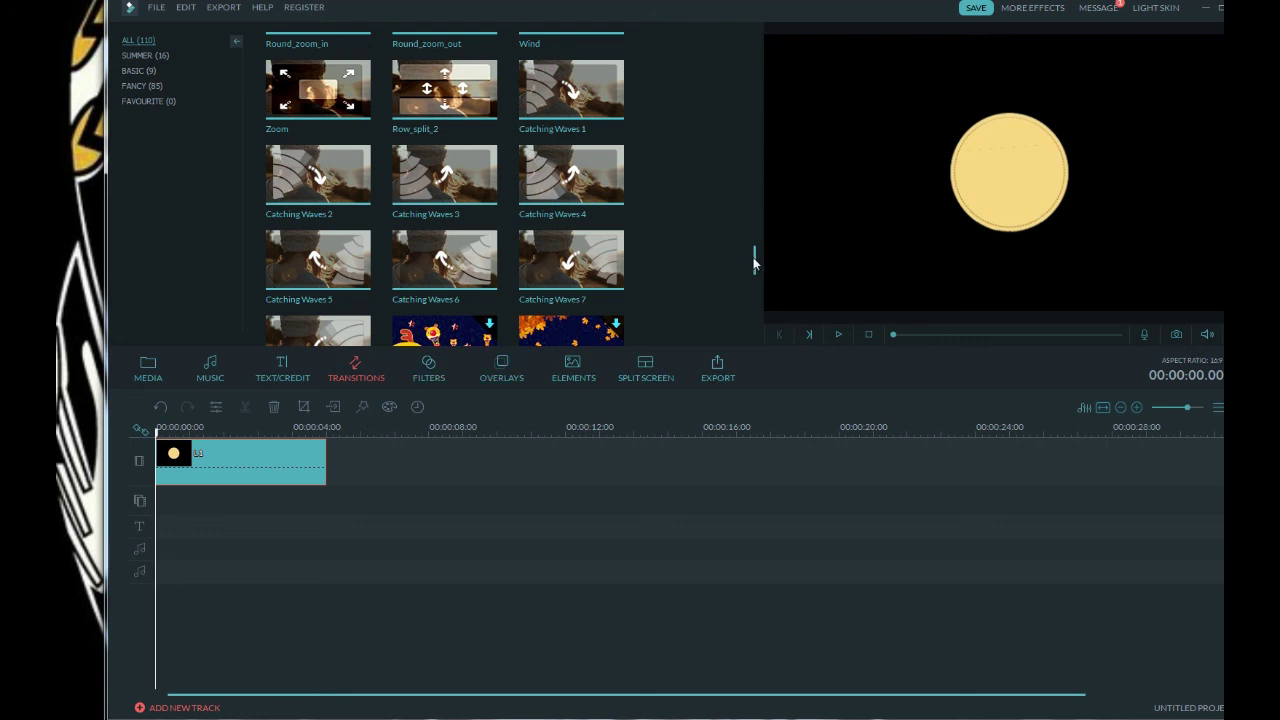
# - Try Round_zoom_out and Undulating transitions on the L1 clip start, then remove them
pyautogui.moveTo(755, 262); pyautogui.dragTo(754, 248)
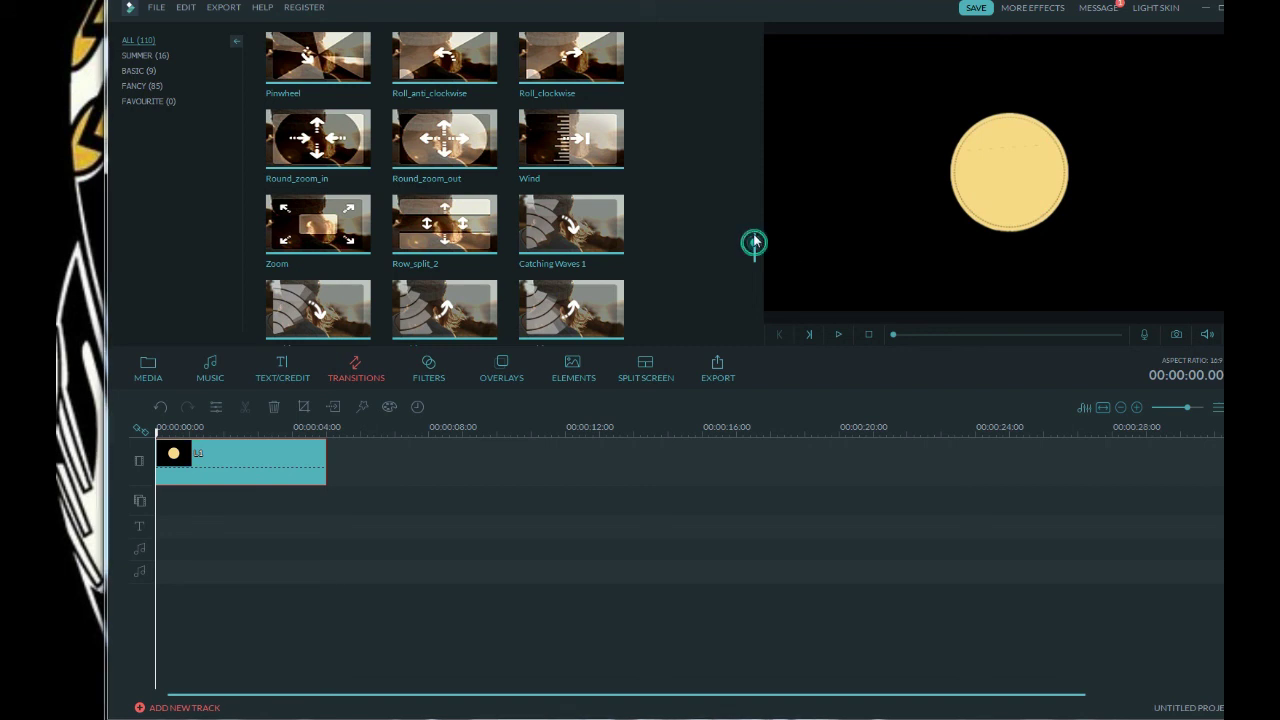
pyautogui.moveTo(754, 240); pyautogui.dragTo(754, 234)
pyautogui.moveTo(430, 303); pyautogui.dragTo(178, 437)
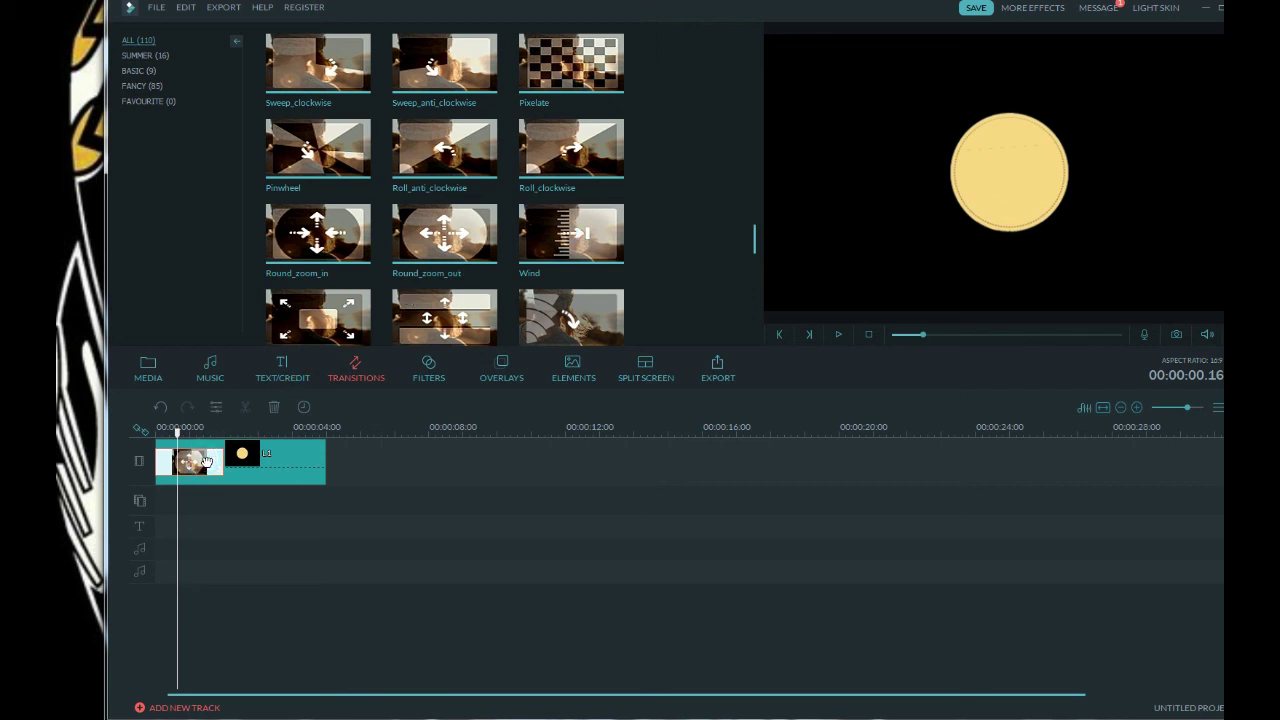
pyautogui.moveTo(206, 461); pyautogui.dragTo(206, 461)
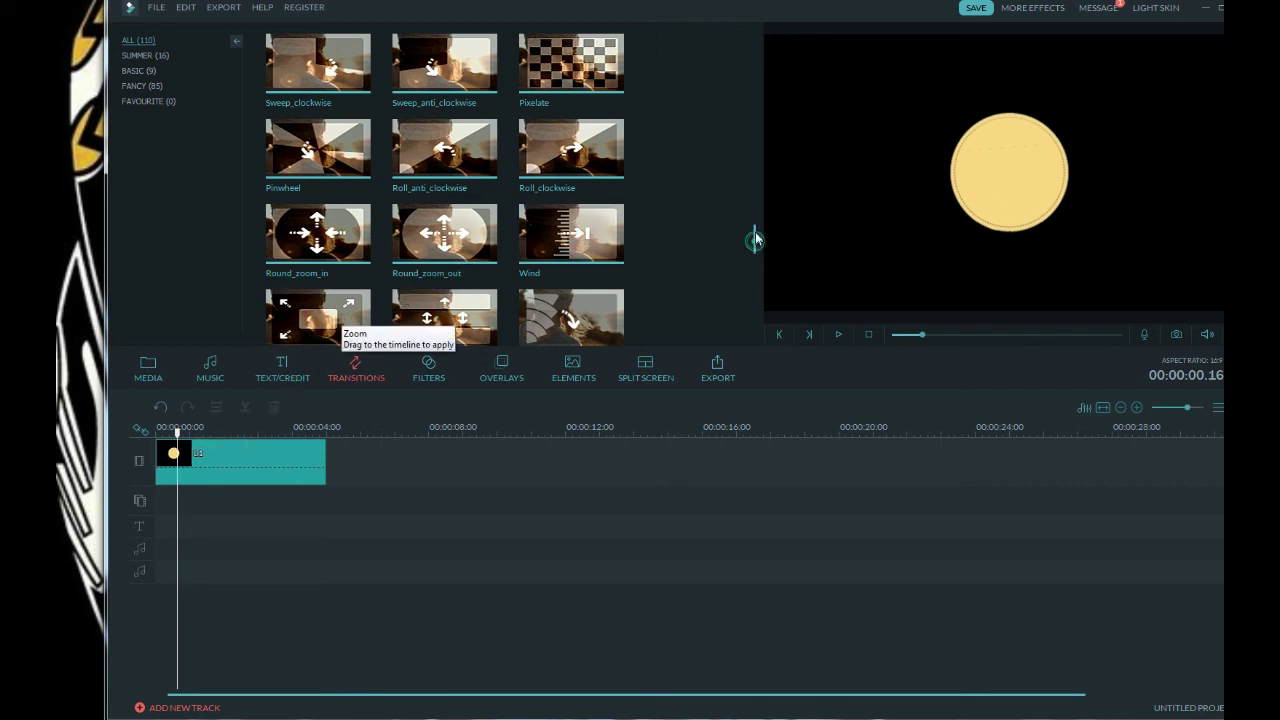
pyautogui.scroll(1, 754, 238)
pyautogui.moveTo(754, 238); pyautogui.dragTo(754, 212)
pyautogui.moveTo(618, 150); pyautogui.dragTo(189, 457)
pyautogui.click(840, 334)
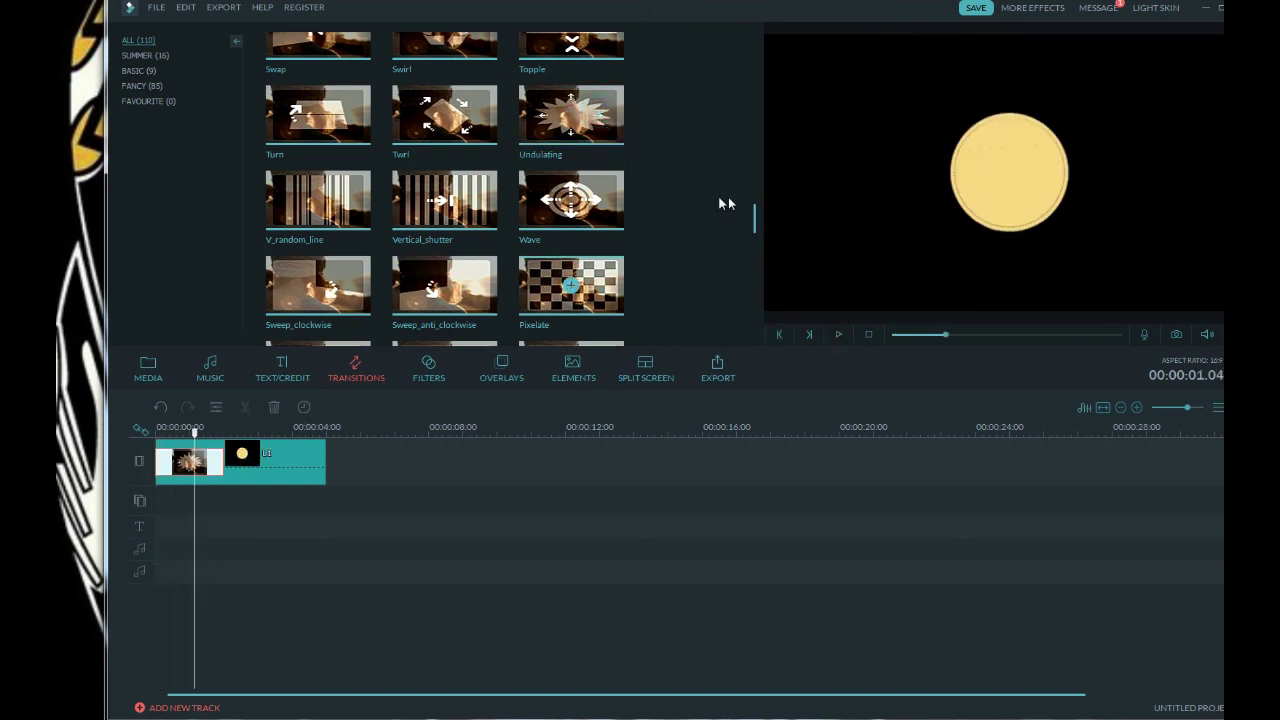
pyautogui.click(275, 407)
# - Apply the Dissolve transition to the start of L1 and play it back
pyautogui.moveTo(757, 218); pyautogui.dragTo(755, 126)
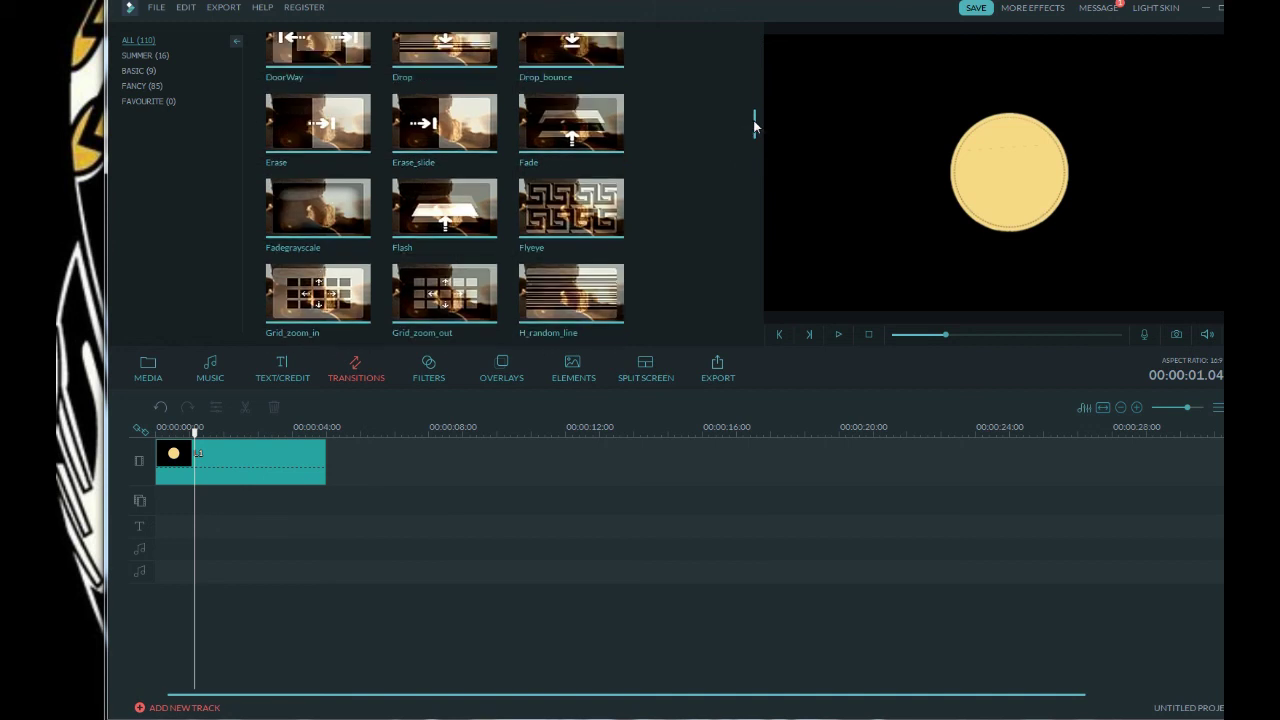
pyautogui.moveTo(755, 127); pyautogui.dragTo(755, 110)
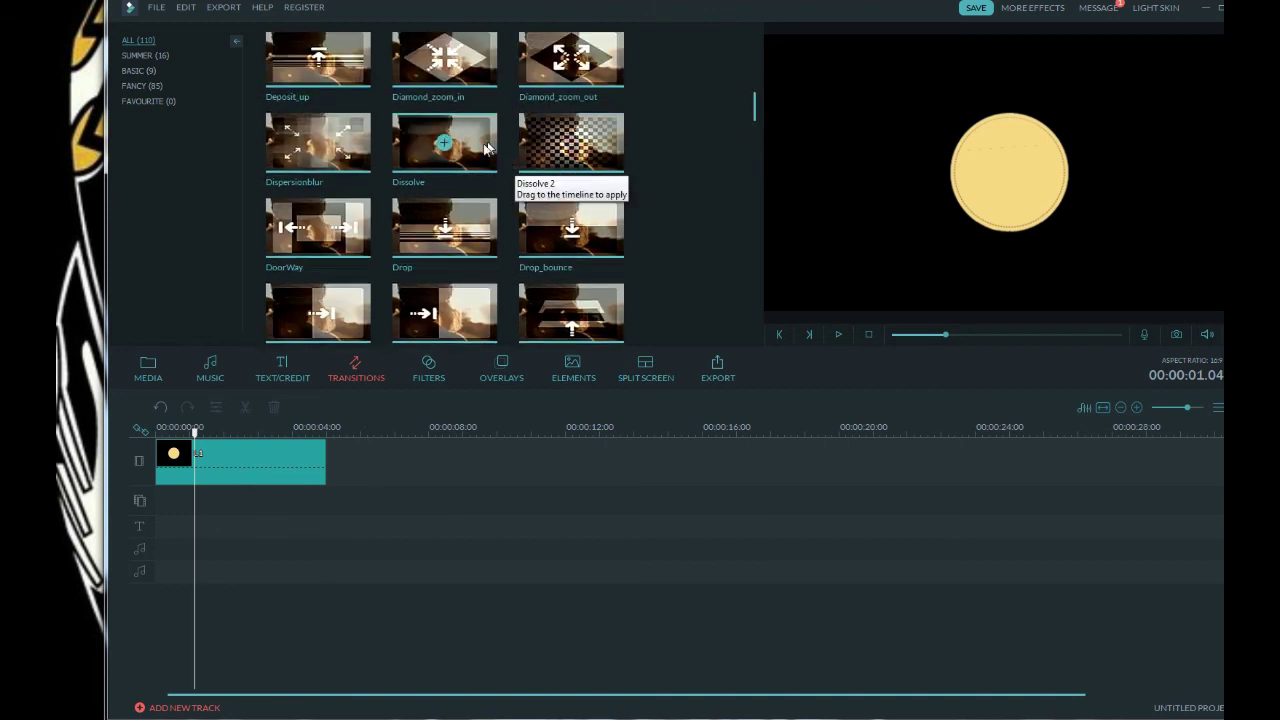
pyautogui.moveTo(444, 142); pyautogui.dragTo(175, 460)
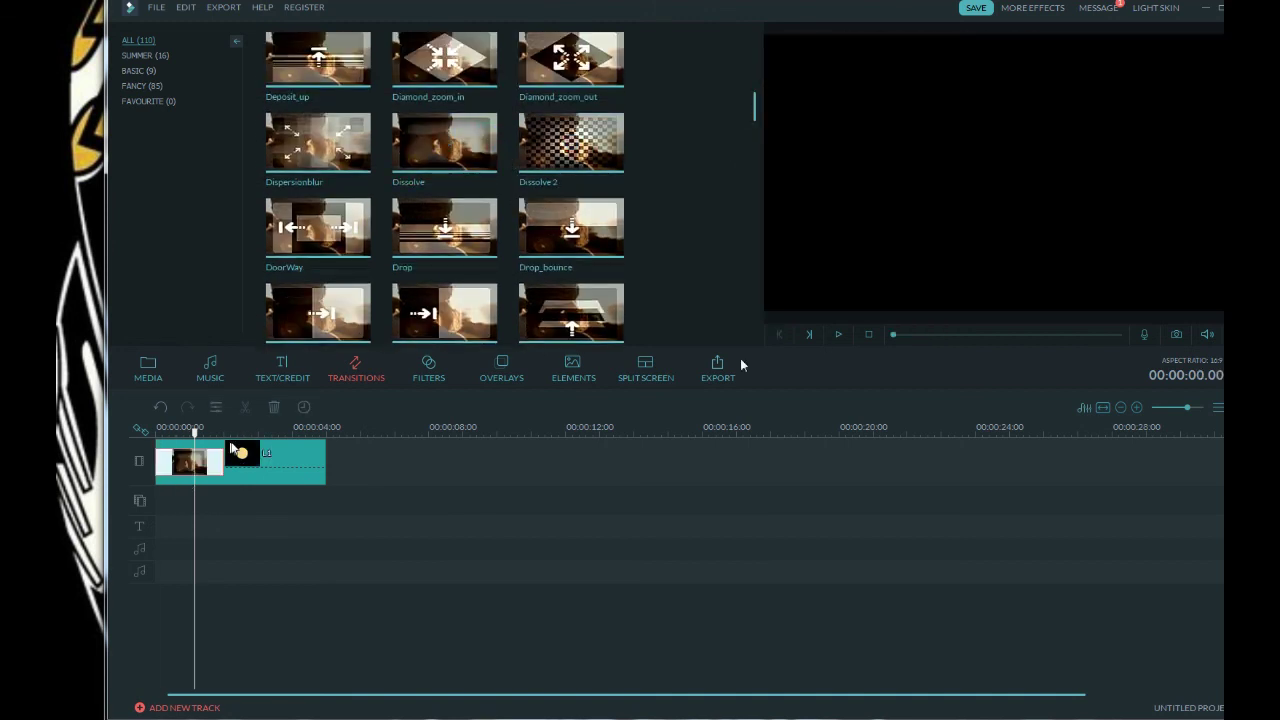
pyautogui.click(838, 334)
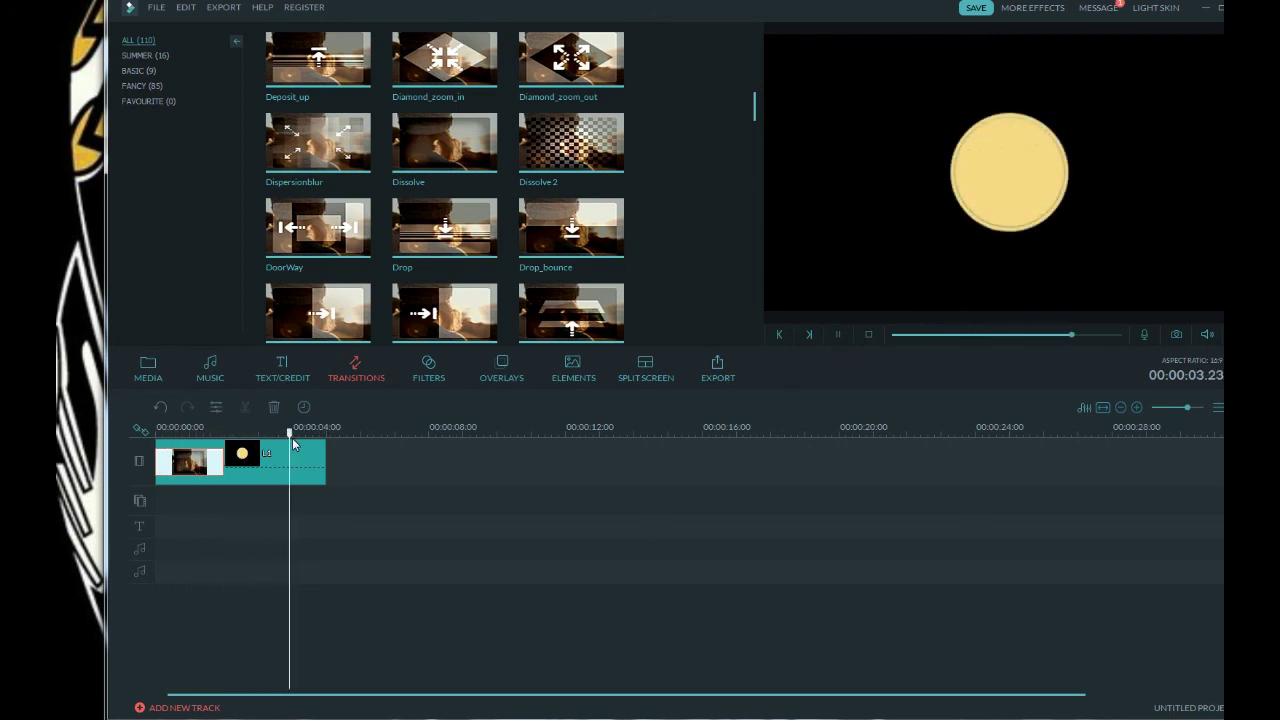
# - Split the L1 clip at 00:00:03.11 and delete the part after the cut
pyautogui.moveTo(320, 447); pyautogui.dragTo(275, 441)
pyautogui.click(275, 466)
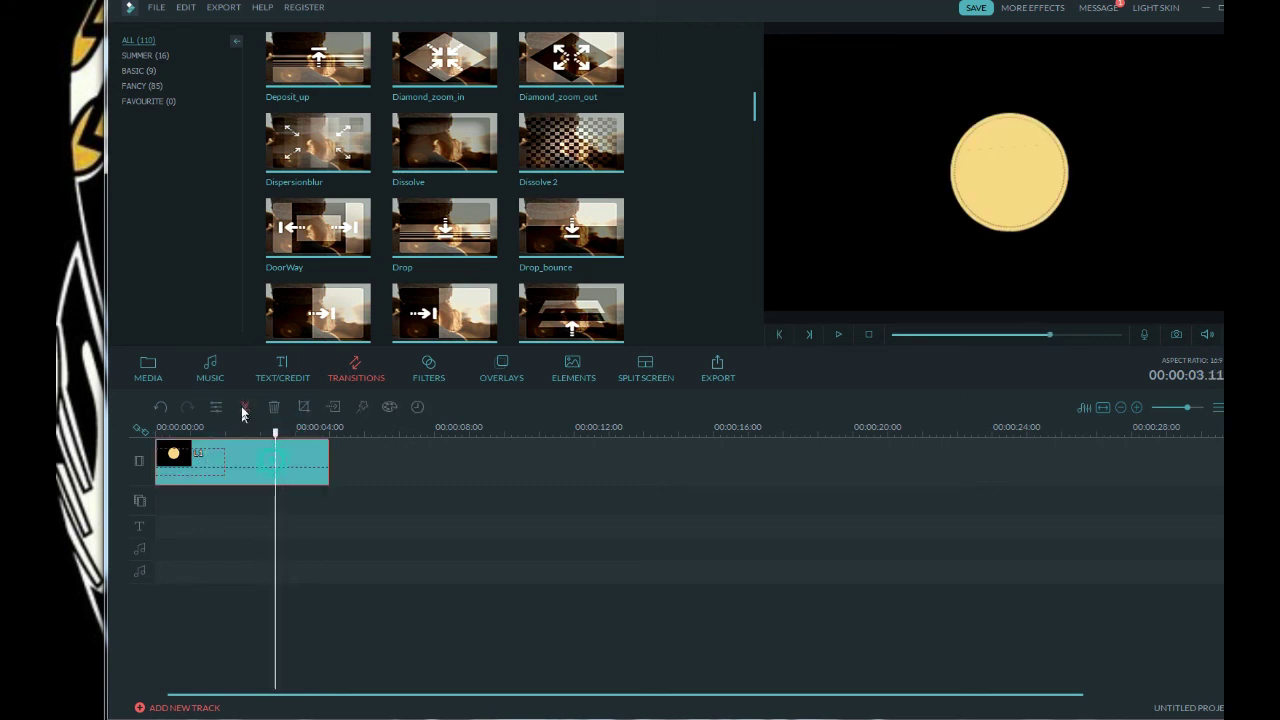
pyautogui.click(244, 406)
pyautogui.click(296, 457)
pyautogui.press('Delete')
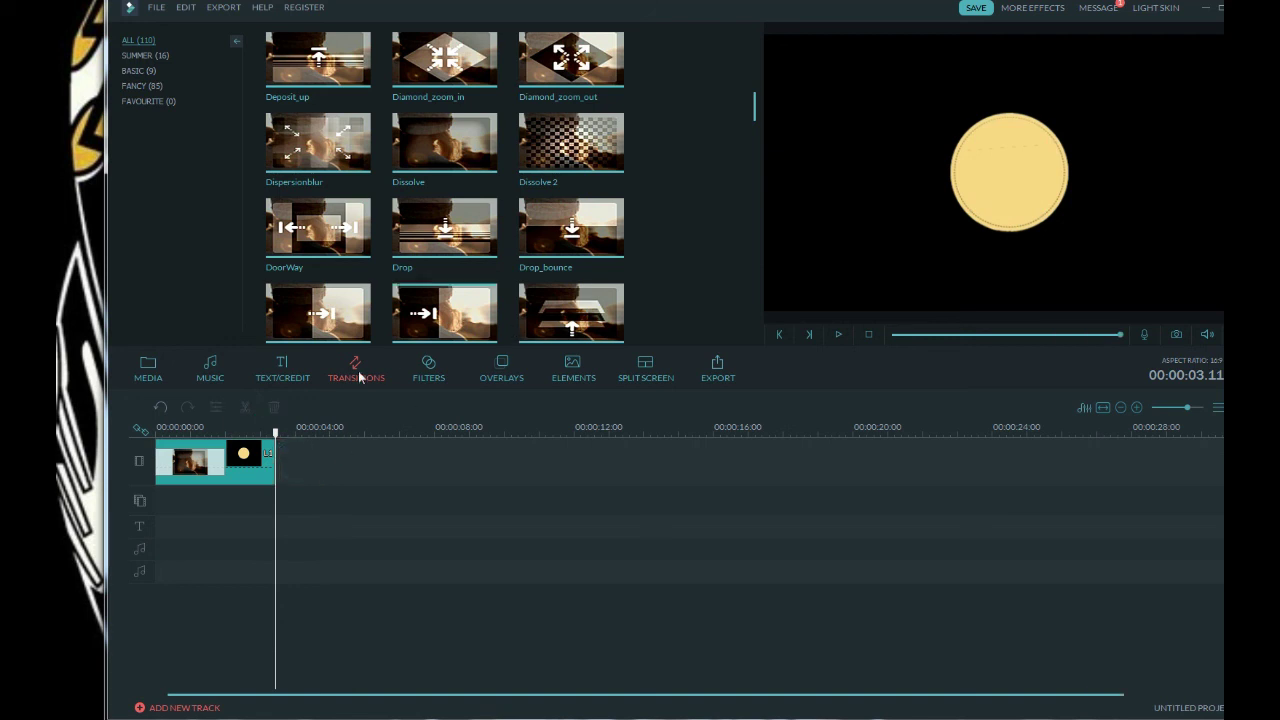
# - Export the sequence as an AVI video named 'Layer 1'
pyautogui.click(238, 12)
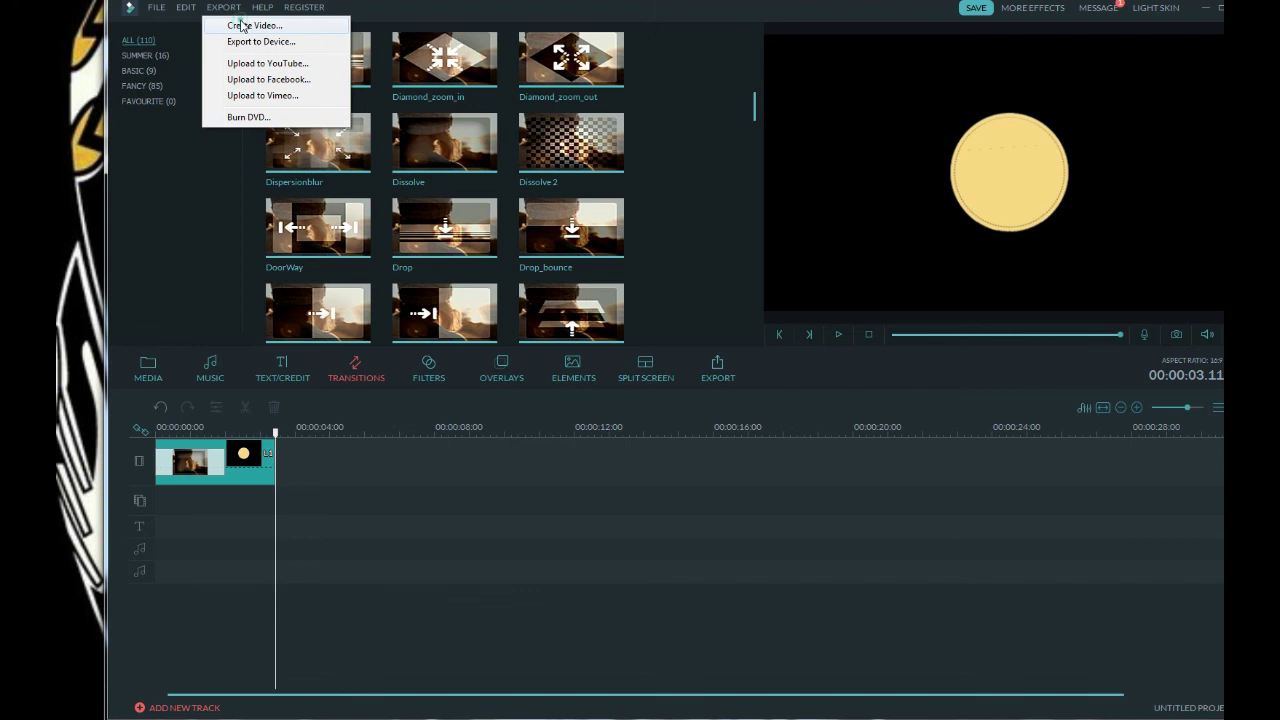
pyautogui.click(241, 25)
pyautogui.click(745, 212)
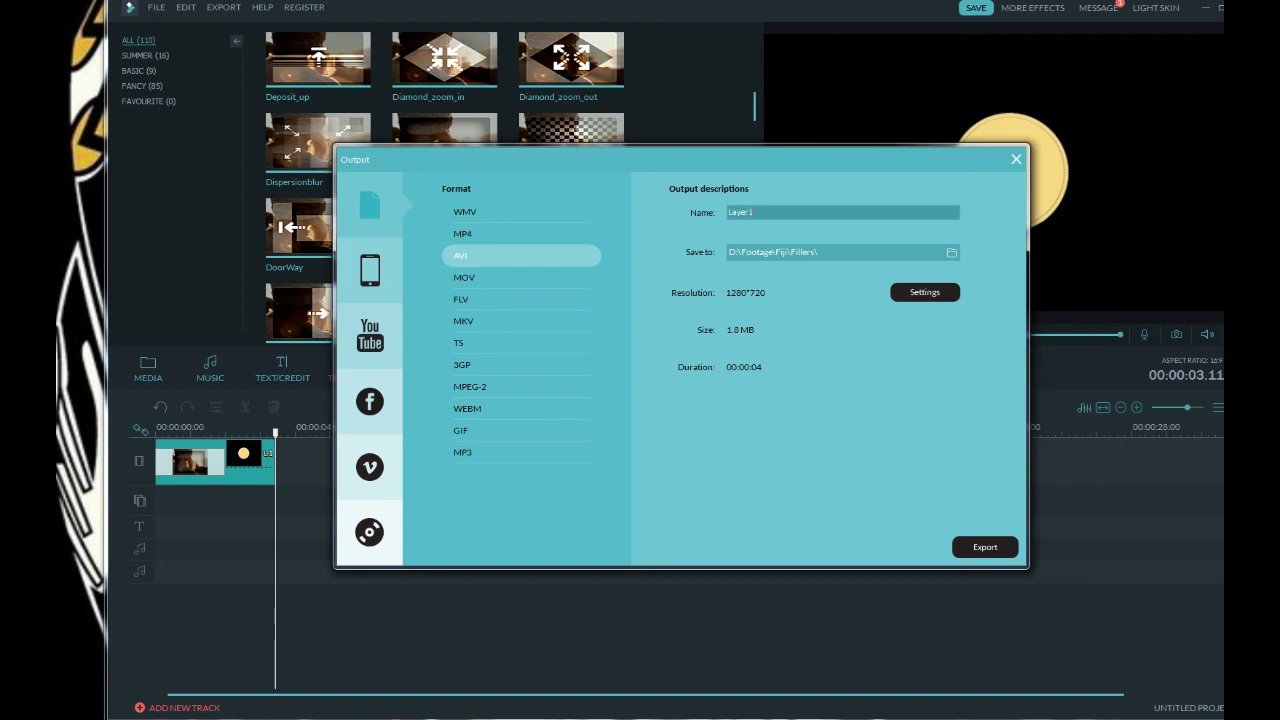
pyautogui.write('Layer 1')
pyautogui.click(972, 545)
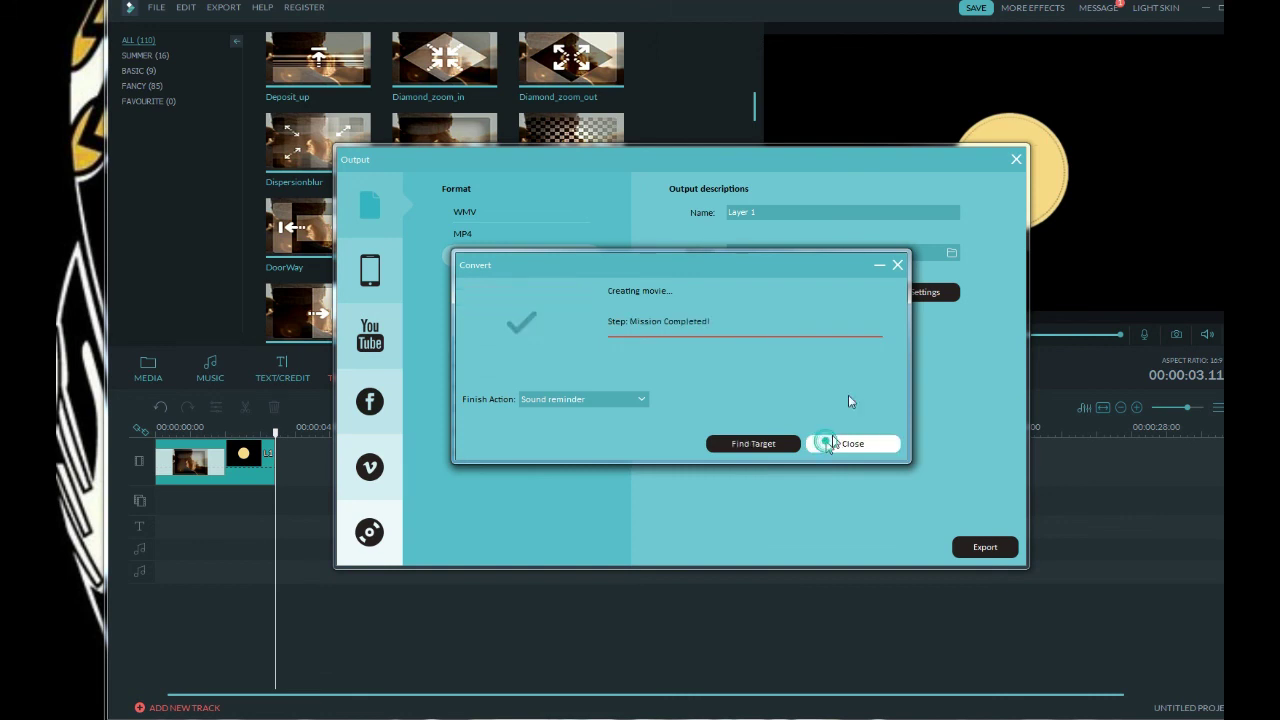
pyautogui.click(828, 445)
pyautogui.click(1016, 159)
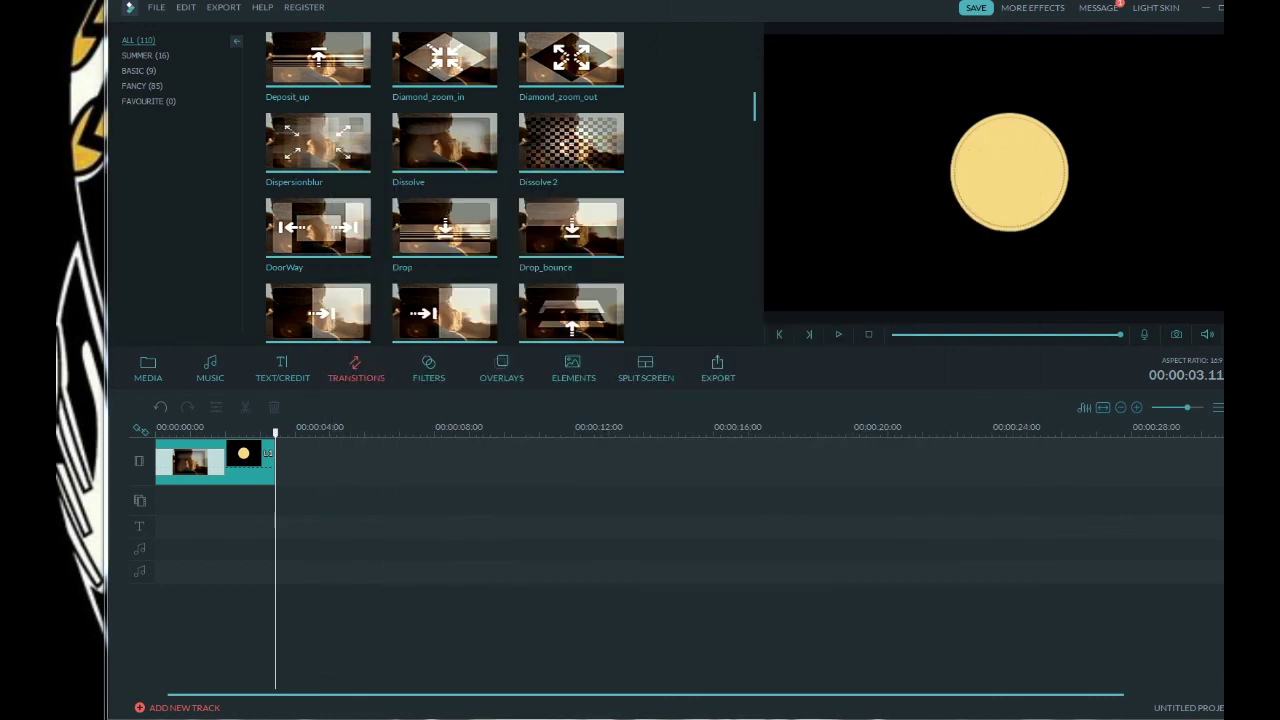
# - Import the exported Layer 1 AVI into My Album and play it back
pyautogui.click(148, 370)
pyautogui.moveTo(422, 322); pyautogui.dragTo(437, 314)
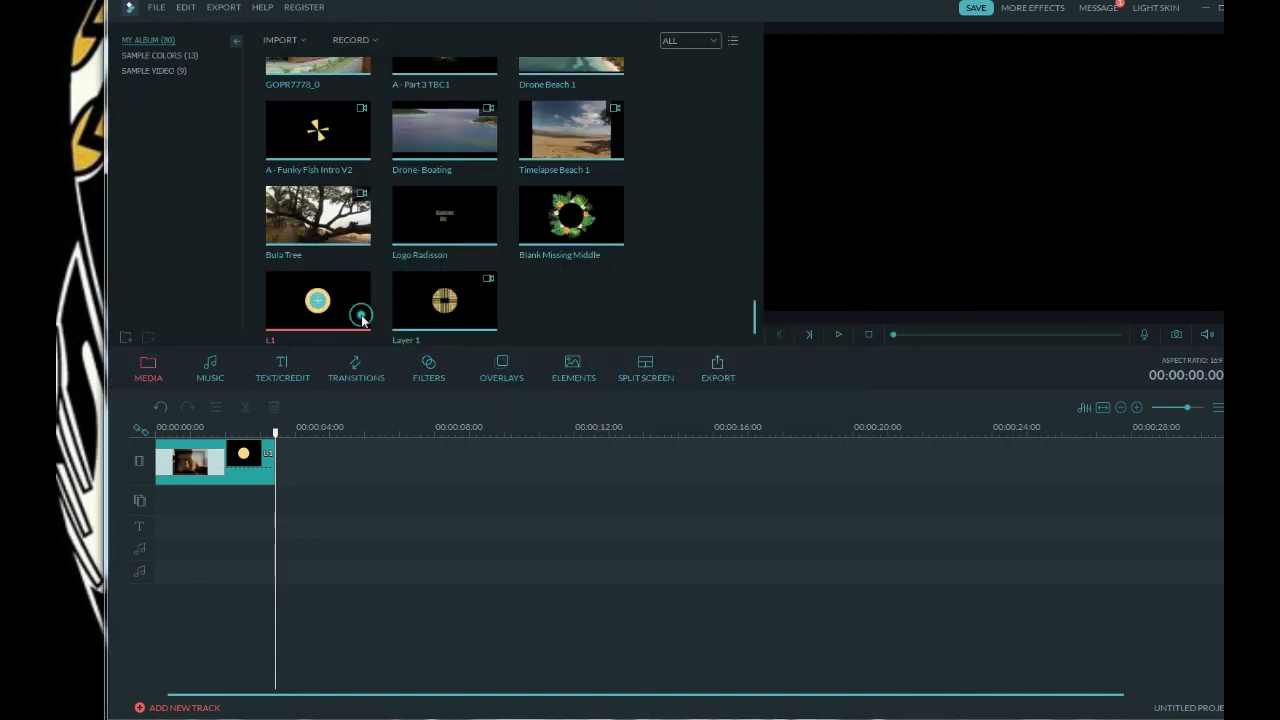
pyautogui.click(455, 318)
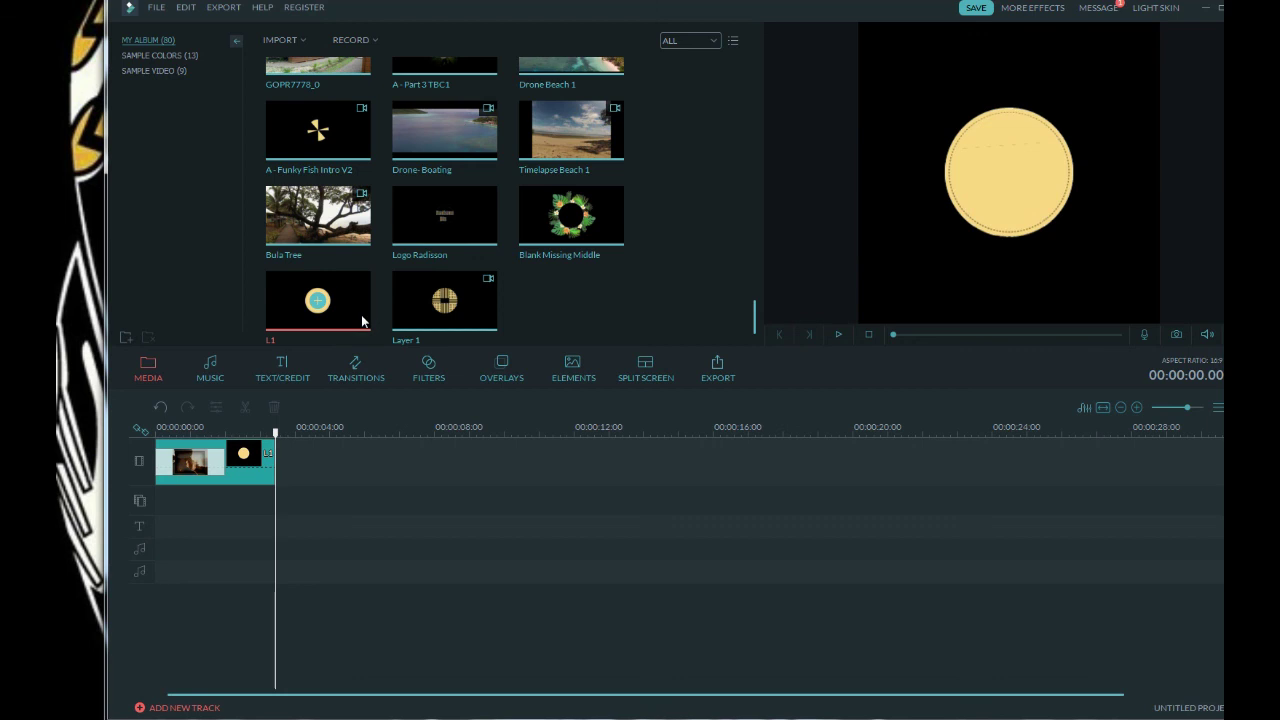
pyautogui.click(838, 334)
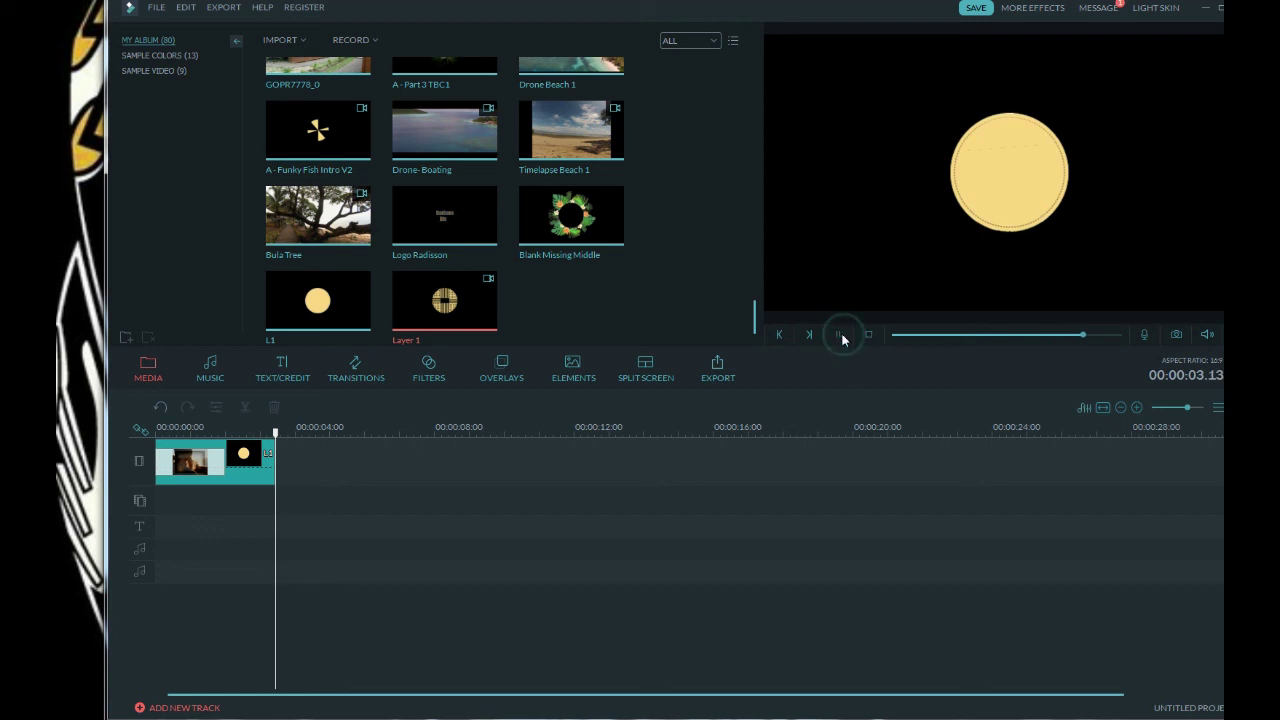
pyautogui.click(842, 334)
pyautogui.click(246, 465)
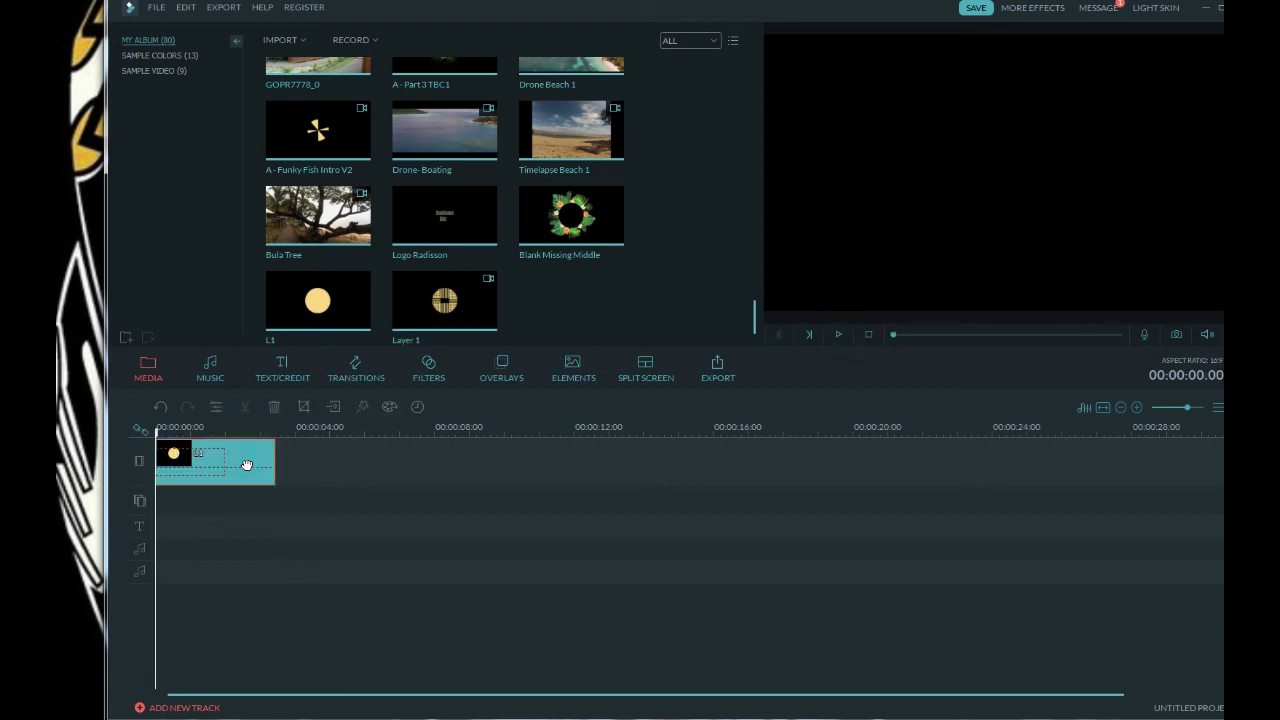
# - Delete the old L1 clip, then place Layer 1 and Blank Missing Middle on the first track
pyautogui.moveTo(246, 465); pyautogui.dragTo(400, 387)
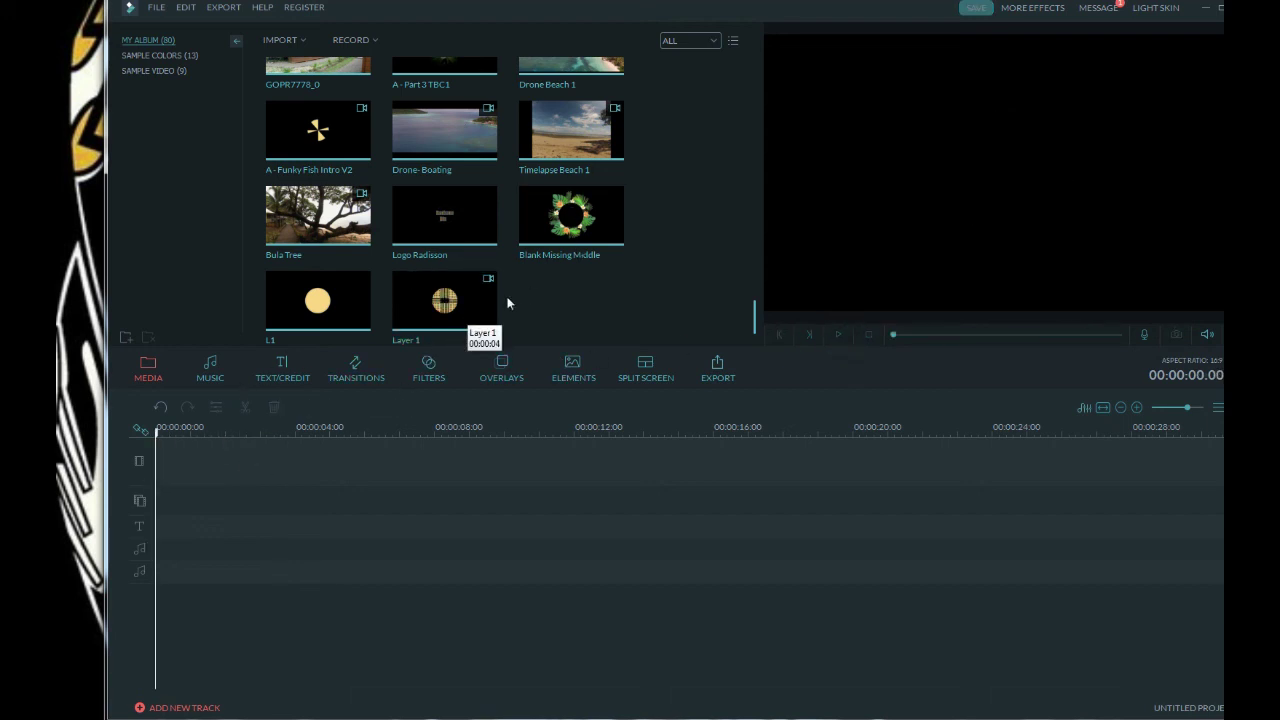
pyautogui.click(475, 315)
pyautogui.moveTo(301, 441); pyautogui.dragTo(240, 458)
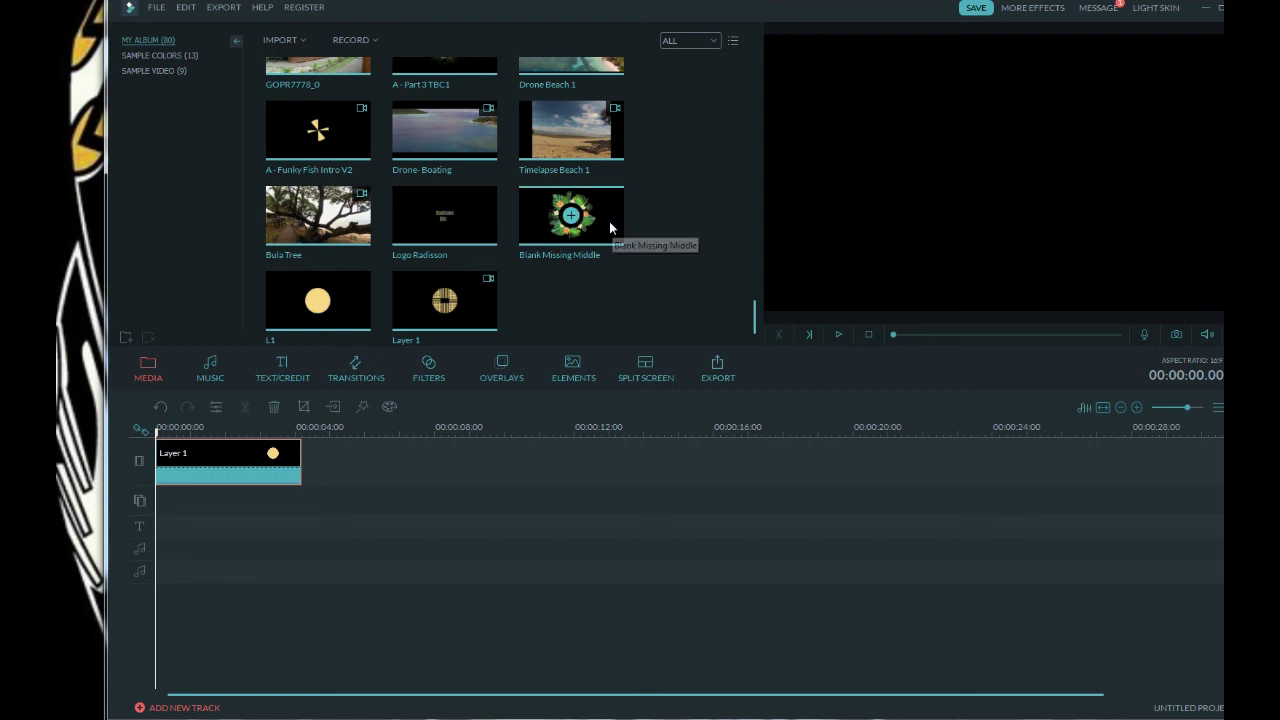
pyautogui.moveTo(609, 221); pyautogui.dragTo(372, 468)
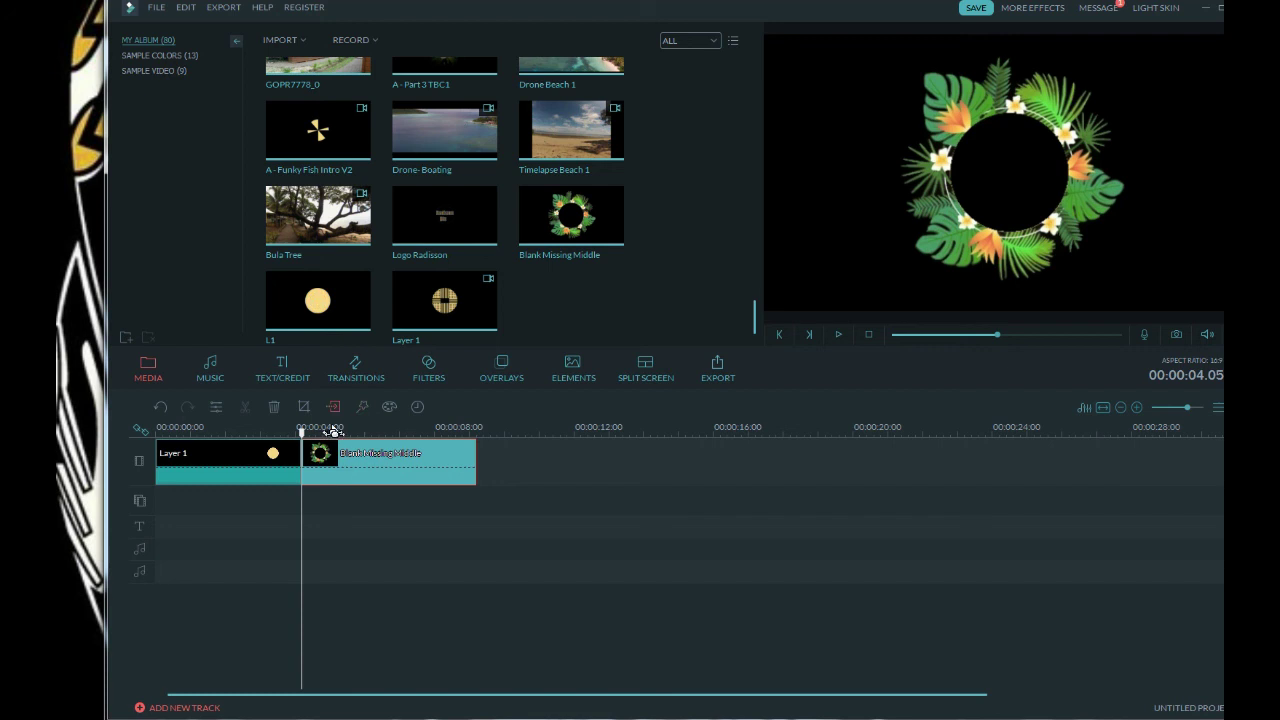
# - Insert the Catching Waves 3 transition between Layer 1 and Blank Missing Middle
pyautogui.click(355, 370)
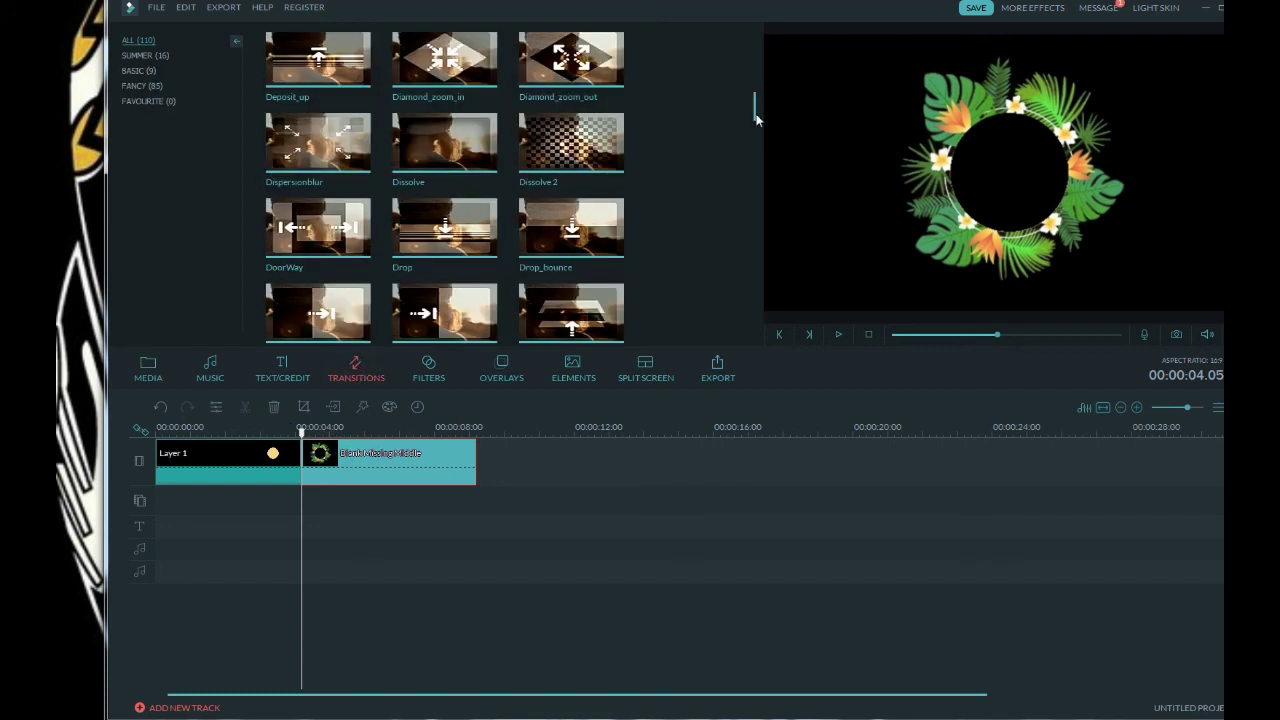
pyautogui.moveTo(756, 118); pyautogui.dragTo(737, 272)
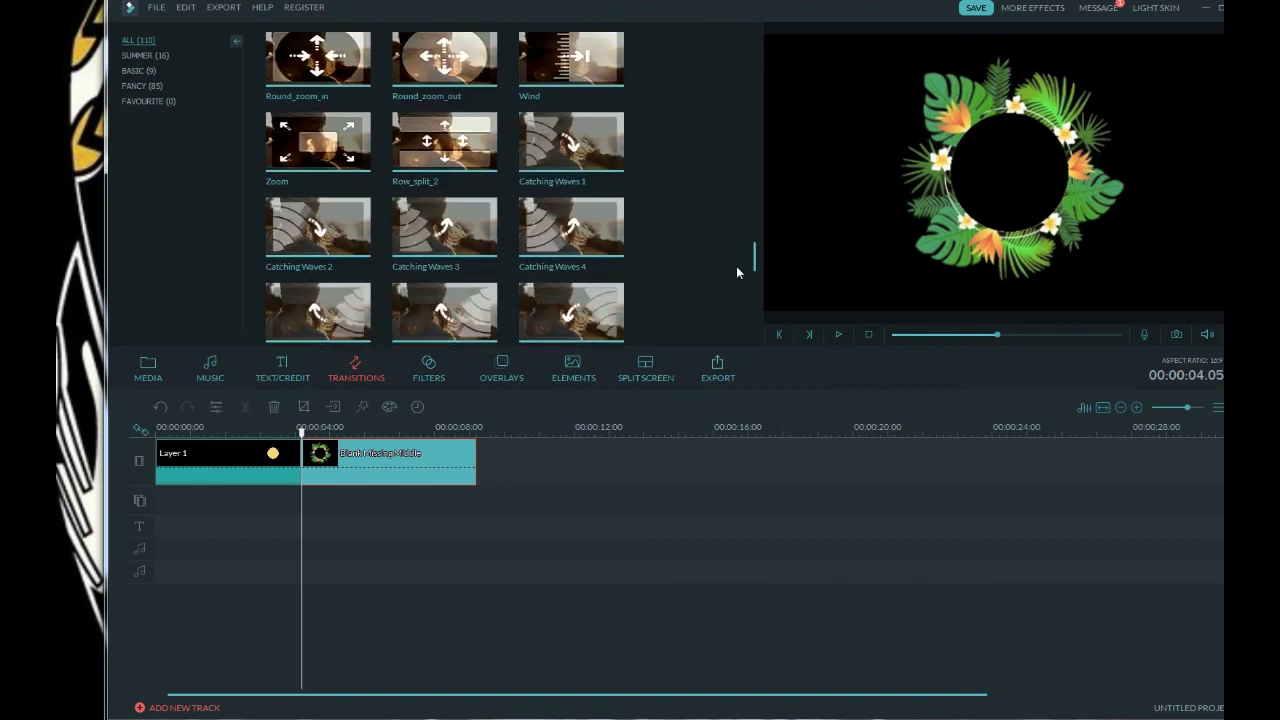
pyautogui.scroll(-3, 736, 271)
pyautogui.moveTo(445, 86); pyautogui.dragTo(166, 432)
# - Play the sequence to check the transition, then scrub back to review it
pyautogui.click(839, 337)
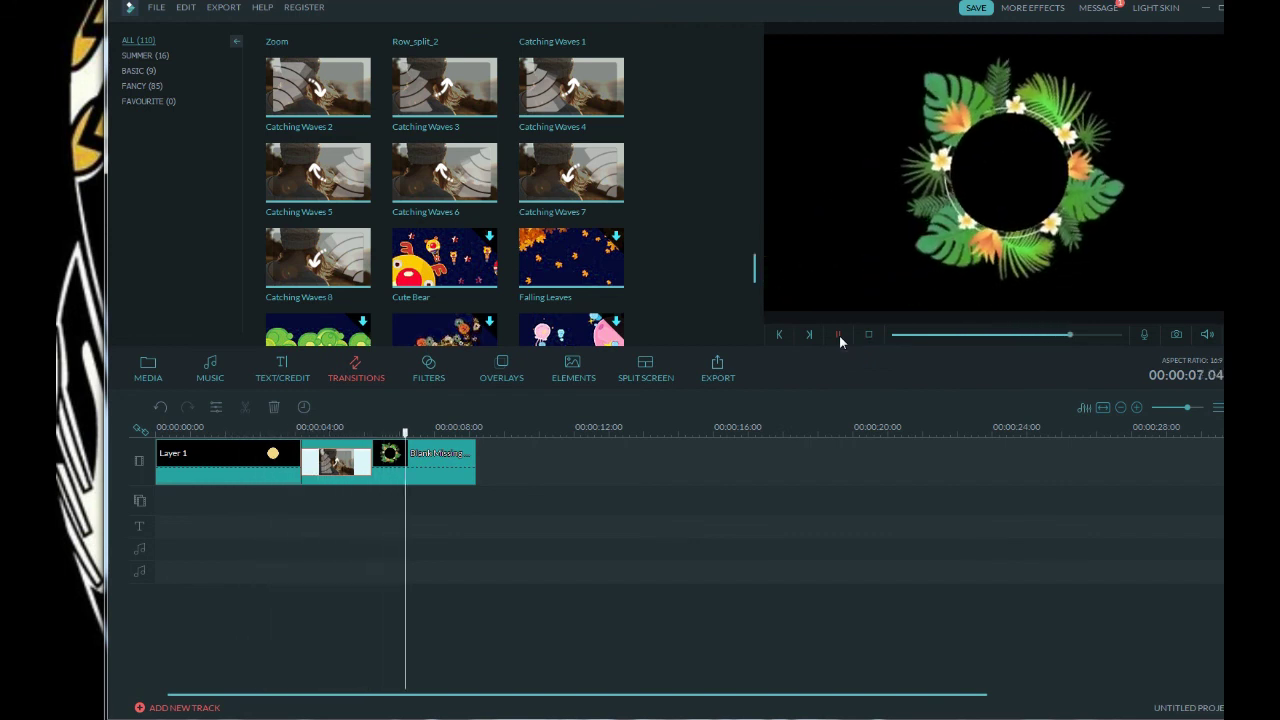
pyautogui.click(839, 337)
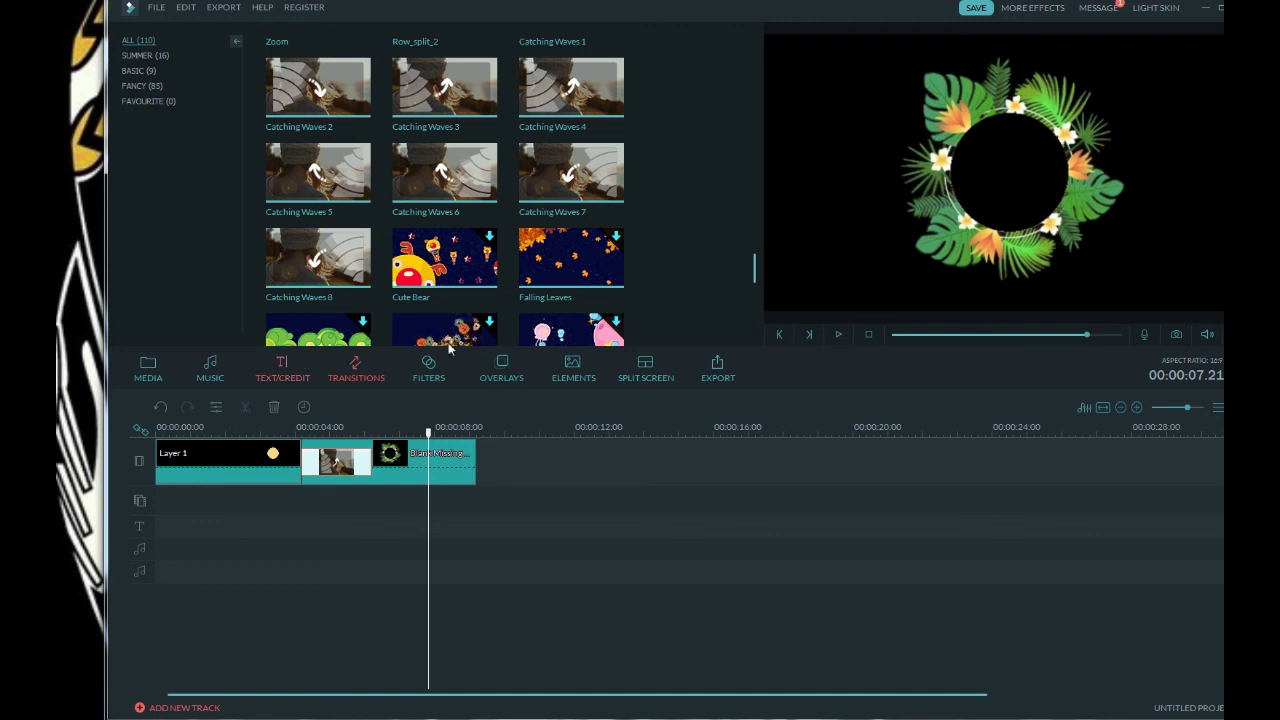
pyautogui.moveTo(1088, 334); pyautogui.dragTo(1013, 334)
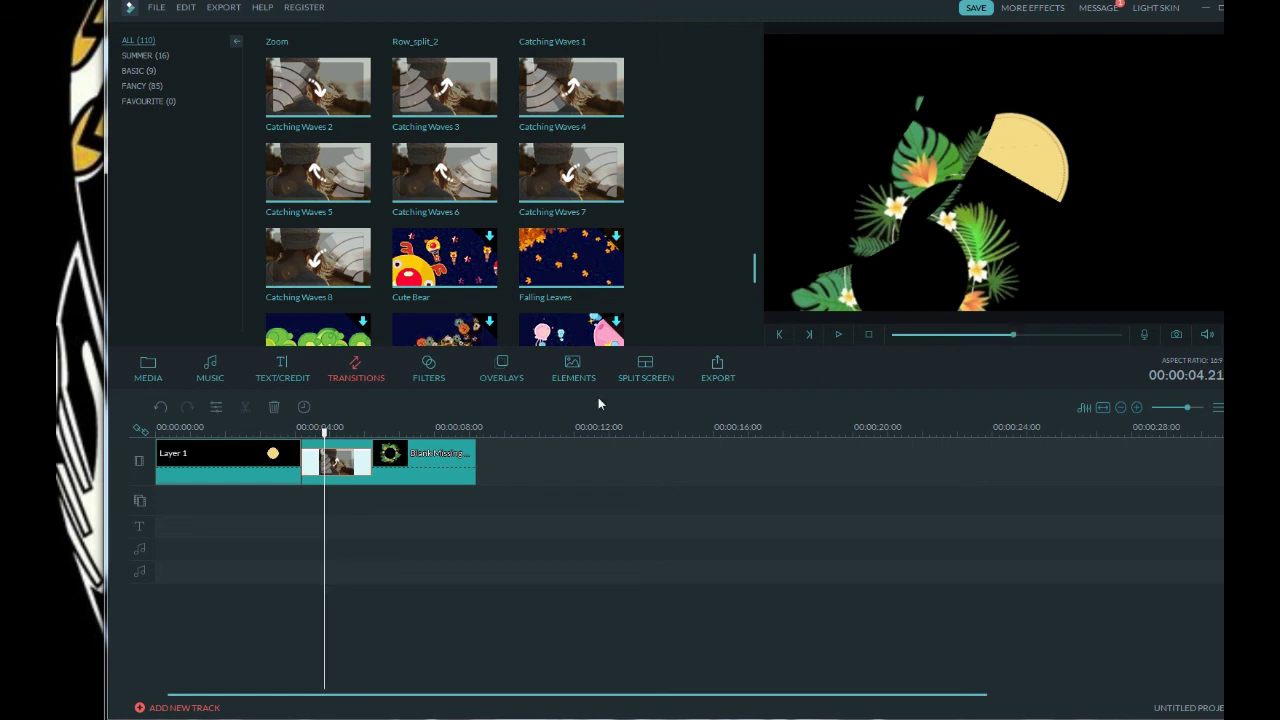
pyautogui.click(147, 370)
pyautogui.click(350, 304)
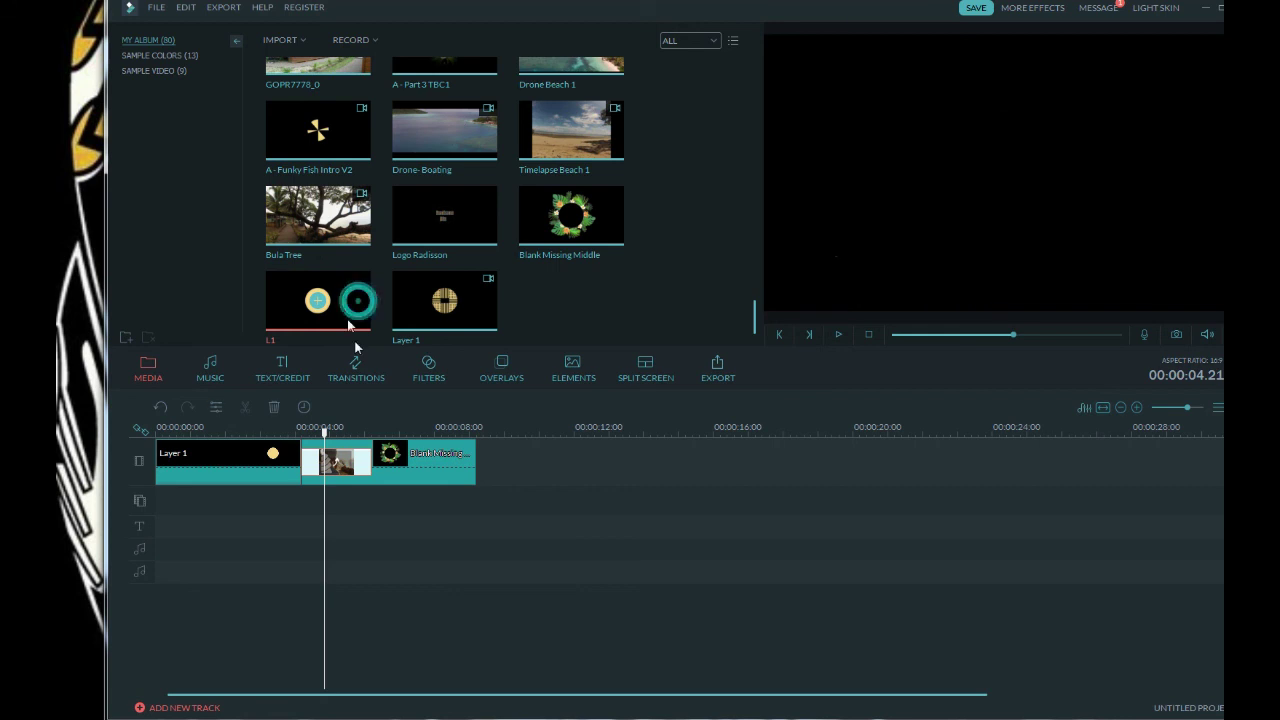
pyautogui.moveTo(347, 304); pyautogui.dragTo(305, 505)
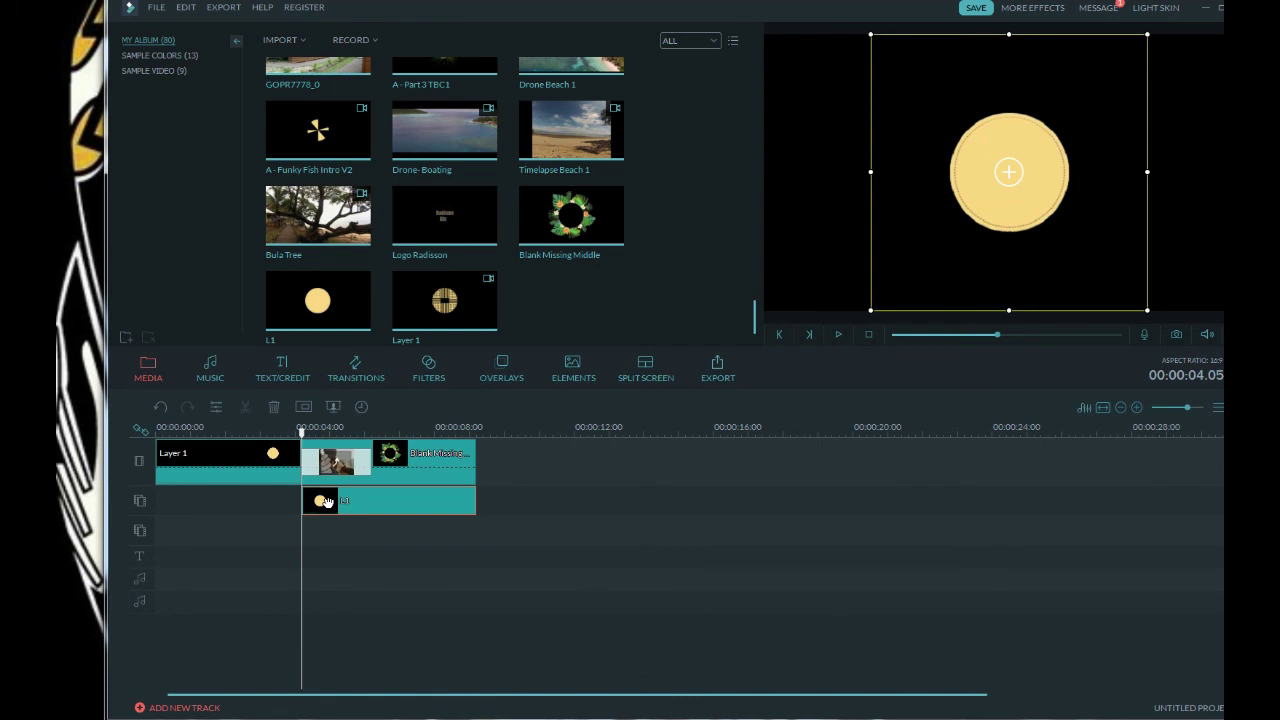
pyautogui.rightClick(325, 502)
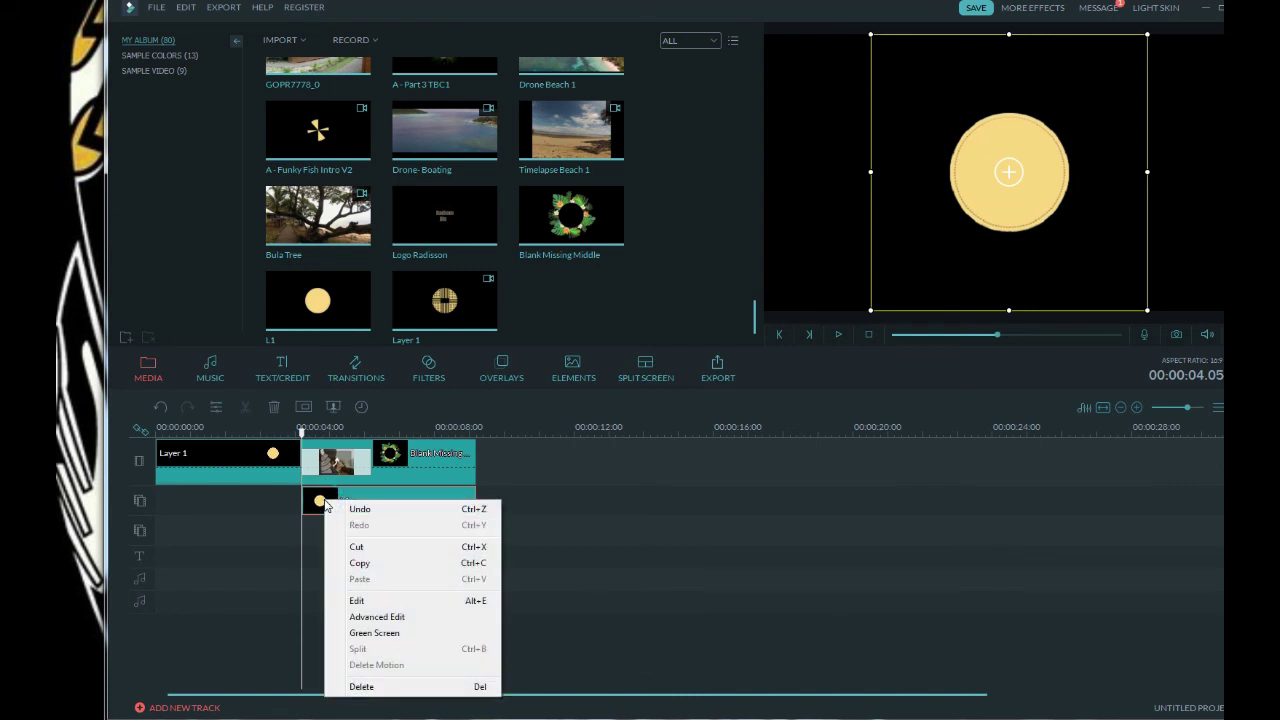
pyautogui.moveTo(302, 440); pyautogui.dragTo(346, 434)
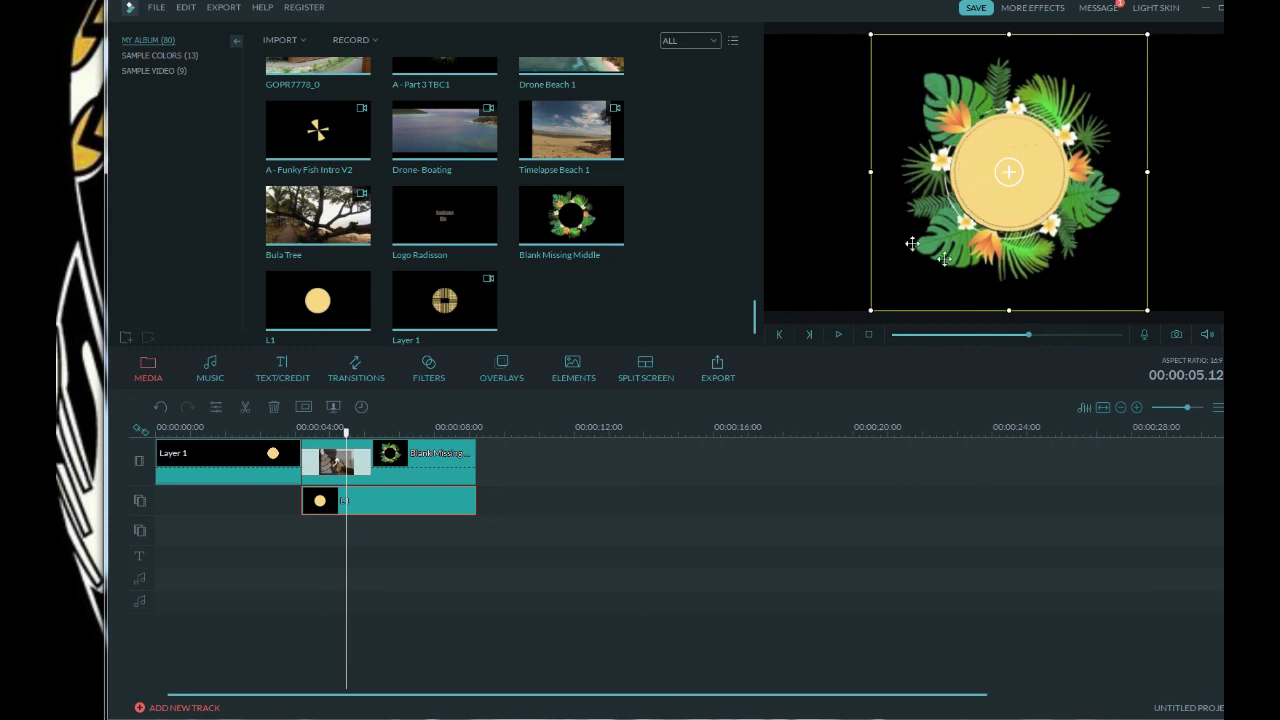
pyautogui.rightClick(388, 504)
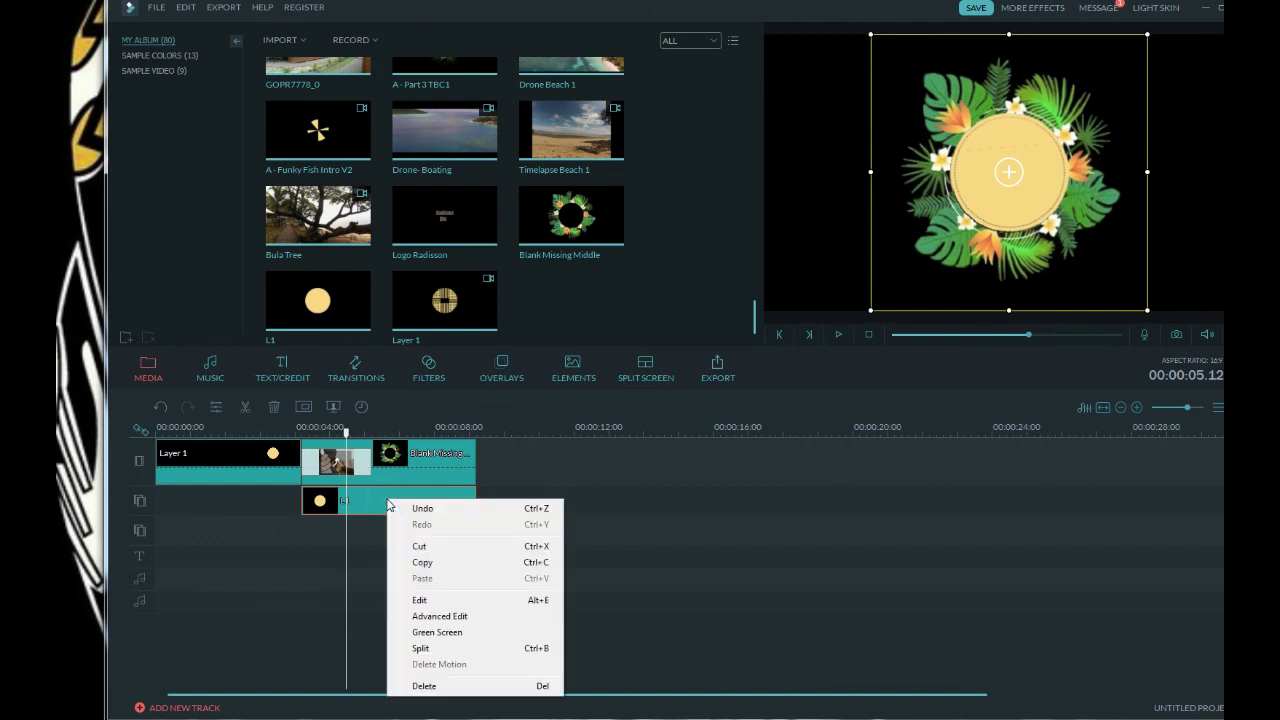
pyautogui.click(476, 632)
pyautogui.click(421, 219)
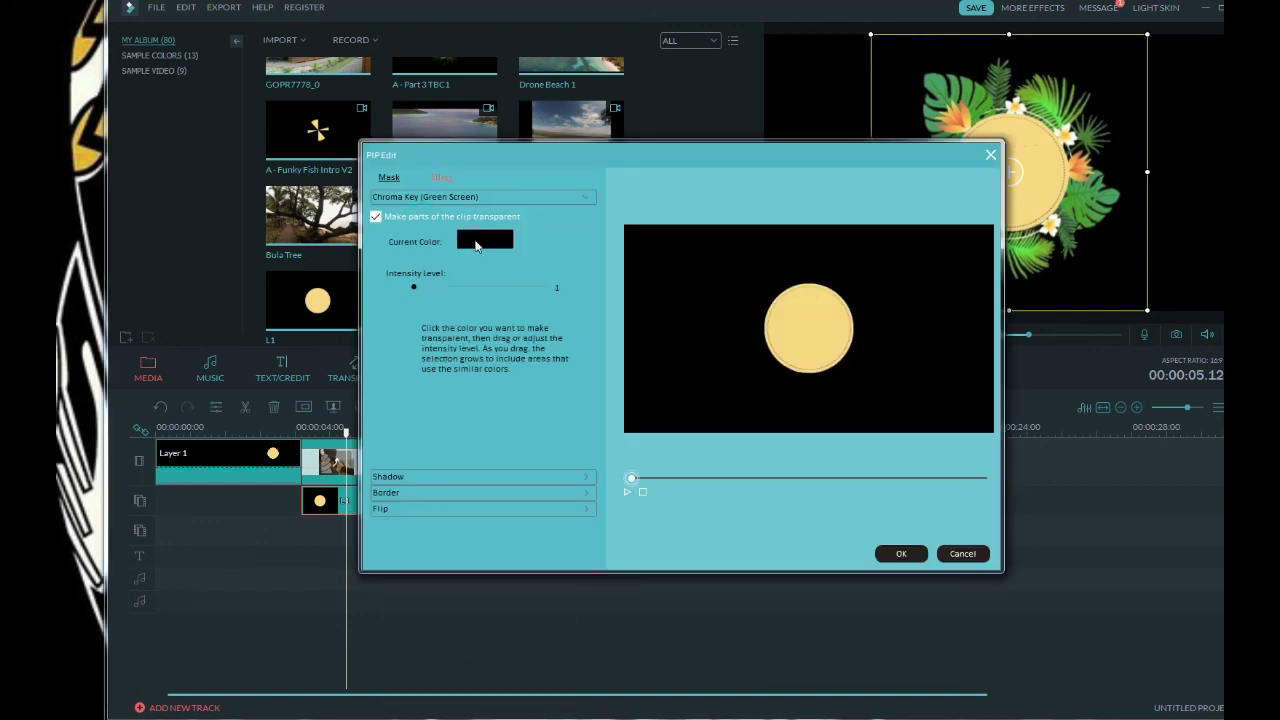
pyautogui.click(960, 554)
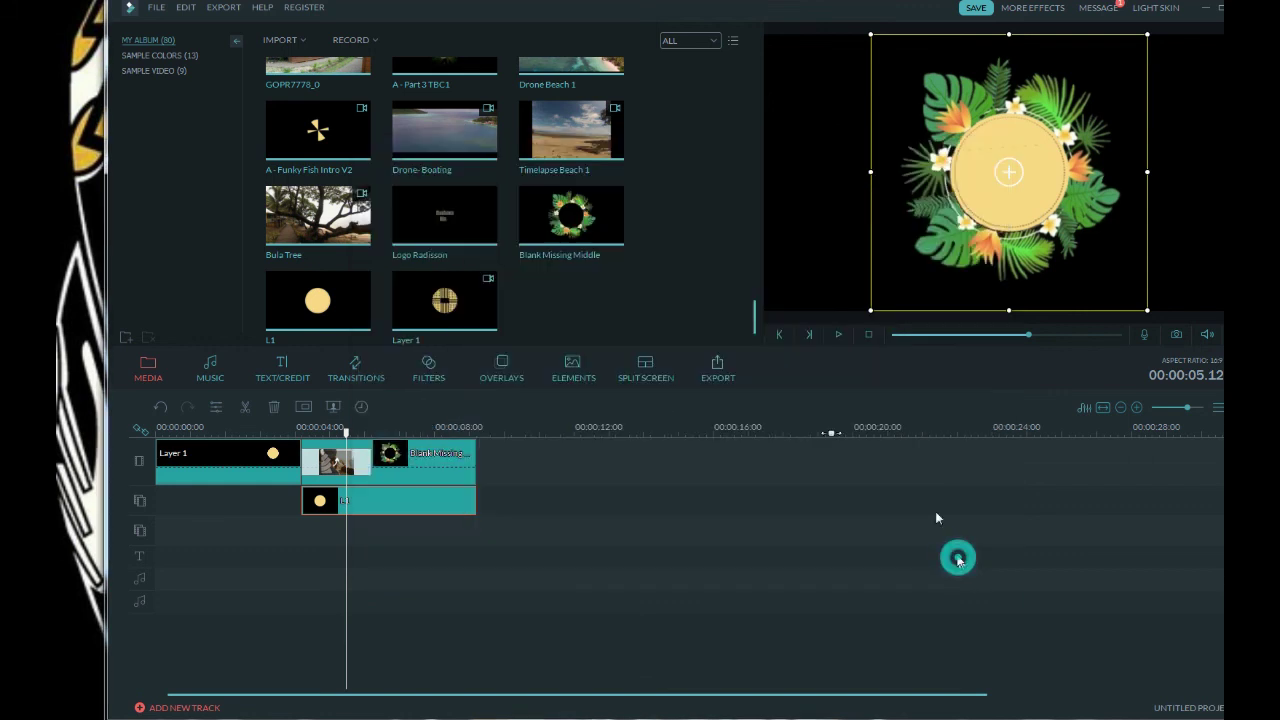
pyautogui.moveTo(346, 432); pyautogui.dragTo(377, 452)
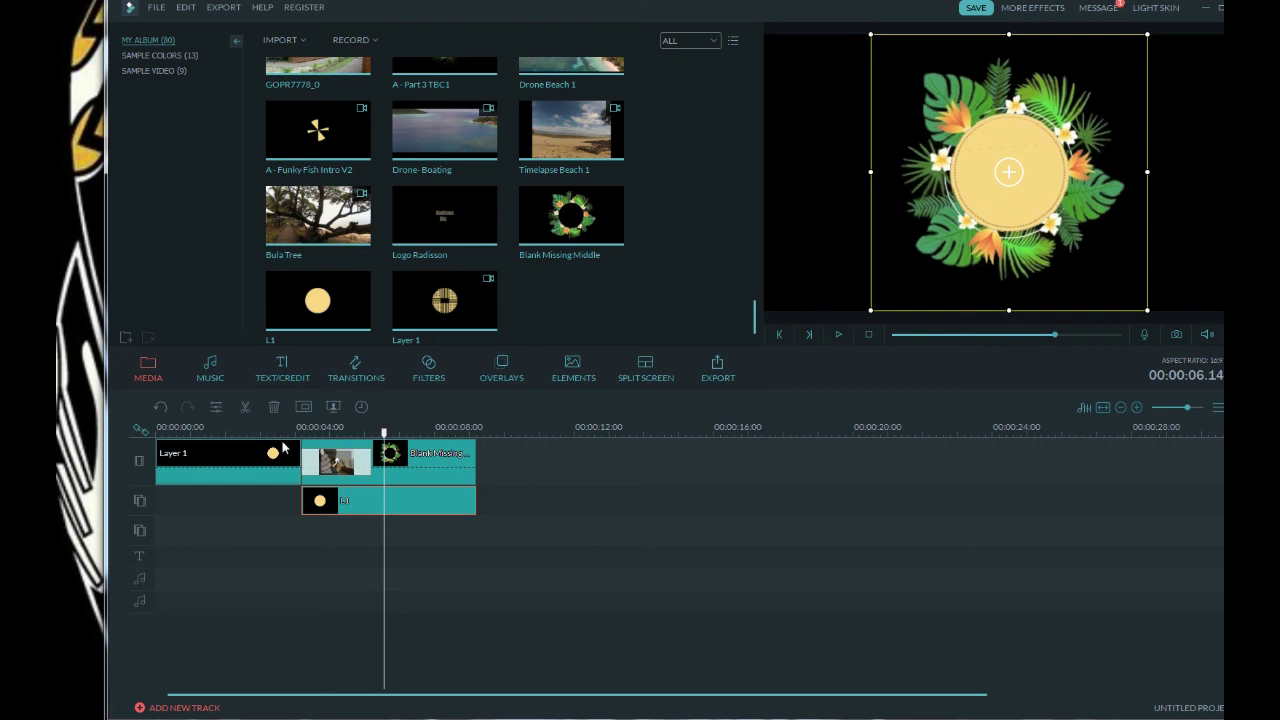
# - Trim Layer 1 to just under 2 seconds and slide the L1 overlay left to align
pyautogui.moveTo(266, 432); pyautogui.dragTo(226, 446)
pyautogui.click(250, 451)
pyautogui.click(245, 407)
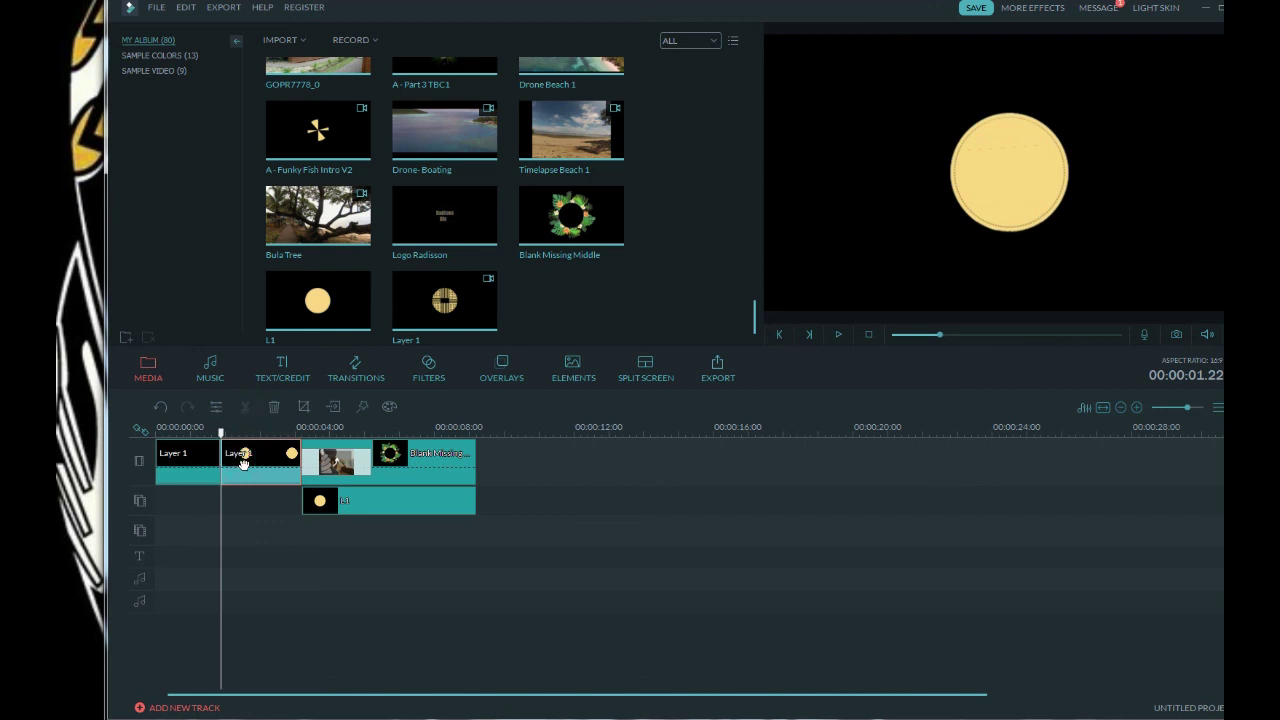
pyautogui.press('Delete')
pyautogui.moveTo(320, 498); pyautogui.dragTo(251, 491)
pyautogui.moveTo(222, 432); pyautogui.dragTo(398, 452)
# - Export the timeline as an AVI named 'Blank Animation for Logo' and close the conversion window
pyautogui.click(398, 452)
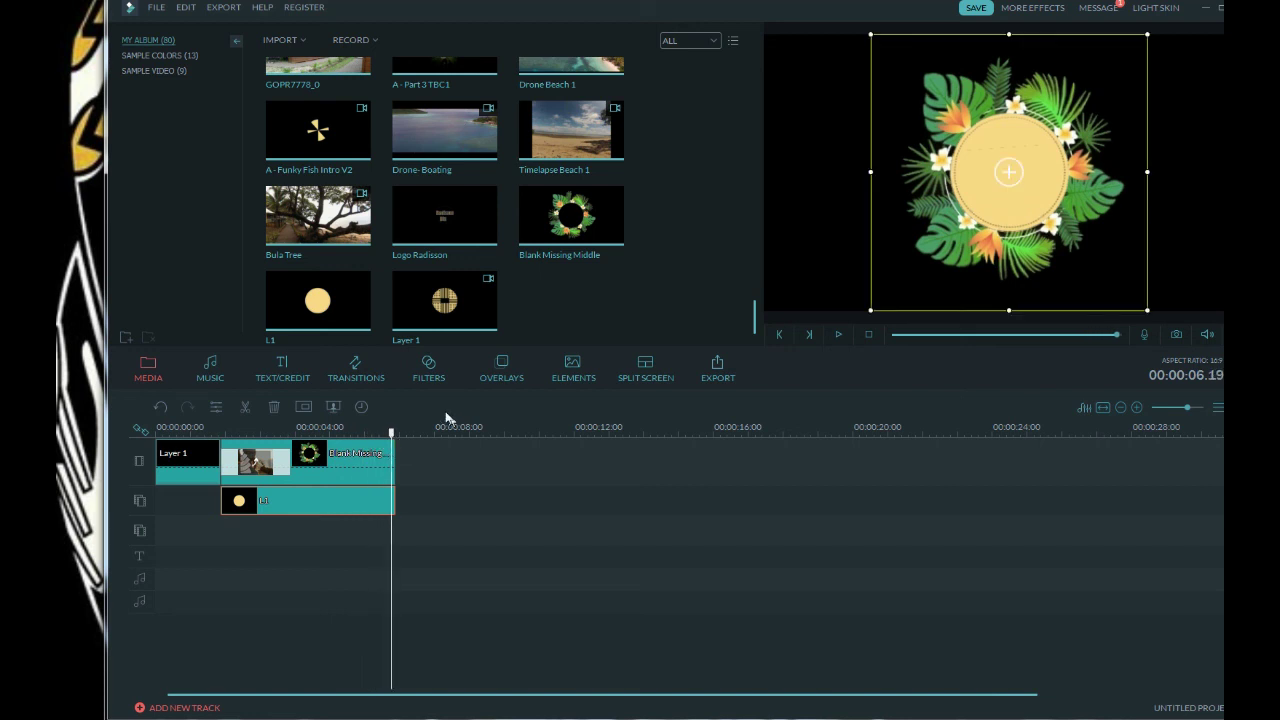
pyautogui.click(223, 7)
pyautogui.click(243, 26)
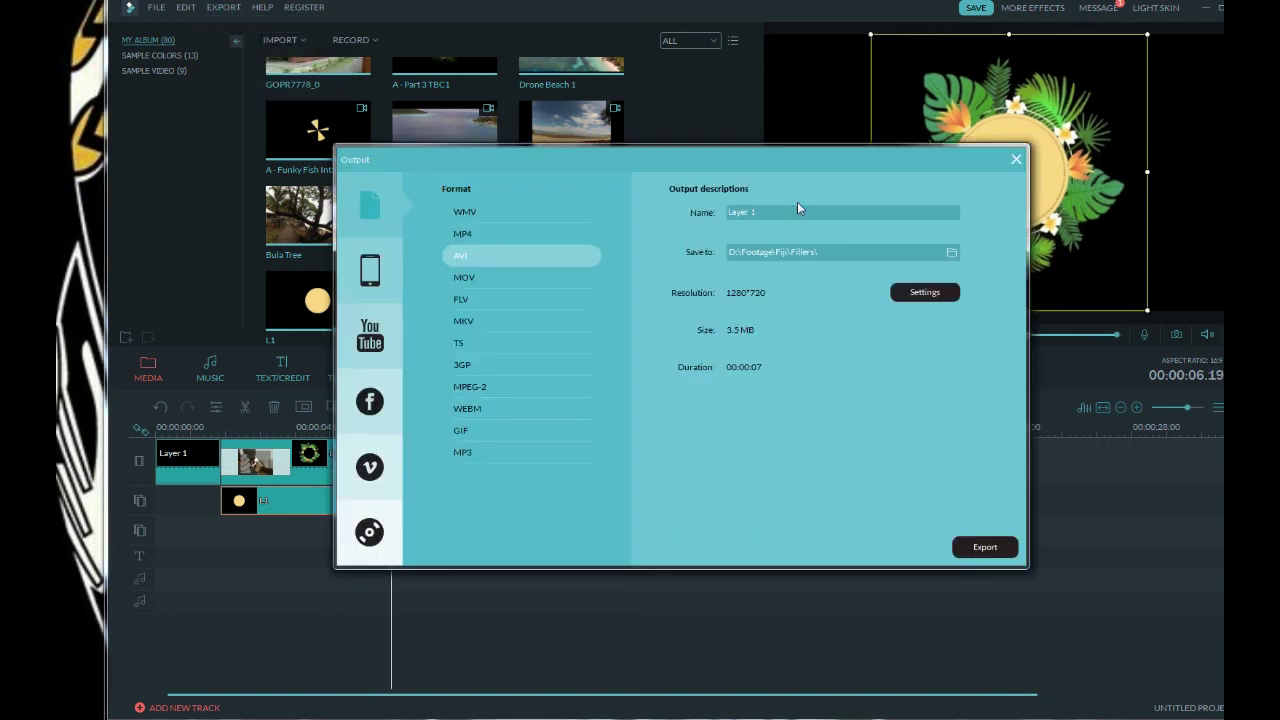
pyautogui.moveTo(797, 211); pyautogui.dragTo(727, 213)
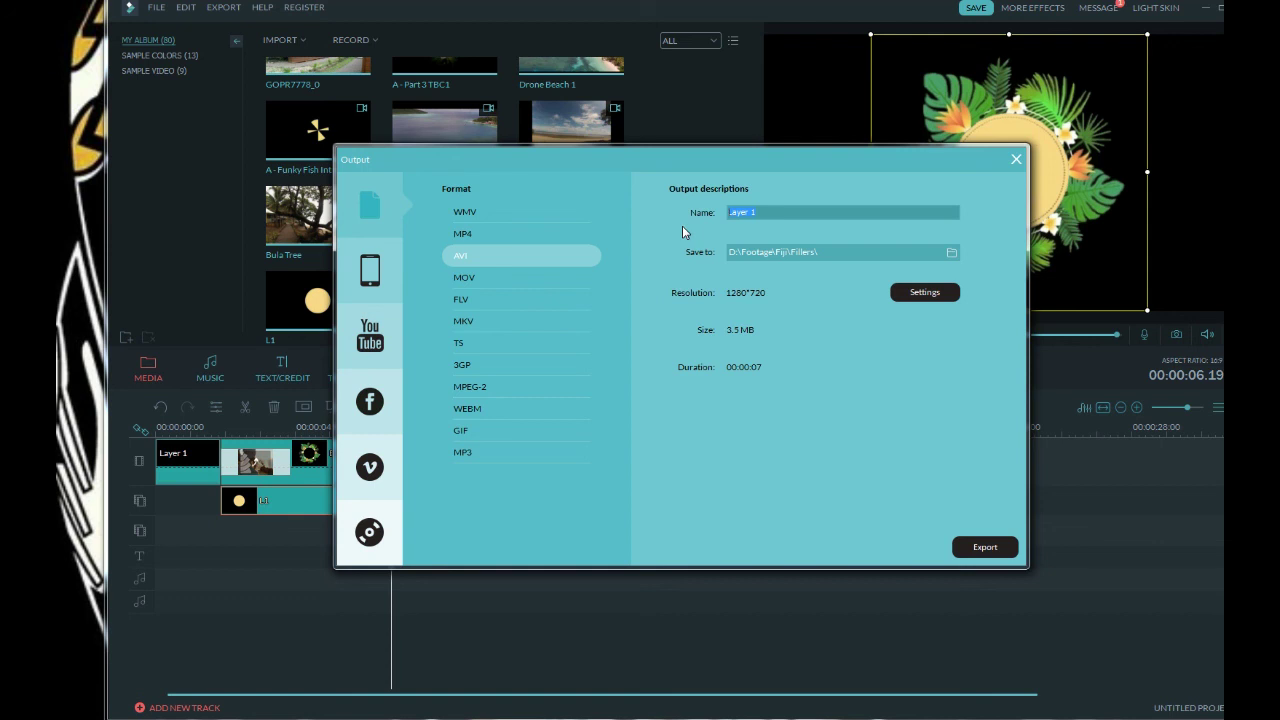
pyautogui.write('Blank Animation for Logo')
pyautogui.click(985, 547)
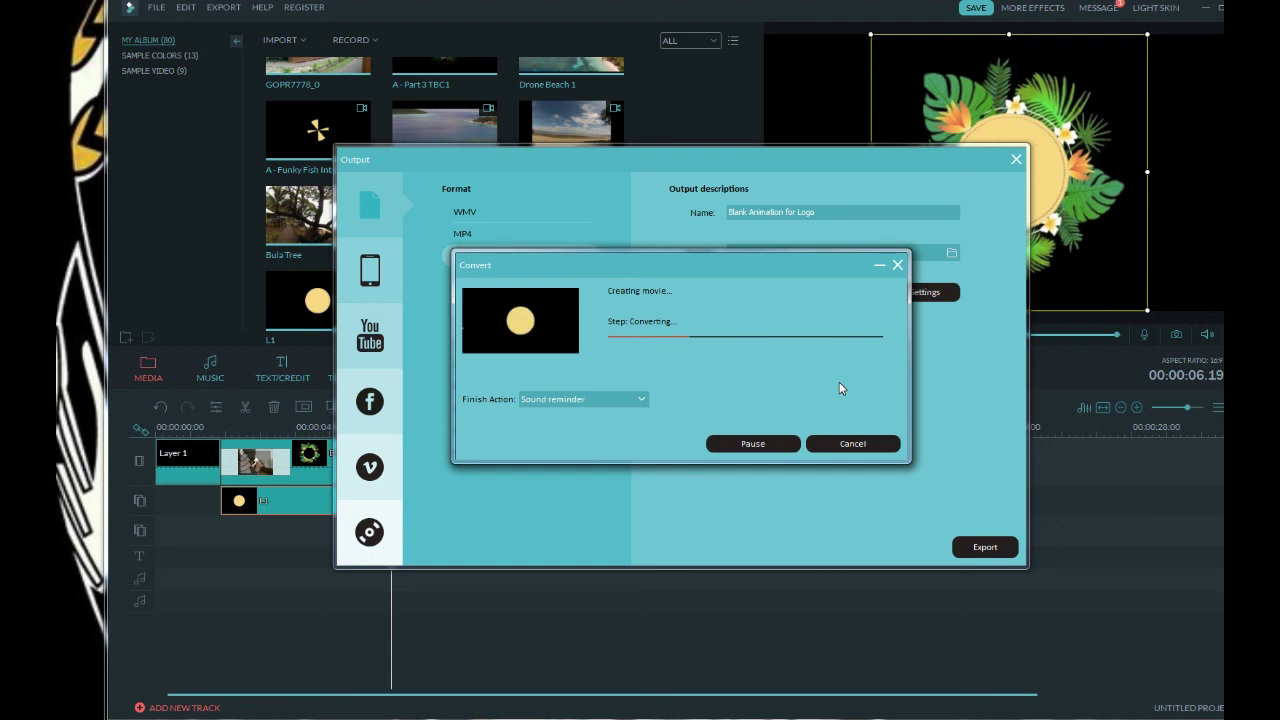
pyautogui.click(898, 265)
# - Close the export window and import the exported animation into the media library
pyautogui.click(1016, 159)
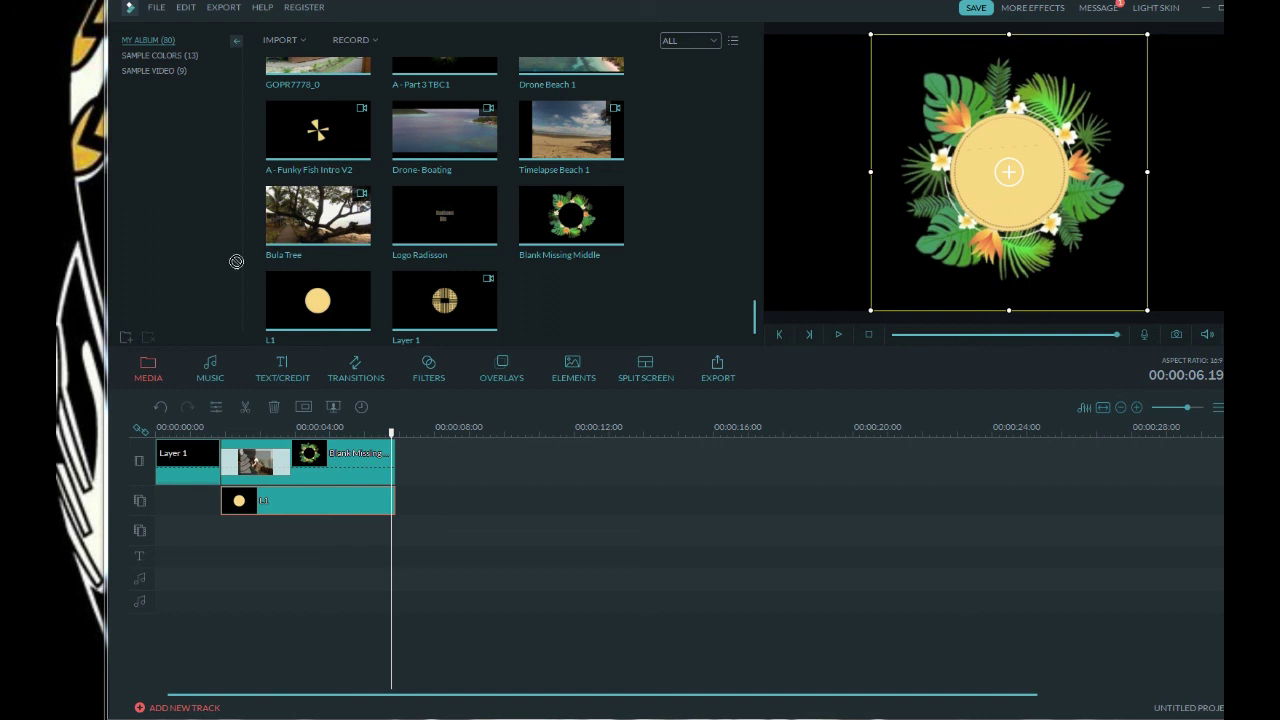
pyautogui.moveTo(407, 265); pyautogui.dragTo(580, 303)
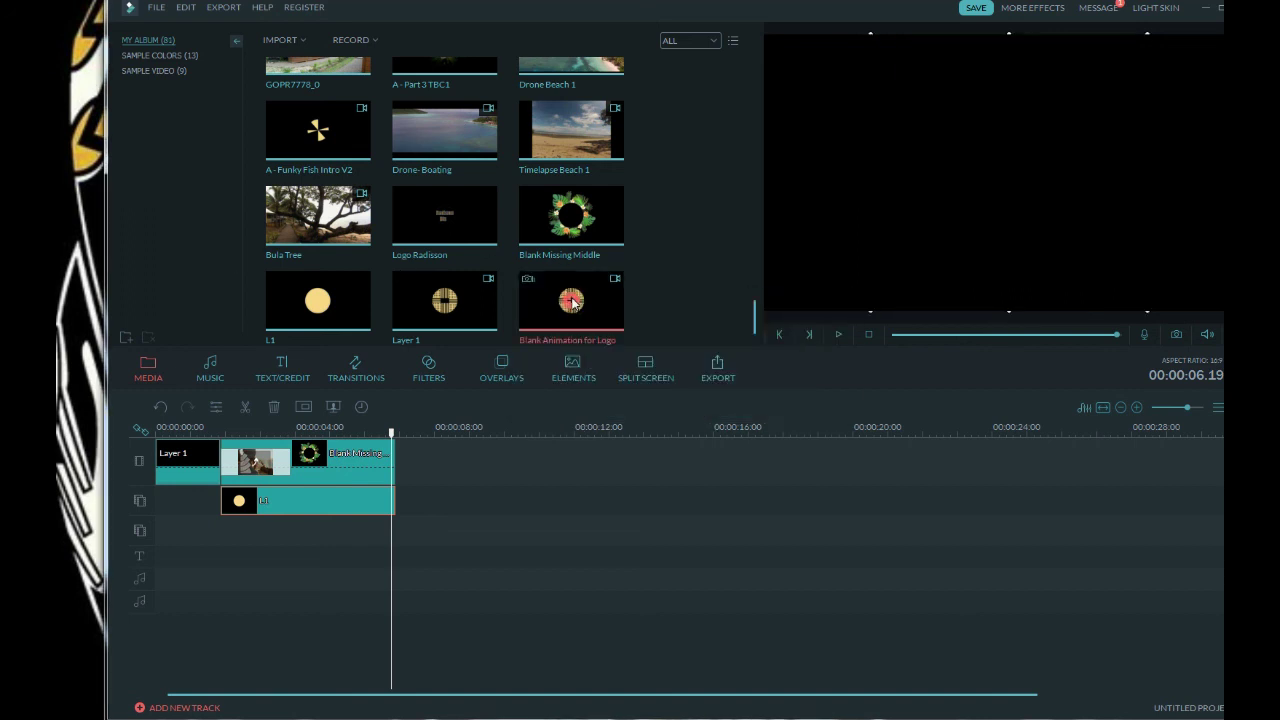
pyautogui.click(466, 250)
# - Delete the Blank Missing Middle, L1 and Layer 1 clips and place Logo Radisson on the timeline
pyautogui.click(358, 455)
pyautogui.press('Delete')
pyautogui.click(290, 505)
pyautogui.press('Delete')
pyautogui.click(196, 460)
pyautogui.press('Delete')
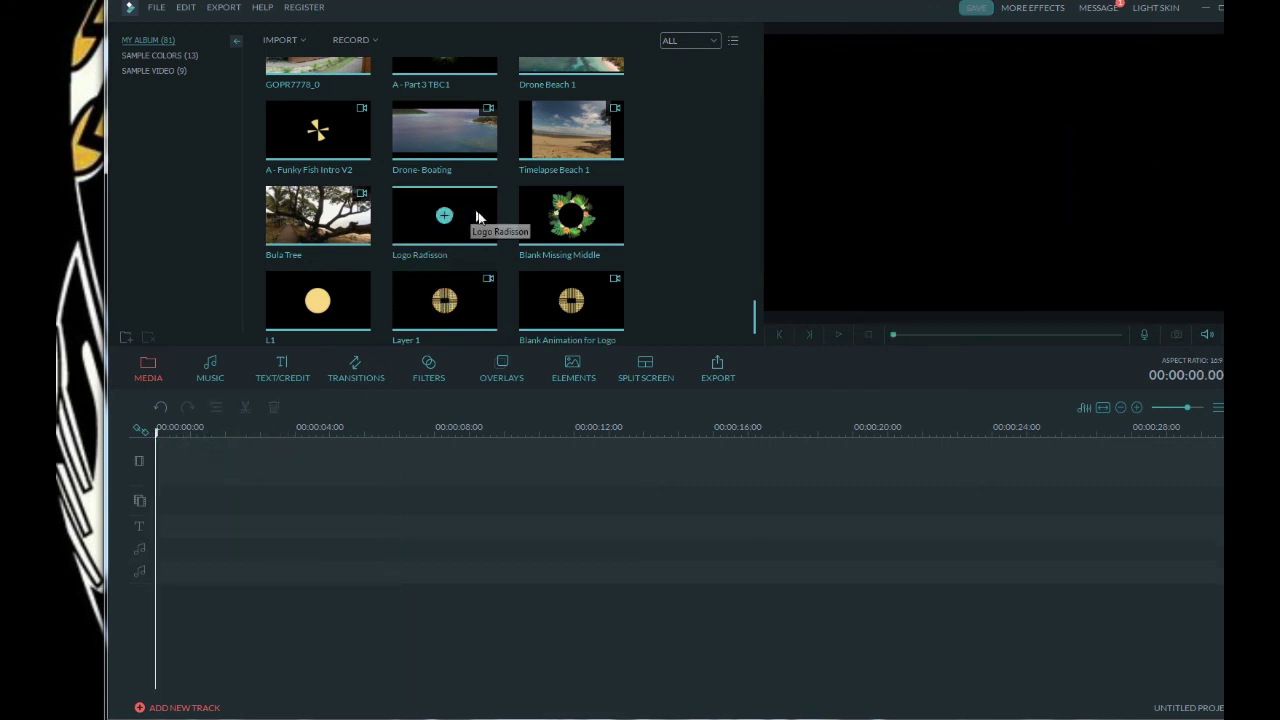
pyautogui.moveTo(466, 223); pyautogui.dragTo(262, 465)
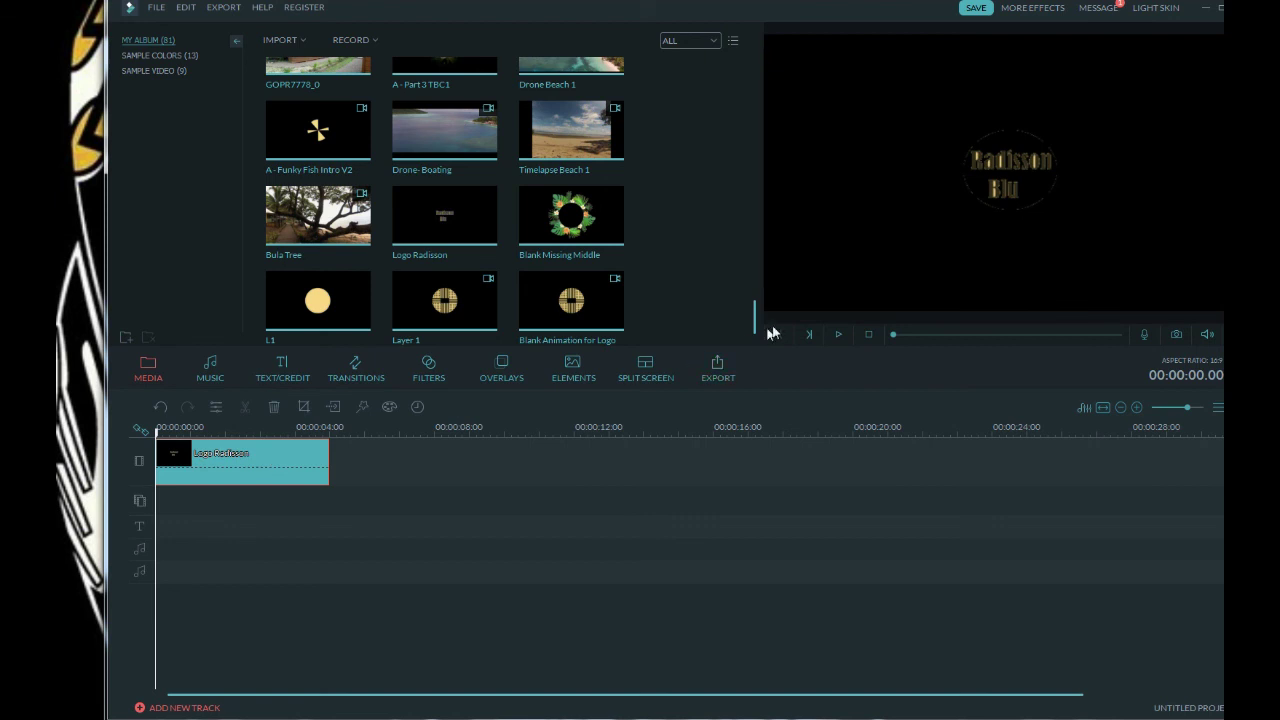
pyautogui.moveTo(896, 340)
pyautogui.mouseDown()
pyautogui.moveTo(995, 340)
pyautogui.moveTo(882, 344)
pyautogui.mouseUp()
# - Try the Cube transition on the Logo Radisson clip, then remove it
pyautogui.click(283, 373)
pyautogui.click(335, 378)
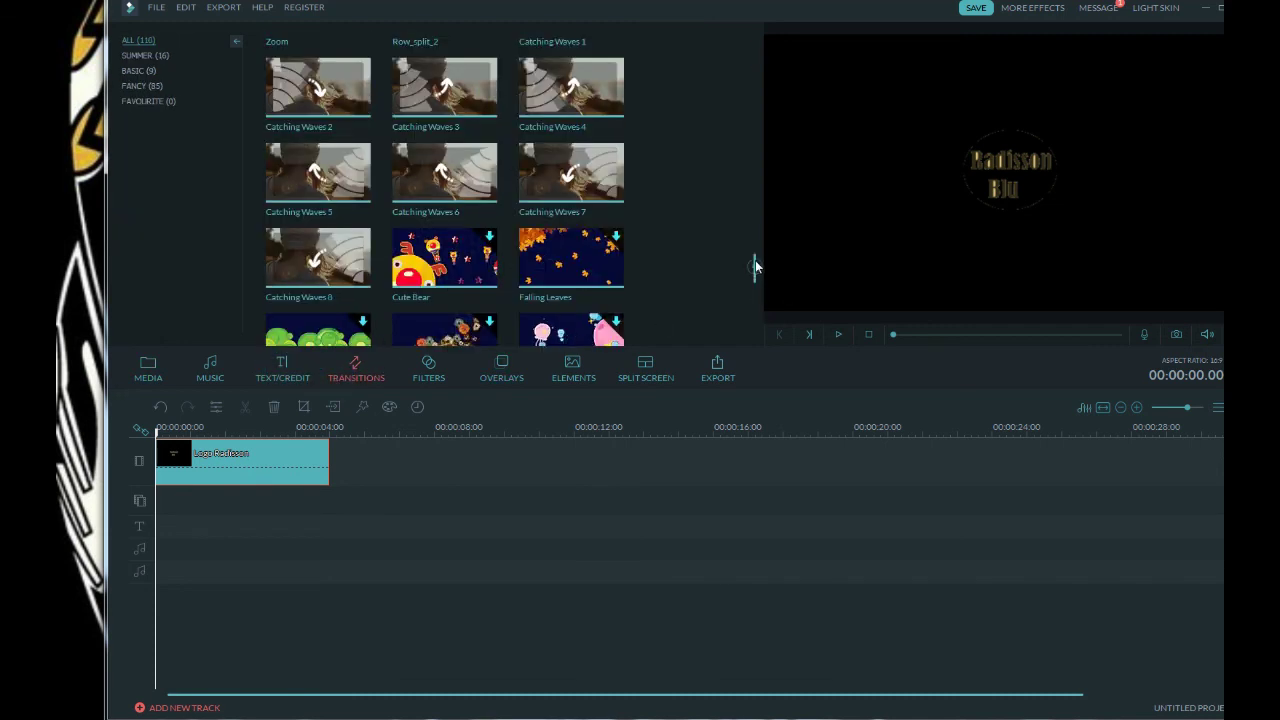
pyautogui.moveTo(755, 263); pyautogui.dragTo(756, 68)
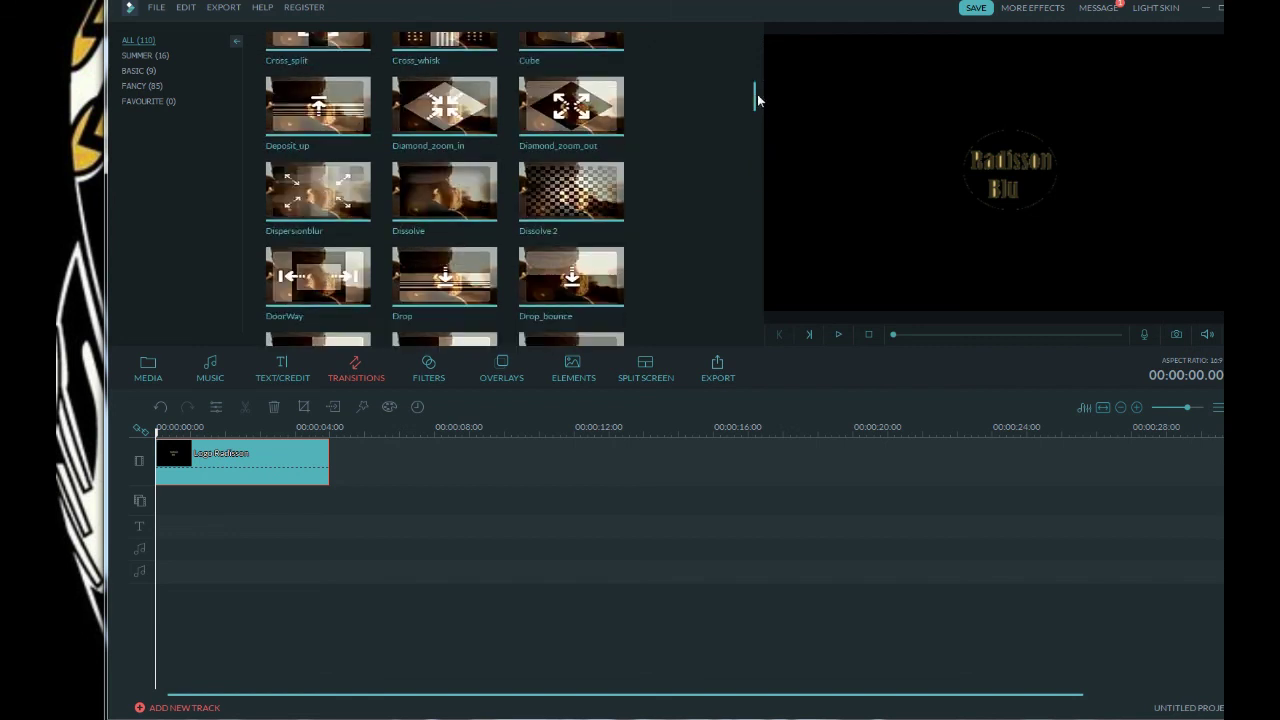
pyautogui.moveTo(571, 282); pyautogui.dragTo(171, 452)
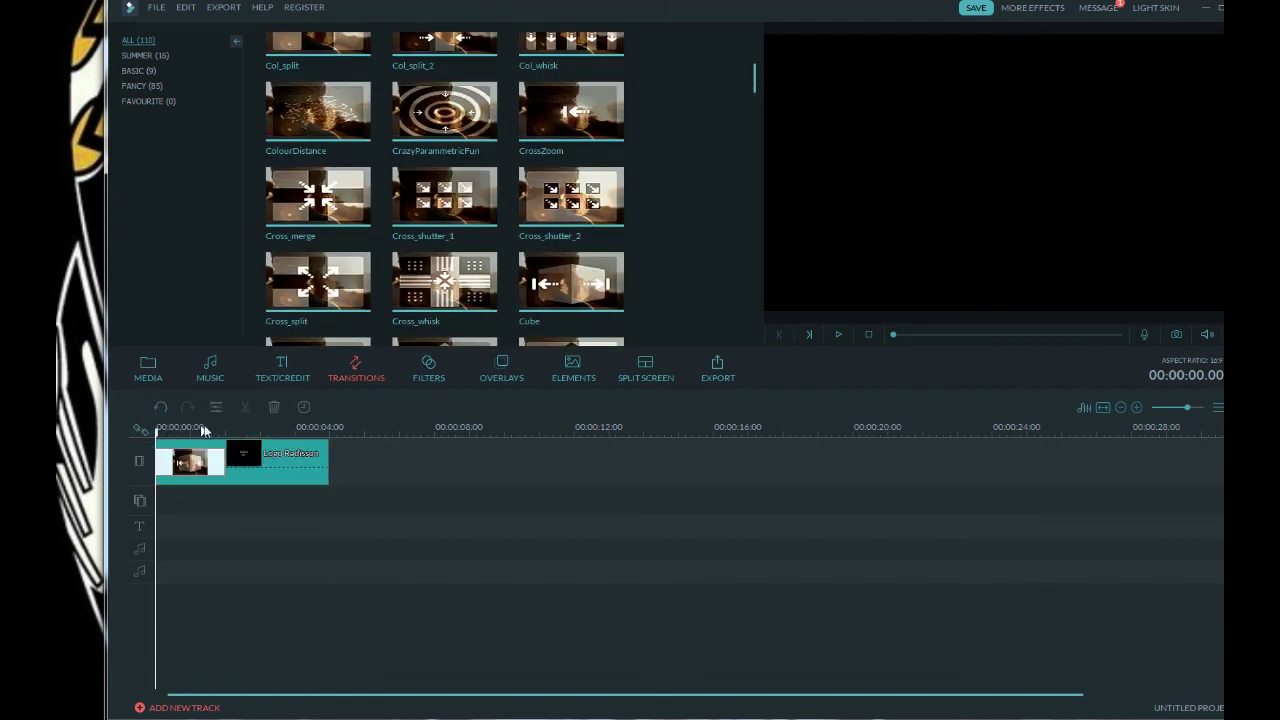
pyautogui.moveTo(157, 440); pyautogui.dragTo(229, 442)
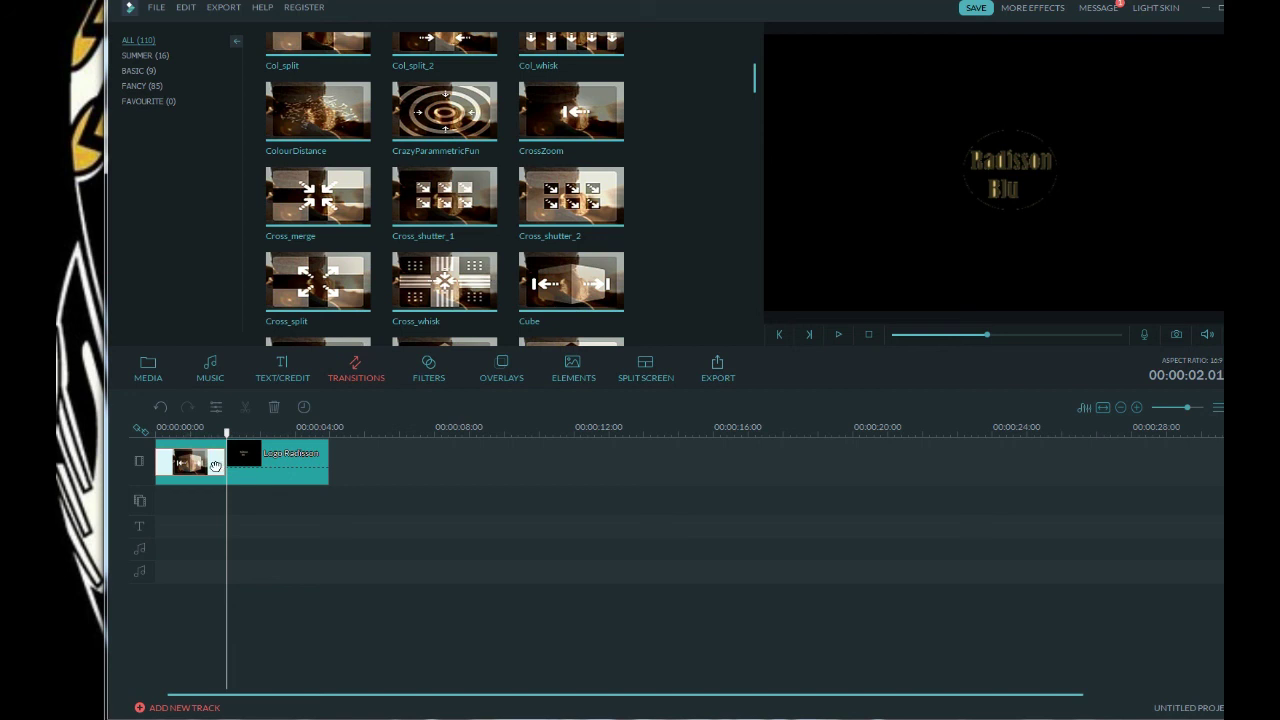
pyautogui.press('Delete')
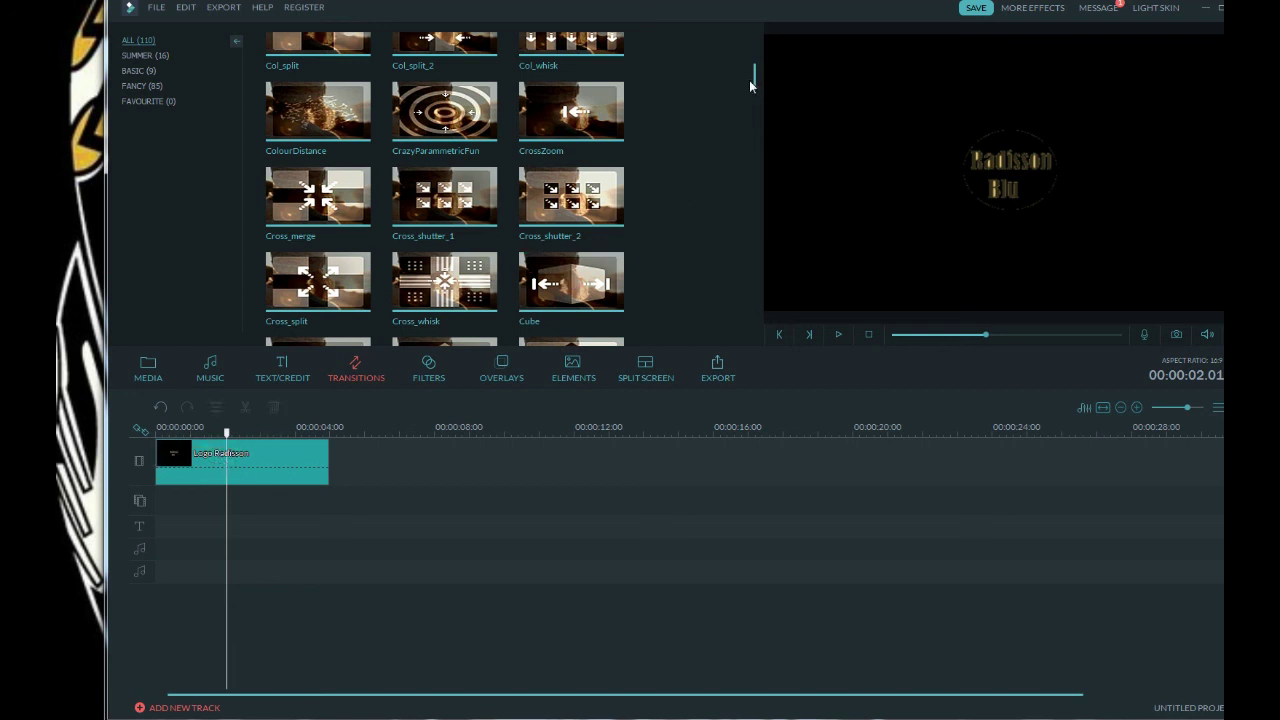
# - Preview the Col_split and concentric-circles transitions on the logo, then delete the concentric-circles one
pyautogui.moveTo(750, 84); pyautogui.dragTo(752, 55)
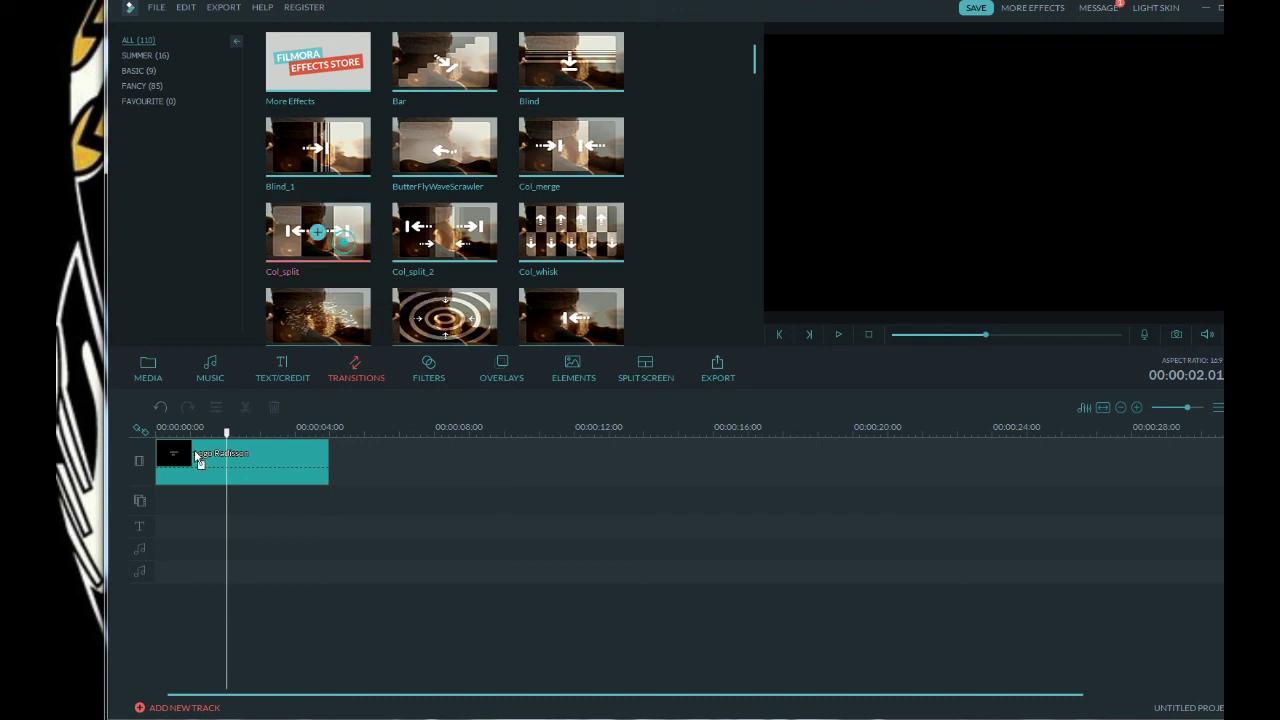
pyautogui.moveTo(362, 244); pyautogui.dragTo(194, 431)
pyautogui.click(155, 430)
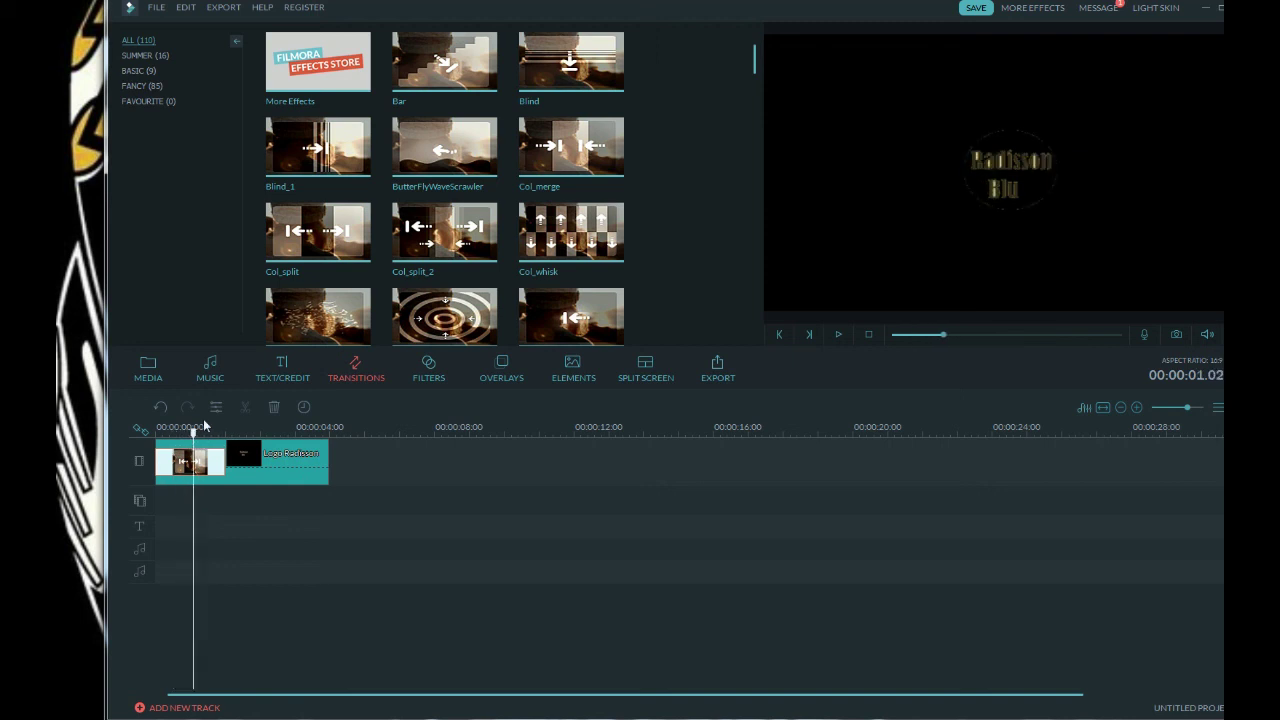
pyautogui.moveTo(444, 316); pyautogui.dragTo(163, 433)
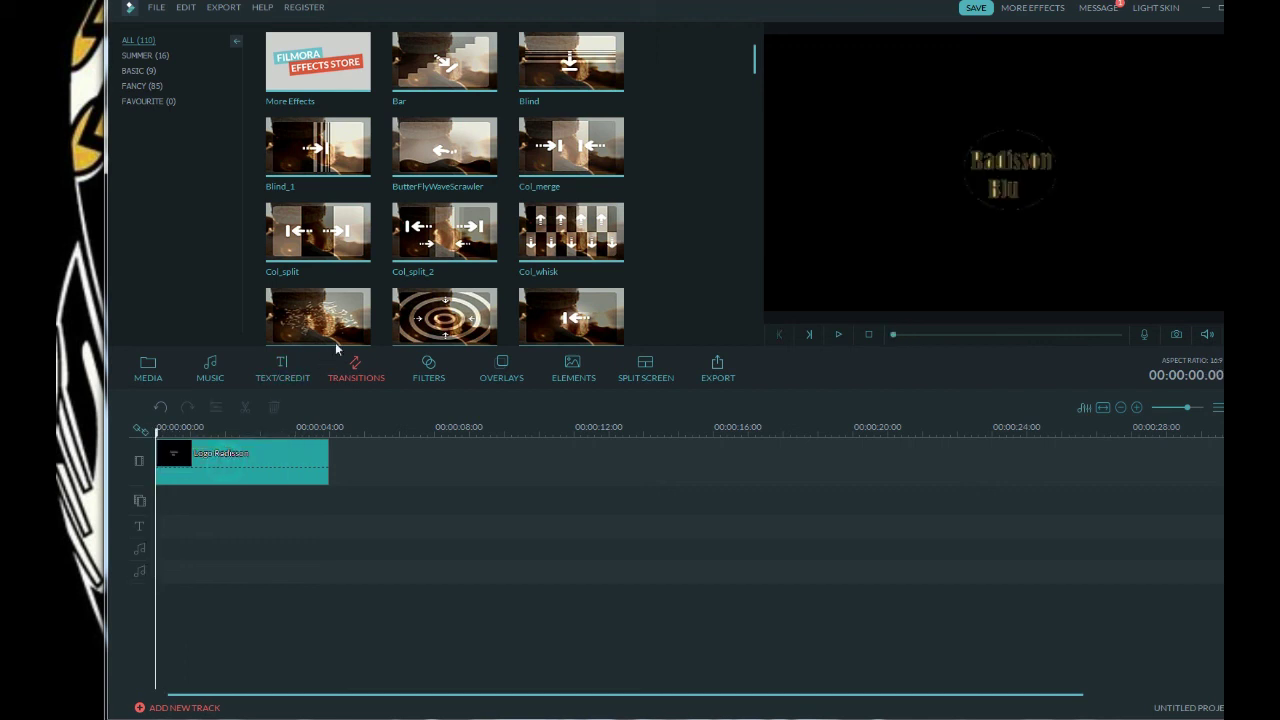
pyautogui.click(477, 333)
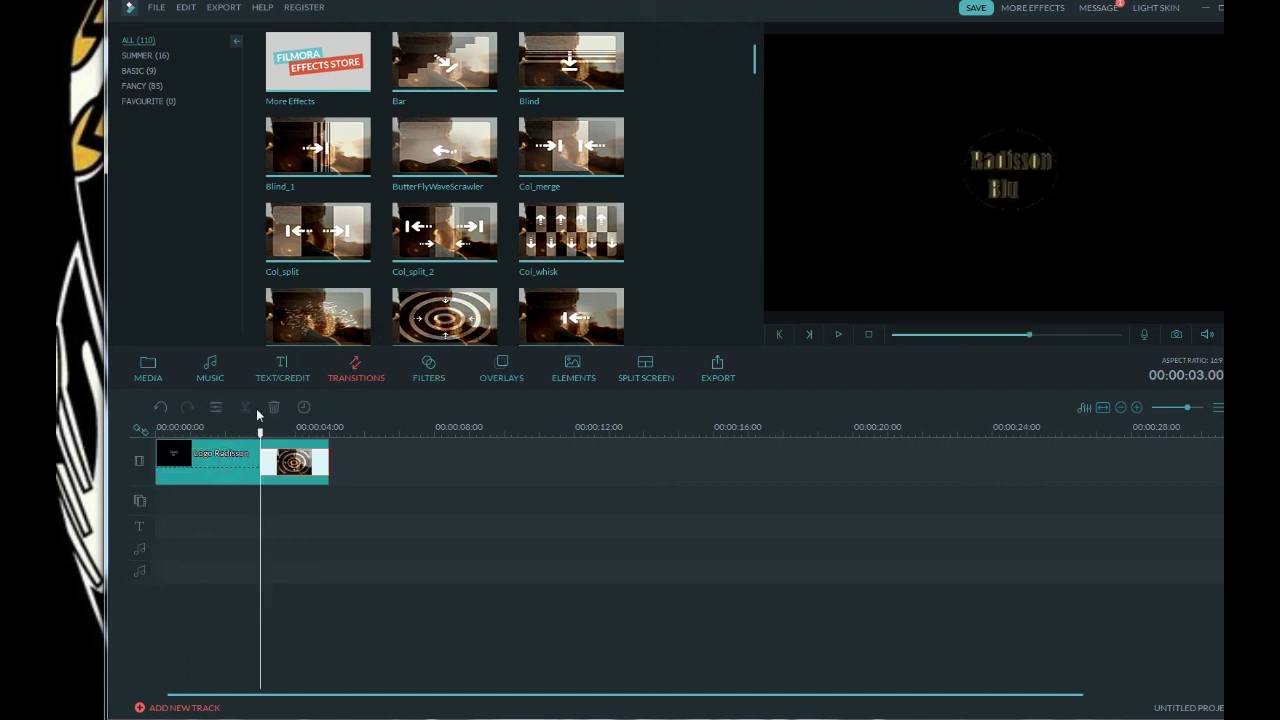
pyautogui.moveTo(265, 441)
pyautogui.mouseDown()
pyautogui.moveTo(150, 437)
pyautogui.moveTo(267, 460)
pyautogui.mouseUp()
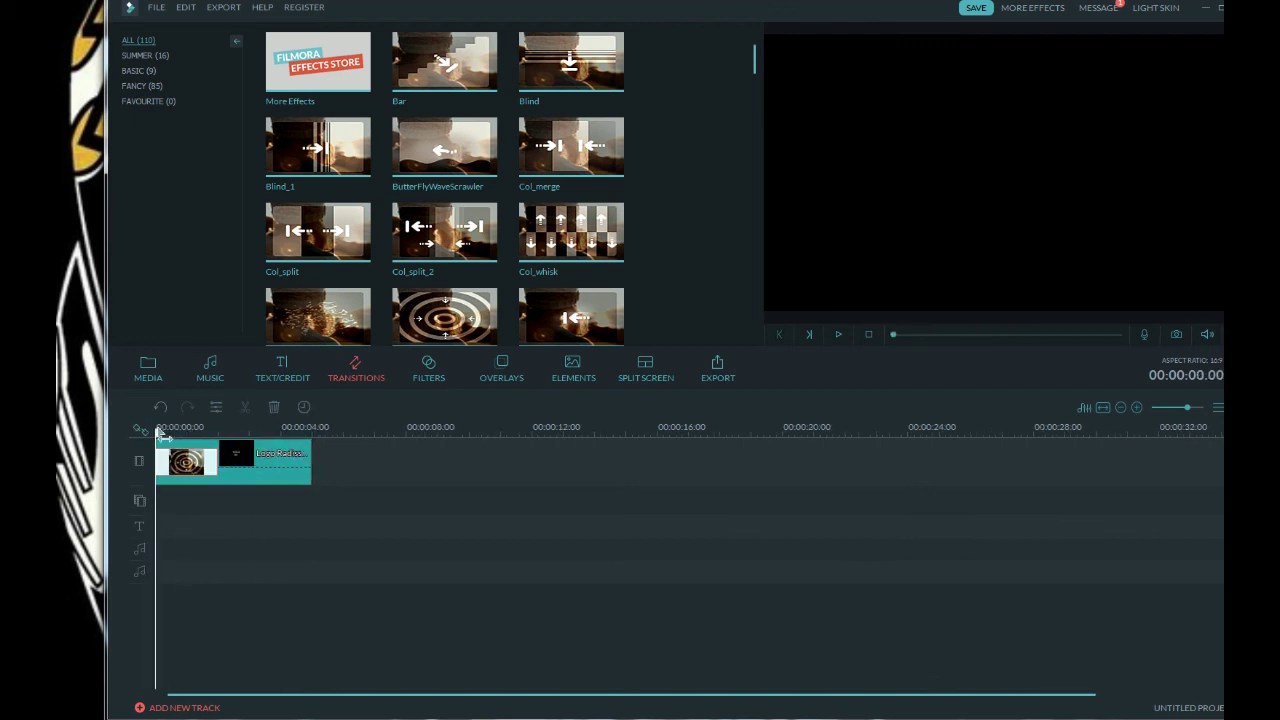
pyautogui.moveTo(163, 431); pyautogui.dragTo(209, 440)
pyautogui.press('Delete')
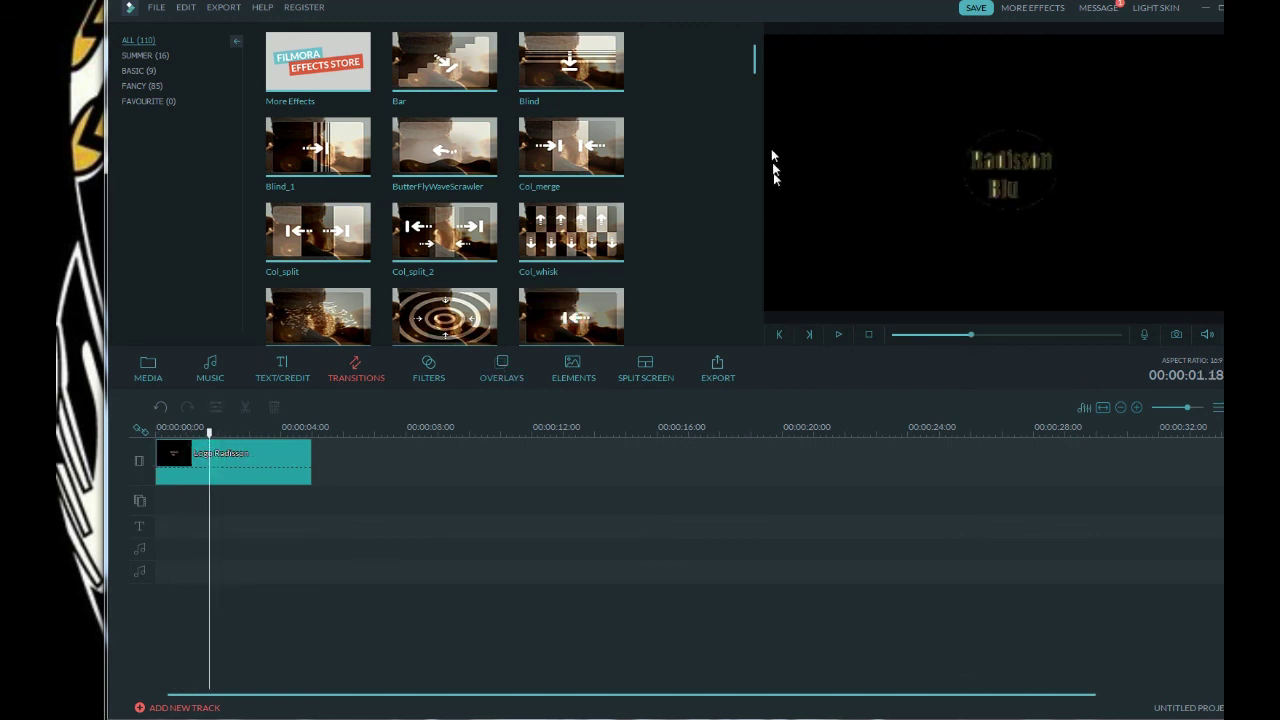
# - Add Dissolve 2 to the logo clip's start and export it as AVI 'Logo Radisson Blu'
pyautogui.click(754, 74)
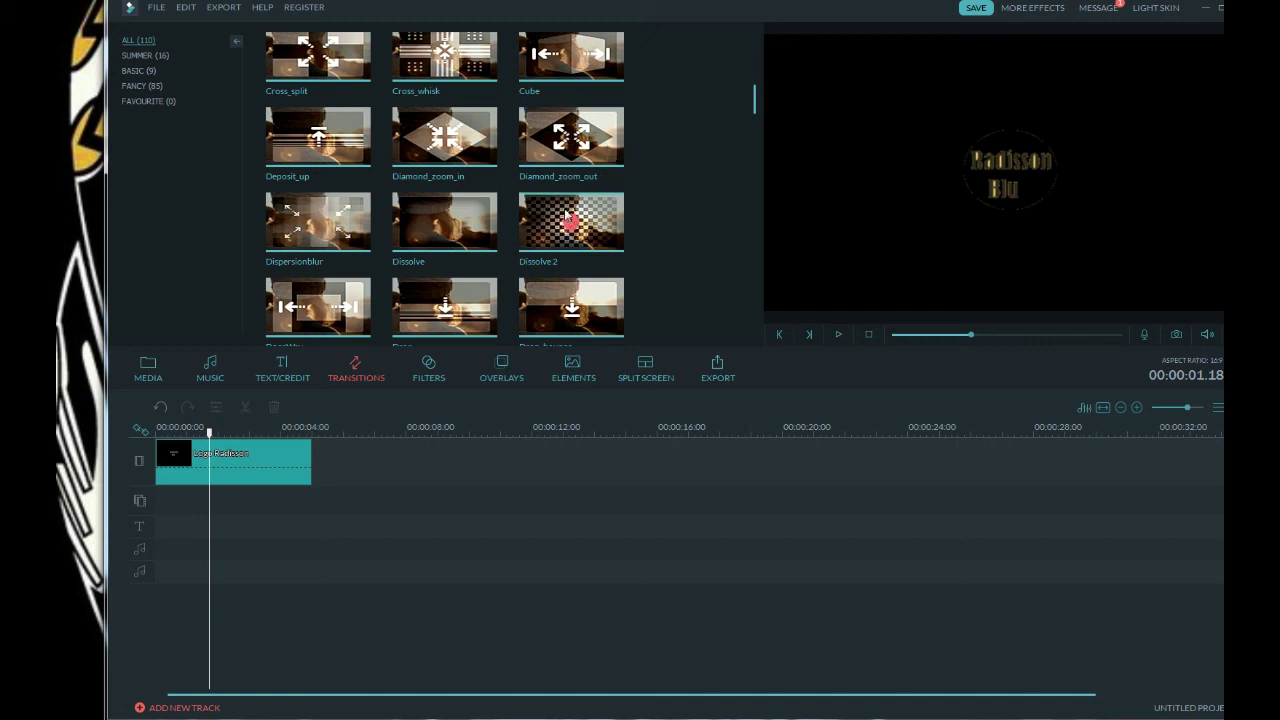
pyautogui.moveTo(545, 212); pyautogui.dragTo(263, 444)
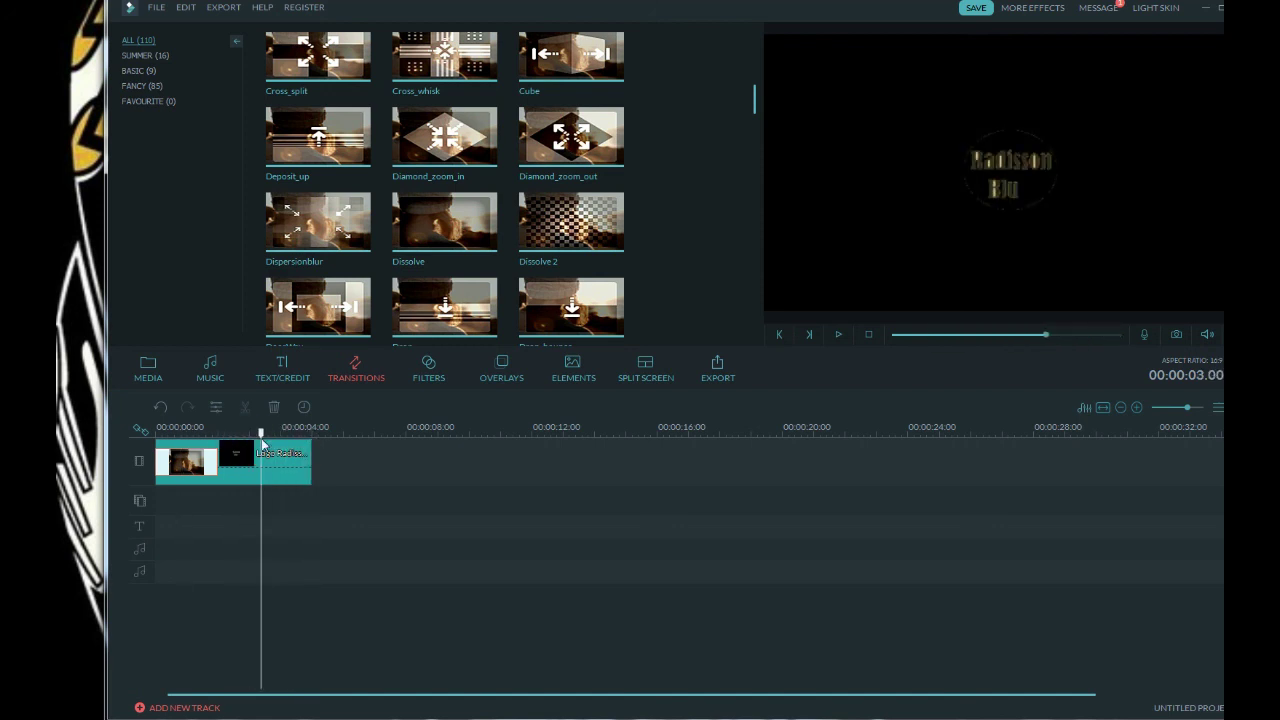
pyautogui.click(223, 7)
pyautogui.click(240, 24)
pyautogui.click(829, 213)
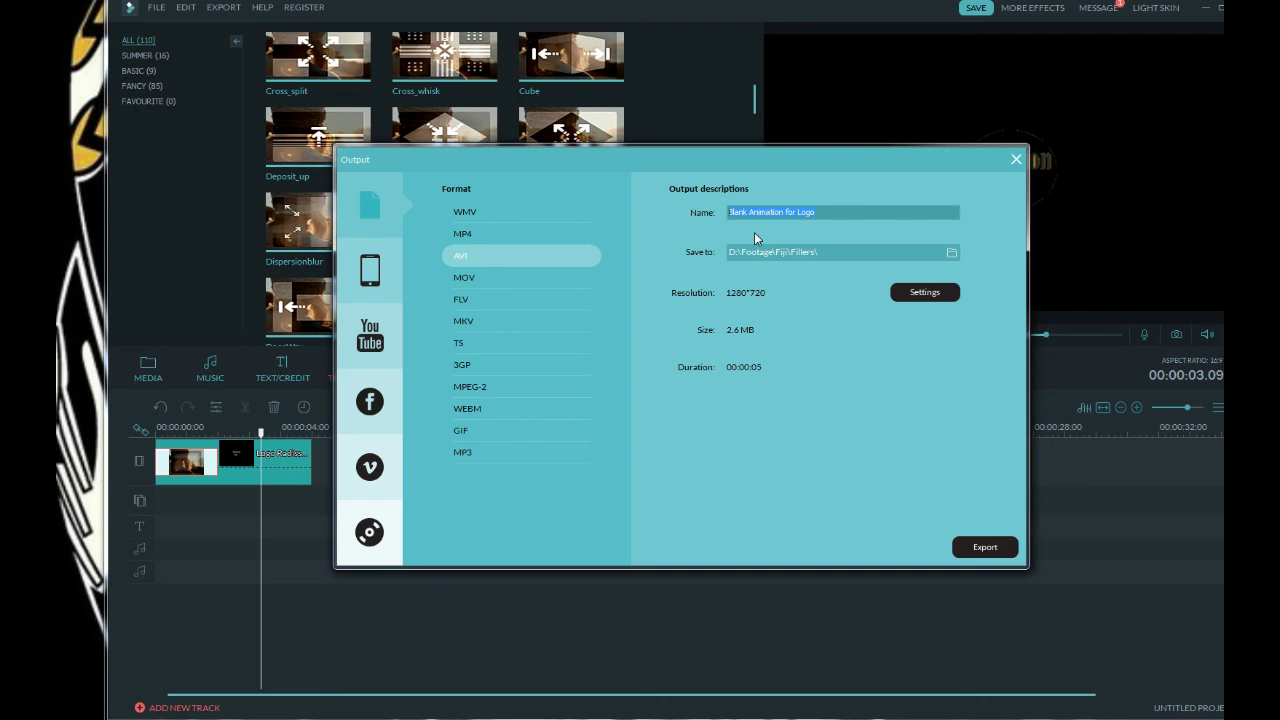
pyautogui.write('Logo Radision Blu')
pyautogui.click(985, 547)
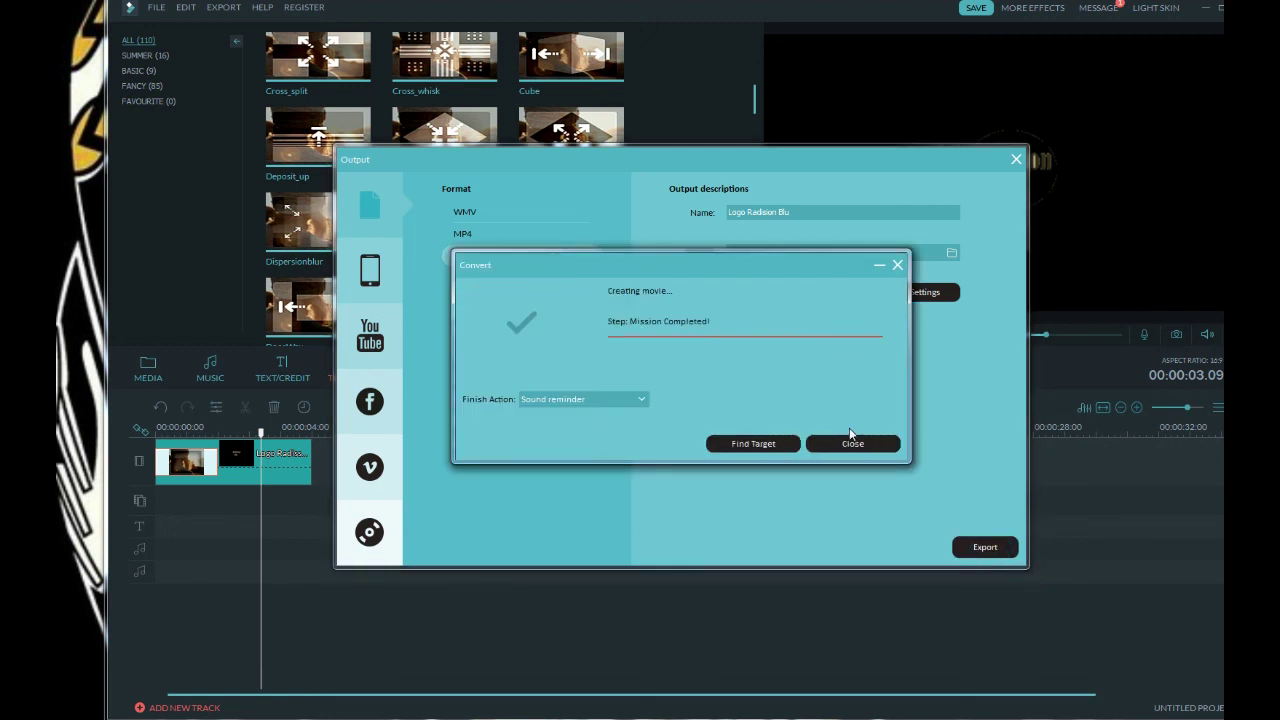
pyautogui.click(853, 444)
pyautogui.click(1015, 158)
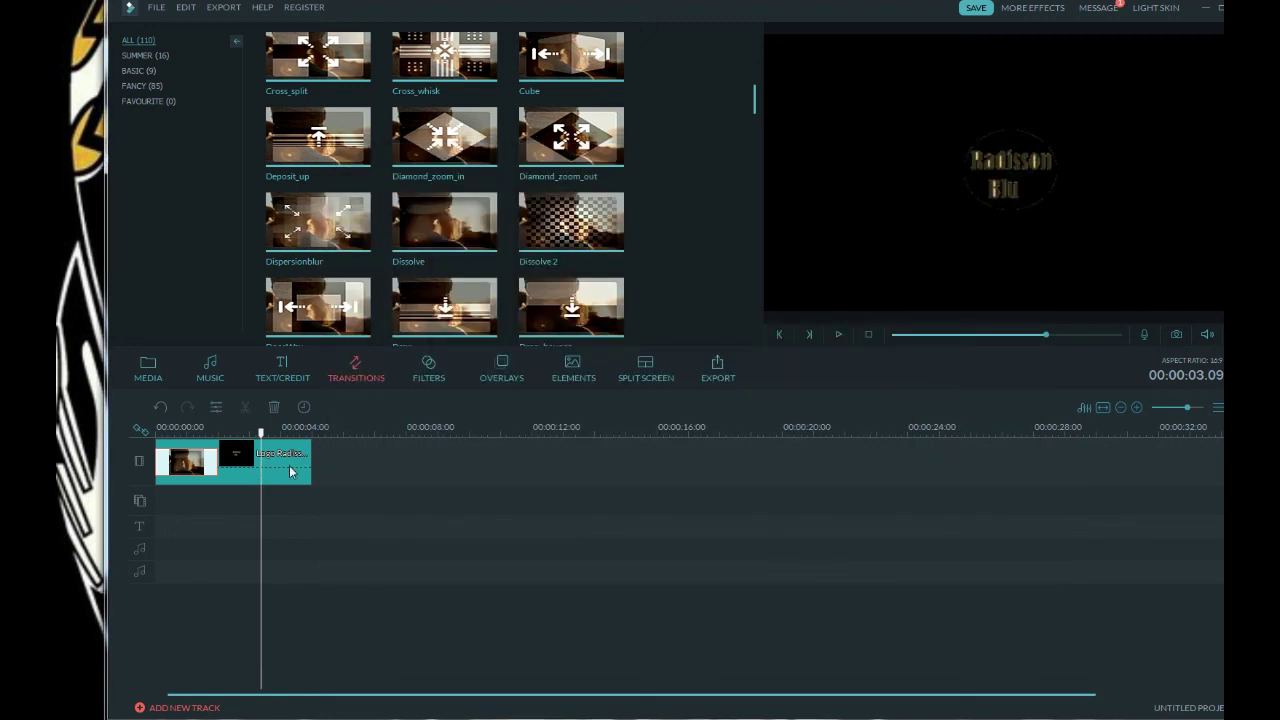
# - Remove the exported clip and put Blank Animation for Logo at the start of video track 1
pyautogui.press('Delete')
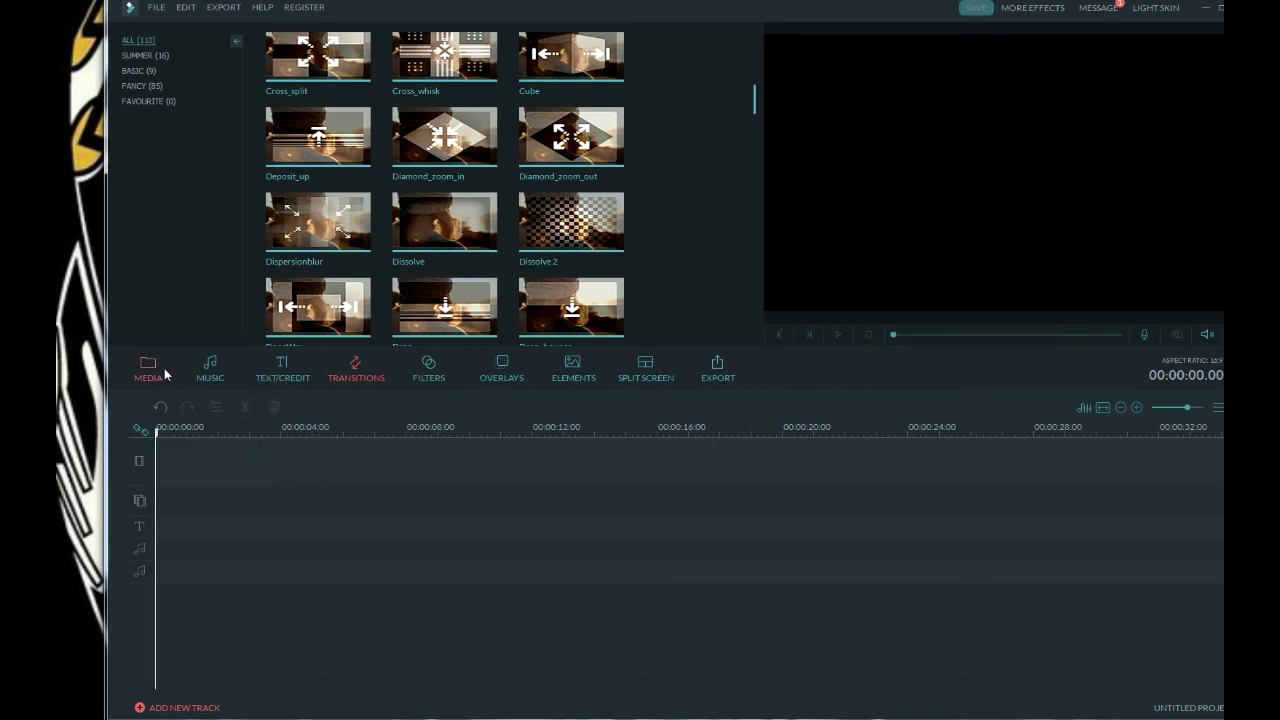
pyautogui.click(164, 368)
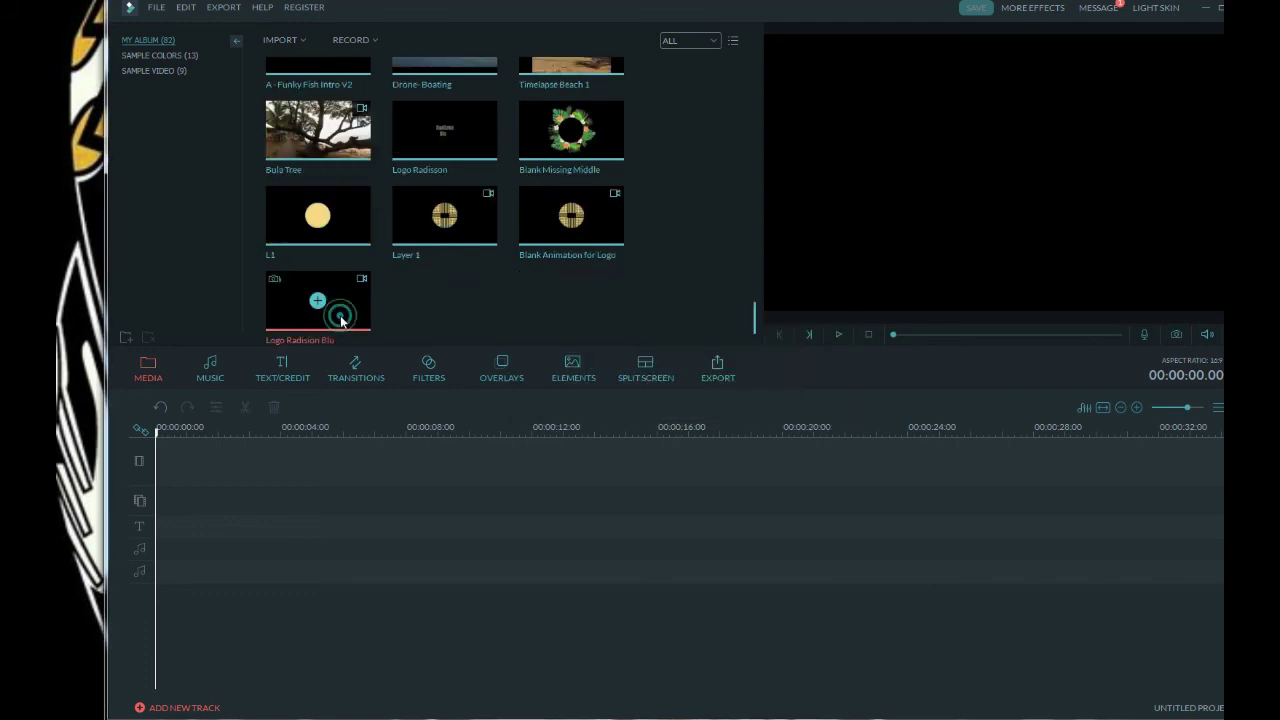
pyautogui.click(580, 240)
pyautogui.moveTo(585, 252); pyautogui.dragTo(231, 465)
pyautogui.moveTo(157, 430); pyautogui.dragTo(345, 443)
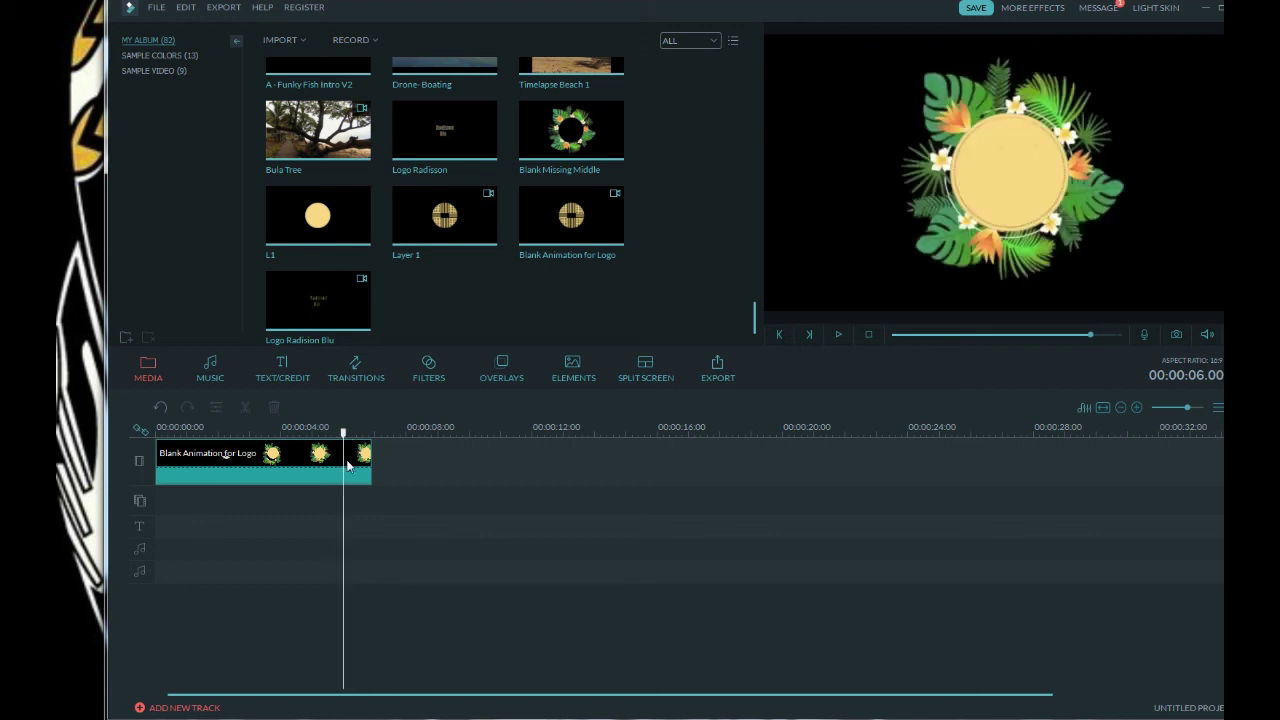
# - Split the floral clip at 00:00:06.03 and delete the part after it
pyautogui.click(806, 333)
pyautogui.click(808, 334)
pyautogui.click(302, 470)
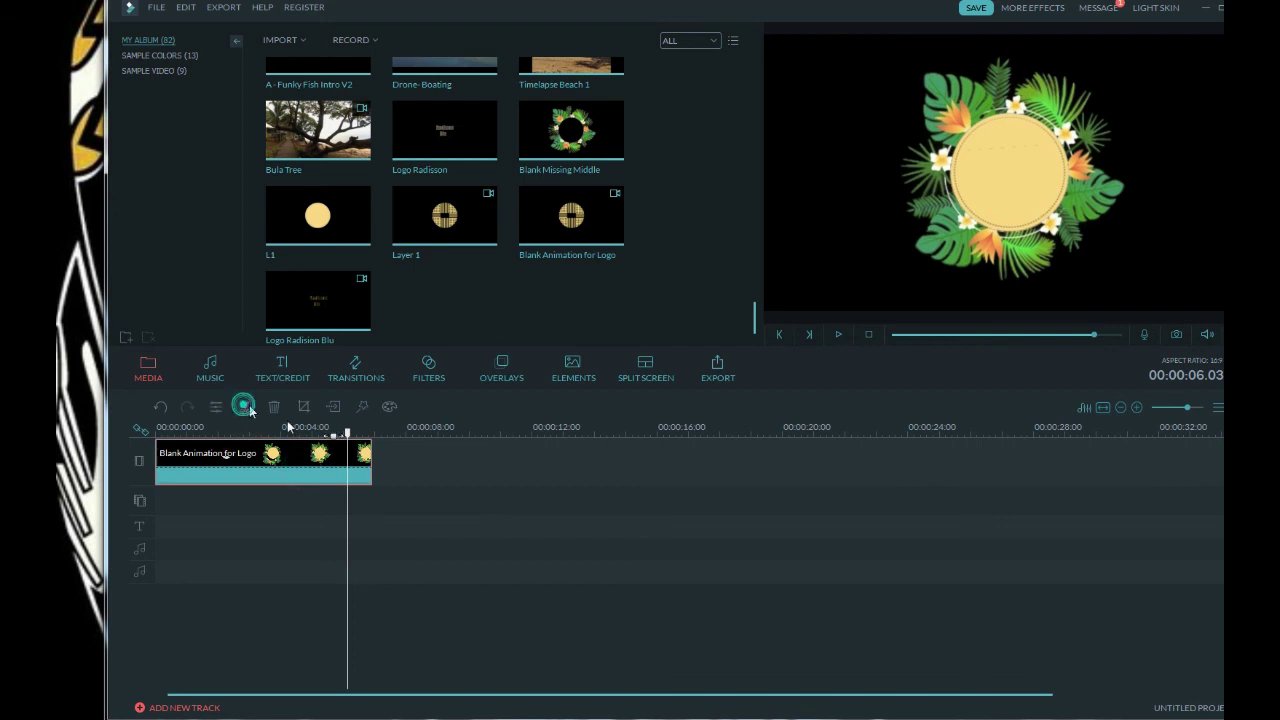
pyautogui.click(243, 405)
pyautogui.click(358, 455)
pyautogui.press('Delete')
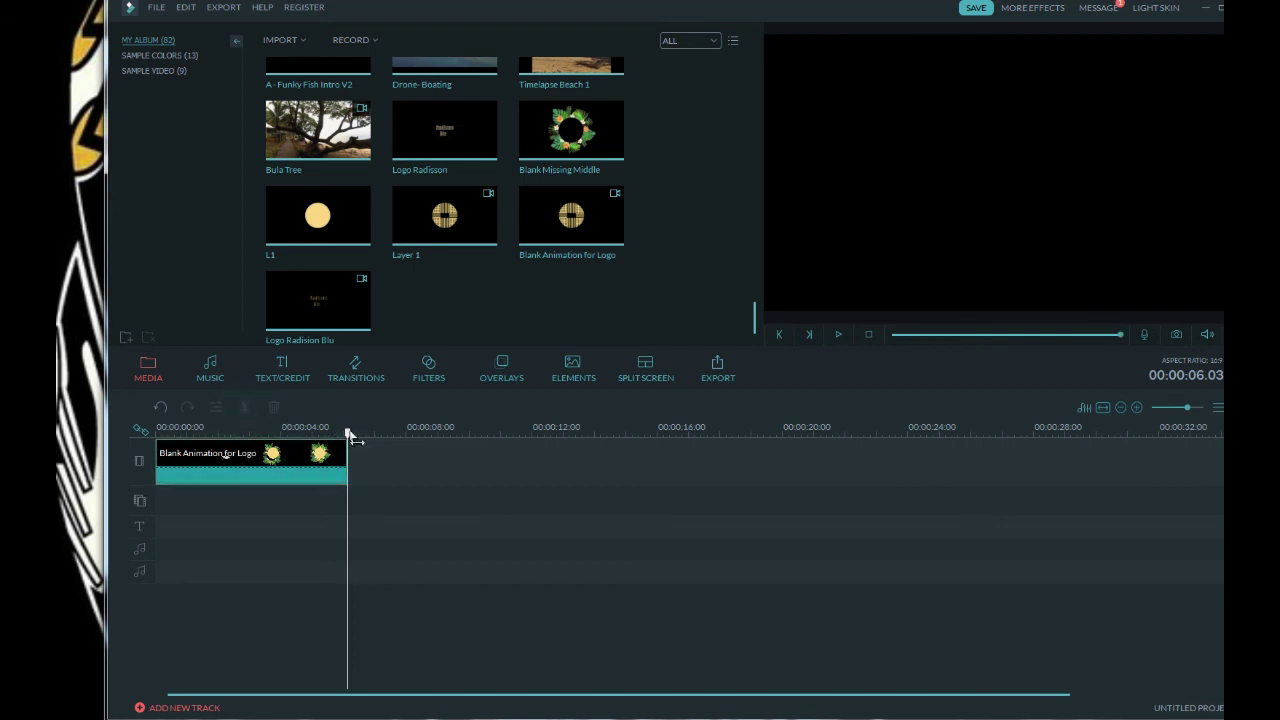
# - Split the floral clip at the earlier playhead position and paste a duplicate of that section
pyautogui.moveTo(351, 438); pyautogui.dragTo(277, 434)
pyautogui.click(285, 455)
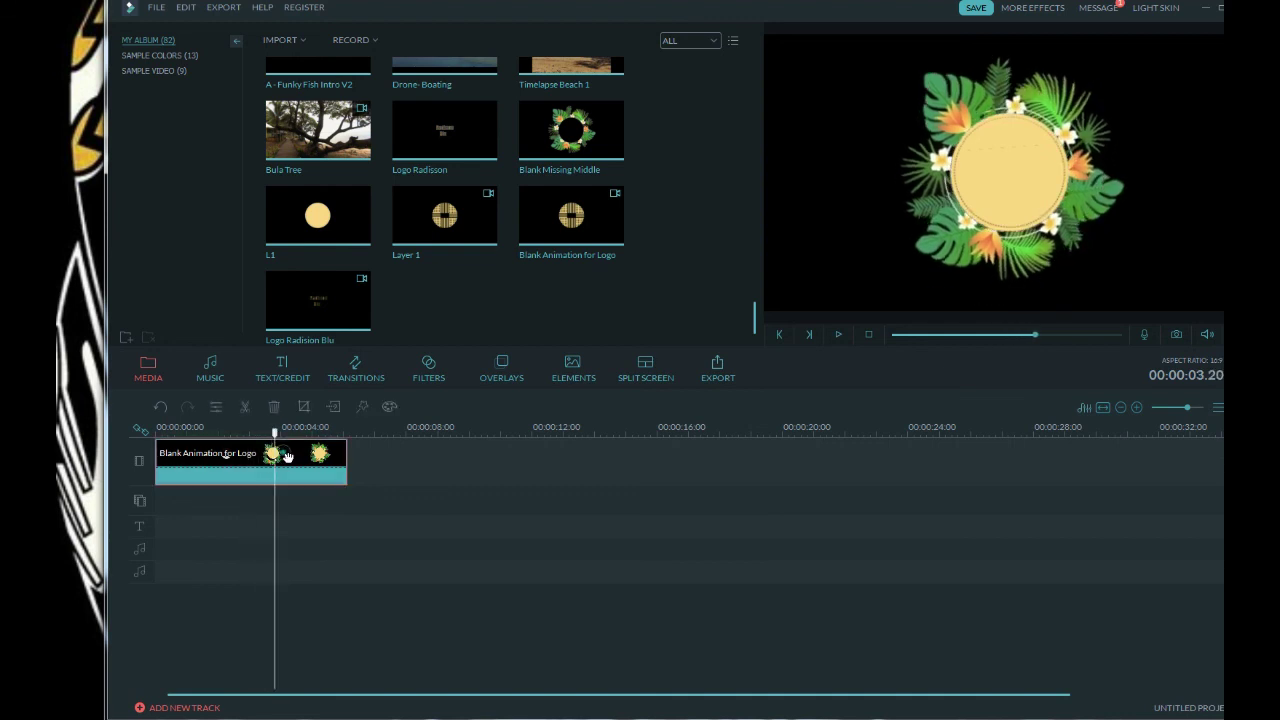
pyautogui.click(245, 403)
pyautogui.hotkey('ctrl', 'c')
pyautogui.hotkey('ctrl', 'v')
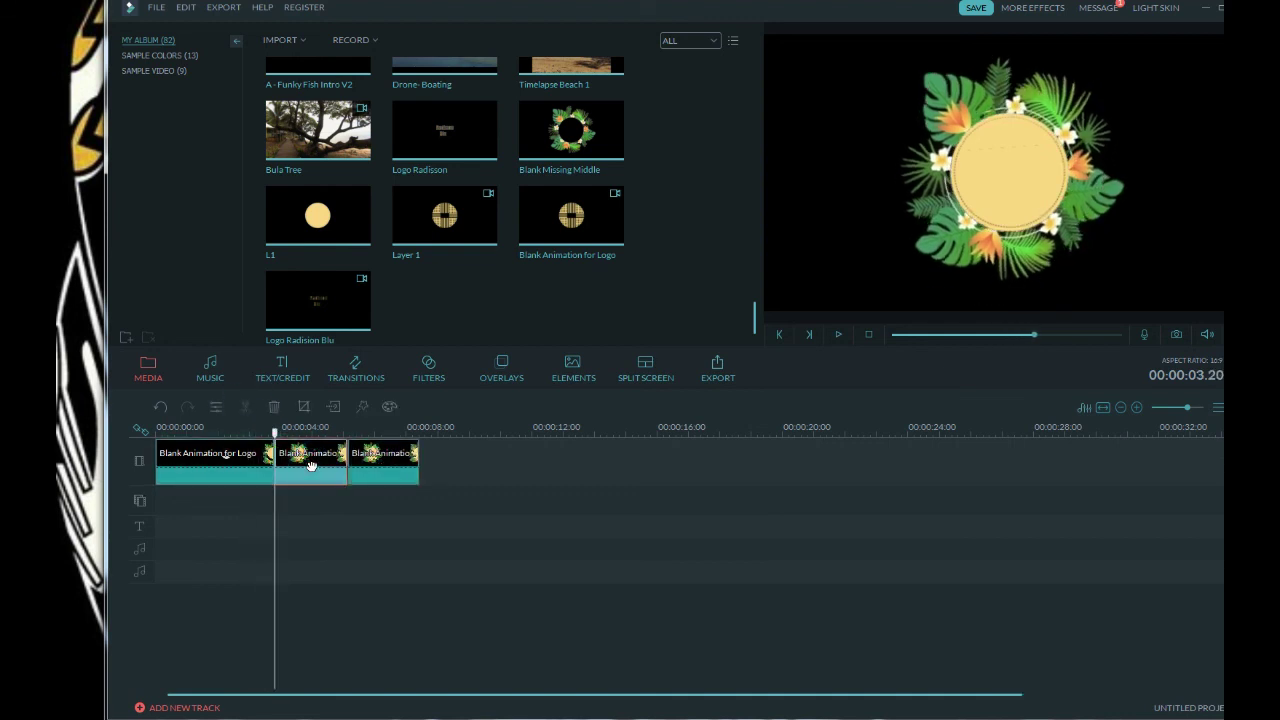
pyautogui.moveTo(357, 442); pyautogui.dragTo(393, 444)
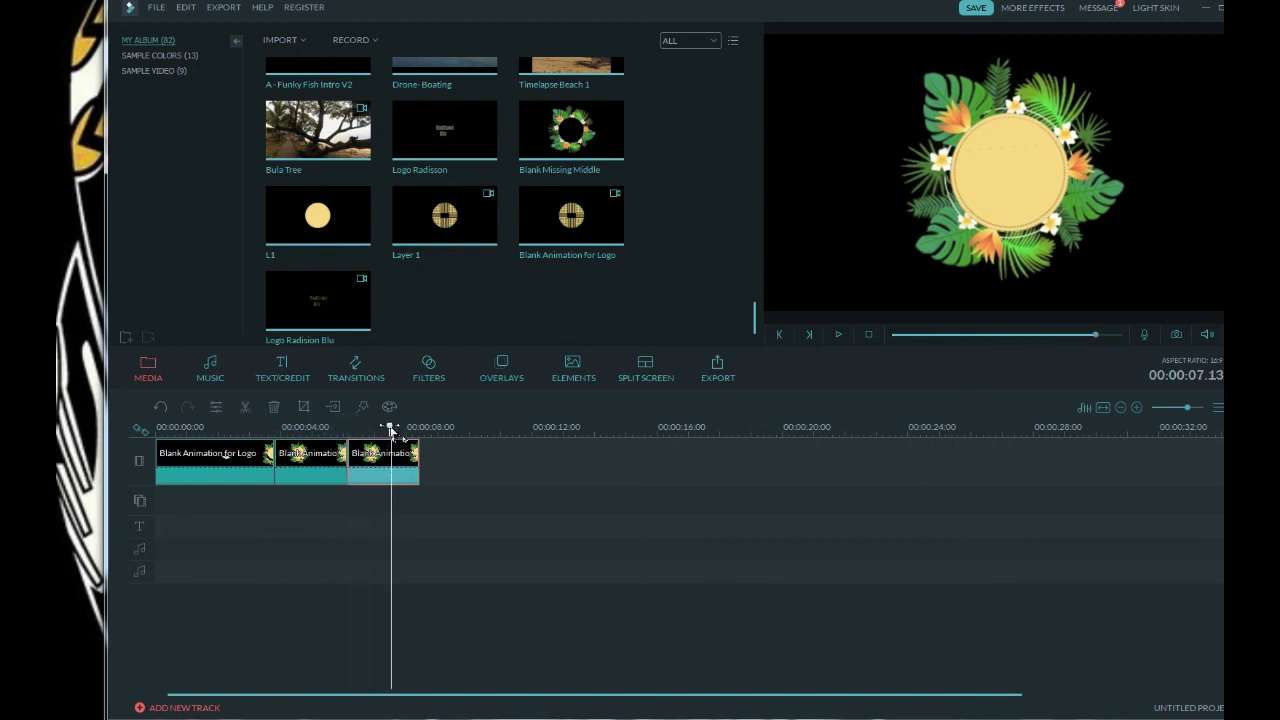
pyautogui.moveTo(393, 442)
pyautogui.mouseDown()
pyautogui.moveTo(174, 434)
pyautogui.moveTo(401, 438)
pyautogui.mouseUp()
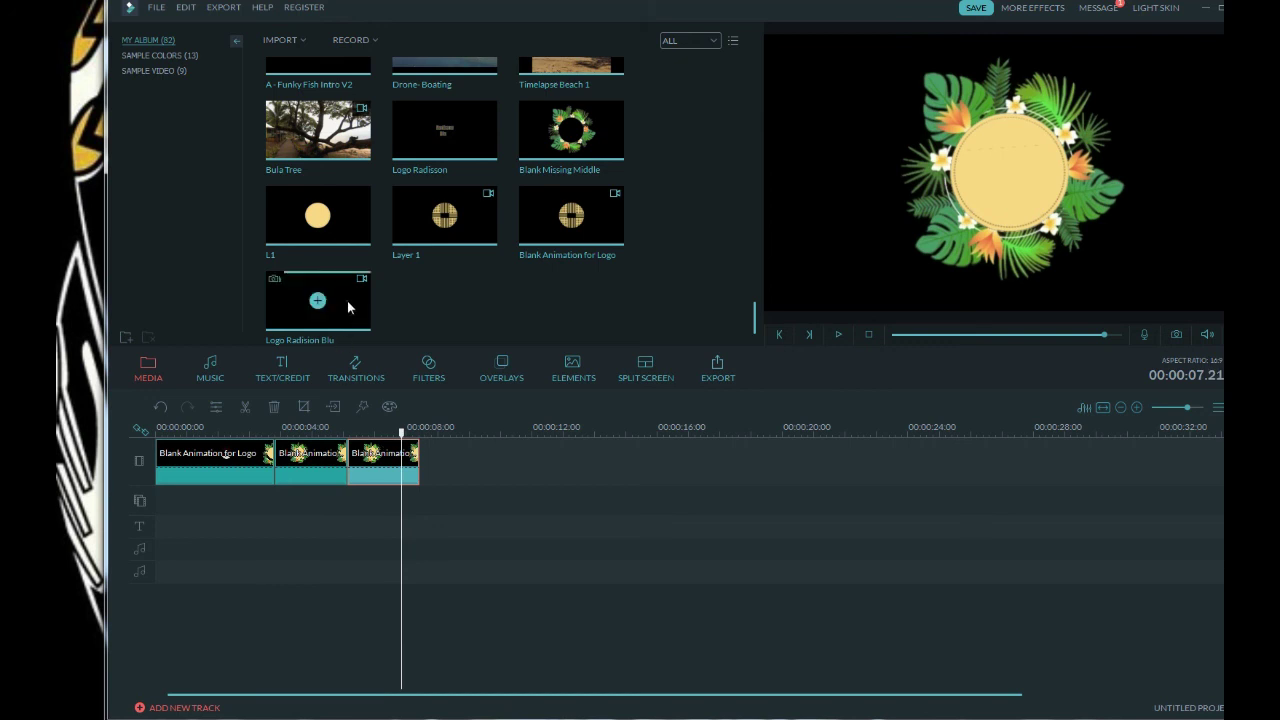
# - Place Logo Radision Blu on the second track near 4 seconds, over the floral animation
pyautogui.moveTo(354, 312)
pyautogui.mouseDown()
pyautogui.moveTo(346, 303)
pyautogui.moveTo(343, 331)
pyautogui.mouseUp()
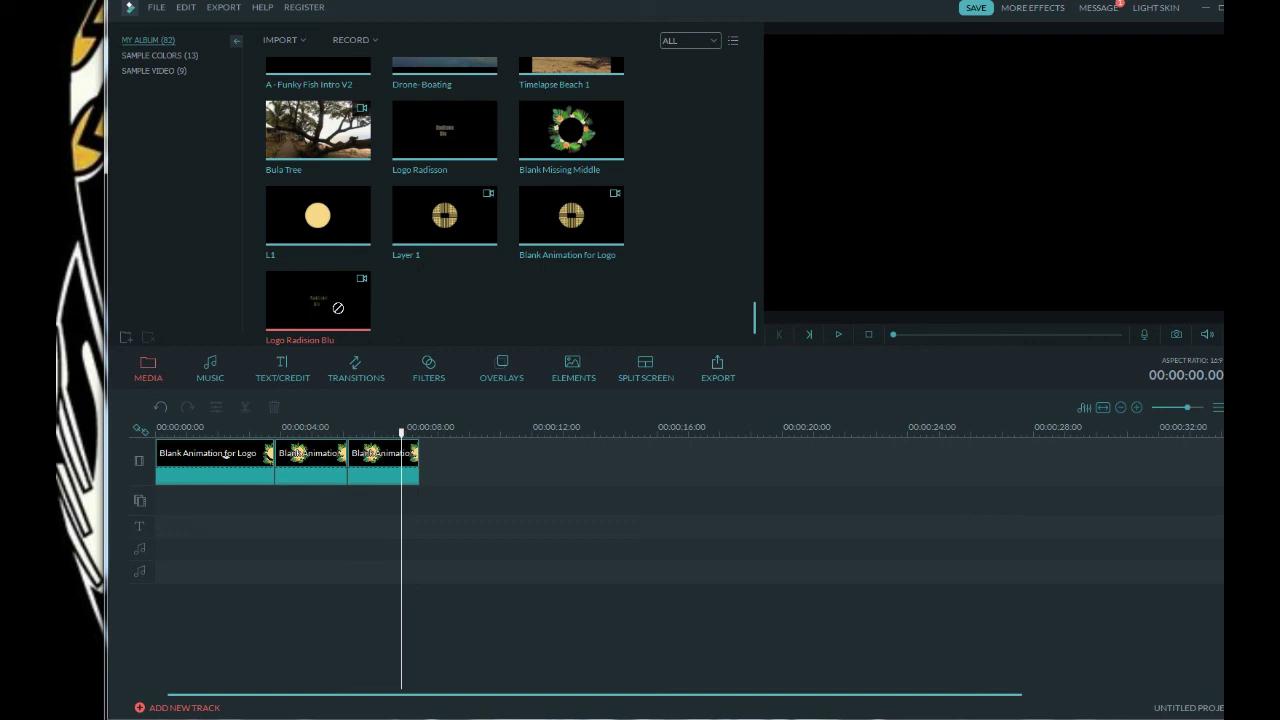
pyautogui.moveTo(338, 308); pyautogui.dragTo(296, 500)
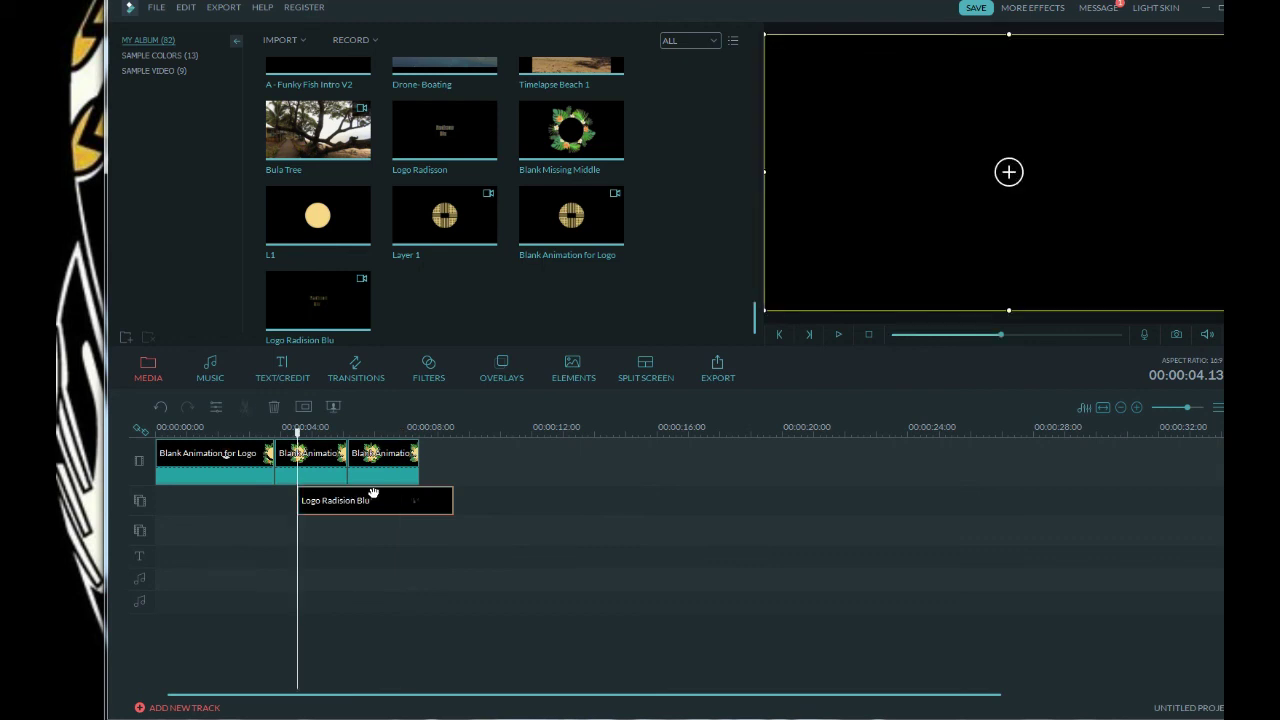
pyautogui.moveTo(299, 440)
pyautogui.mouseDown()
pyautogui.moveTo(423, 449)
pyautogui.moveTo(277, 441)
pyautogui.moveTo(320, 446)
pyautogui.mouseUp()
# - Apply Green Screen to the logo clip with 'Make parts of the clip transparent' enabled
pyautogui.rightClick(342, 505)
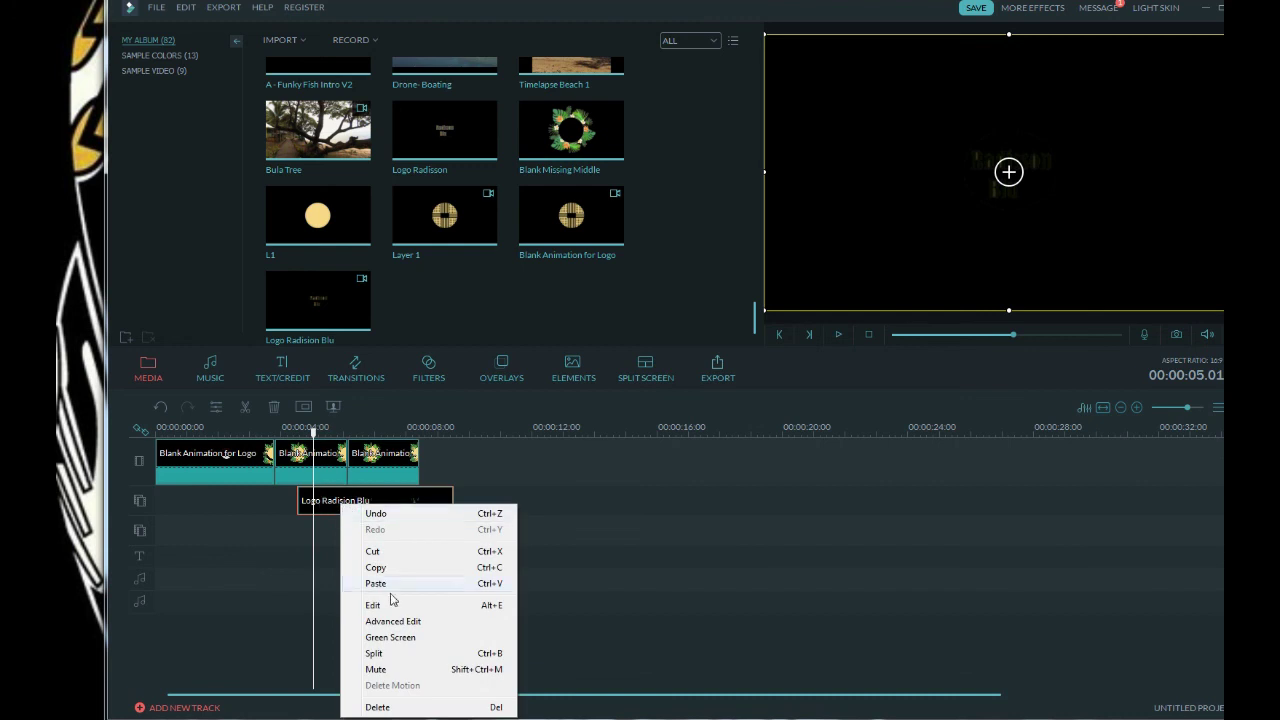
pyautogui.rightClick(323, 500)
pyautogui.click(371, 630)
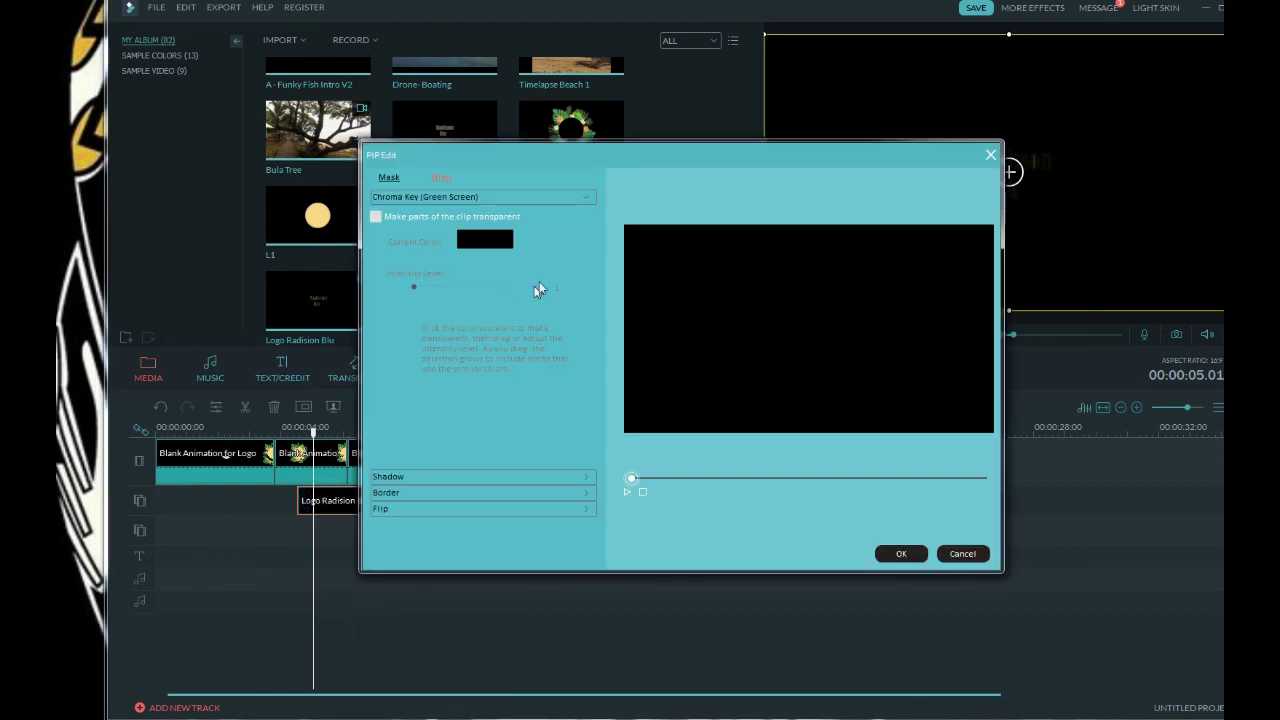
pyautogui.click(433, 218)
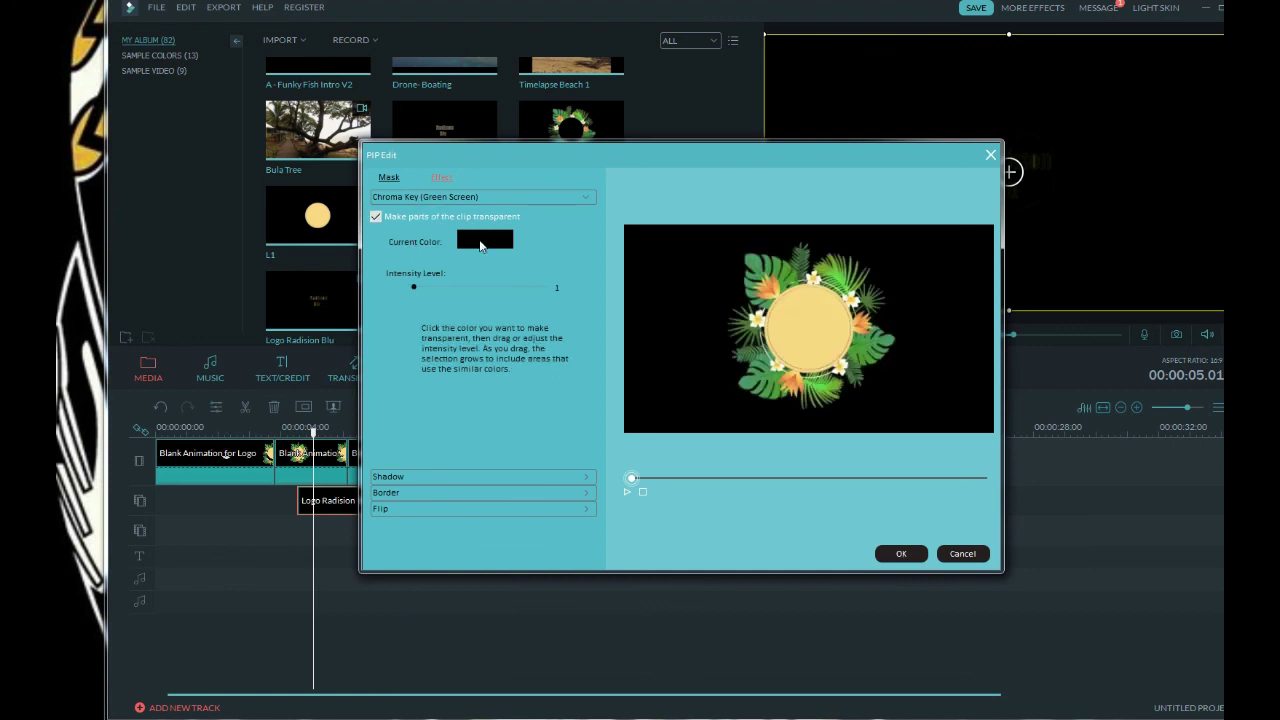
pyautogui.click(898, 554)
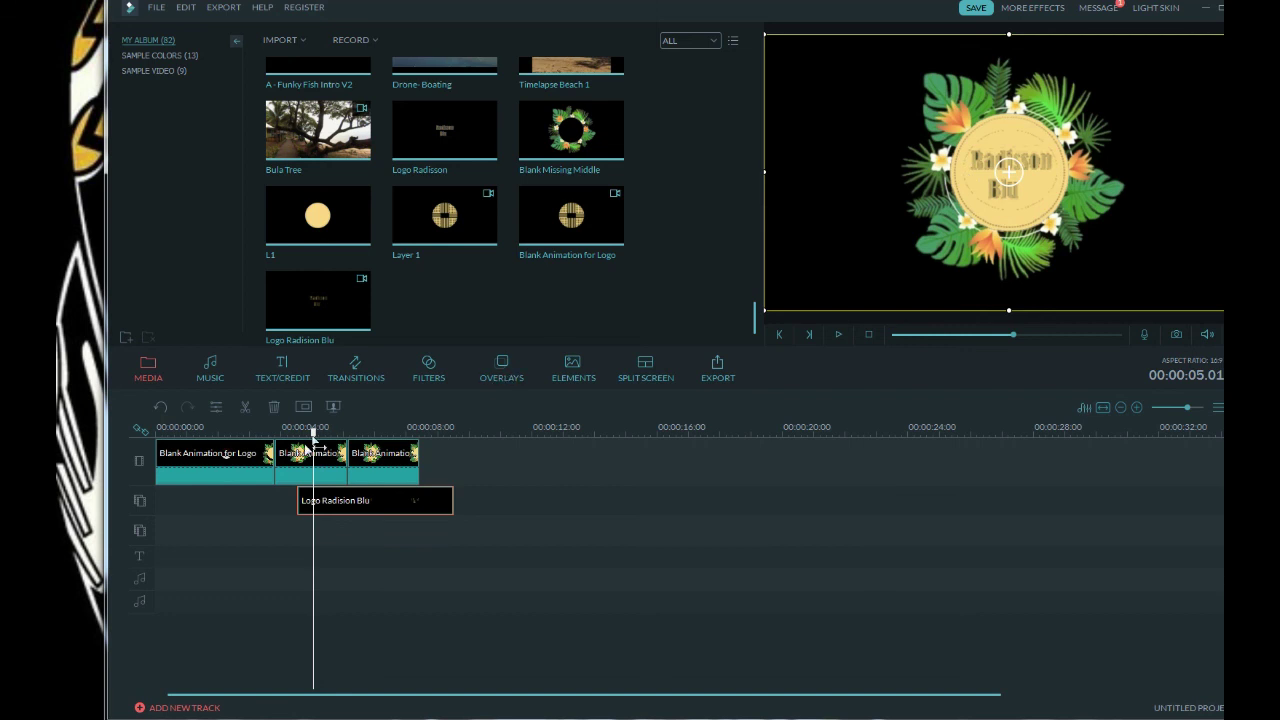
pyautogui.moveTo(313, 435); pyautogui.dragTo(414, 440)
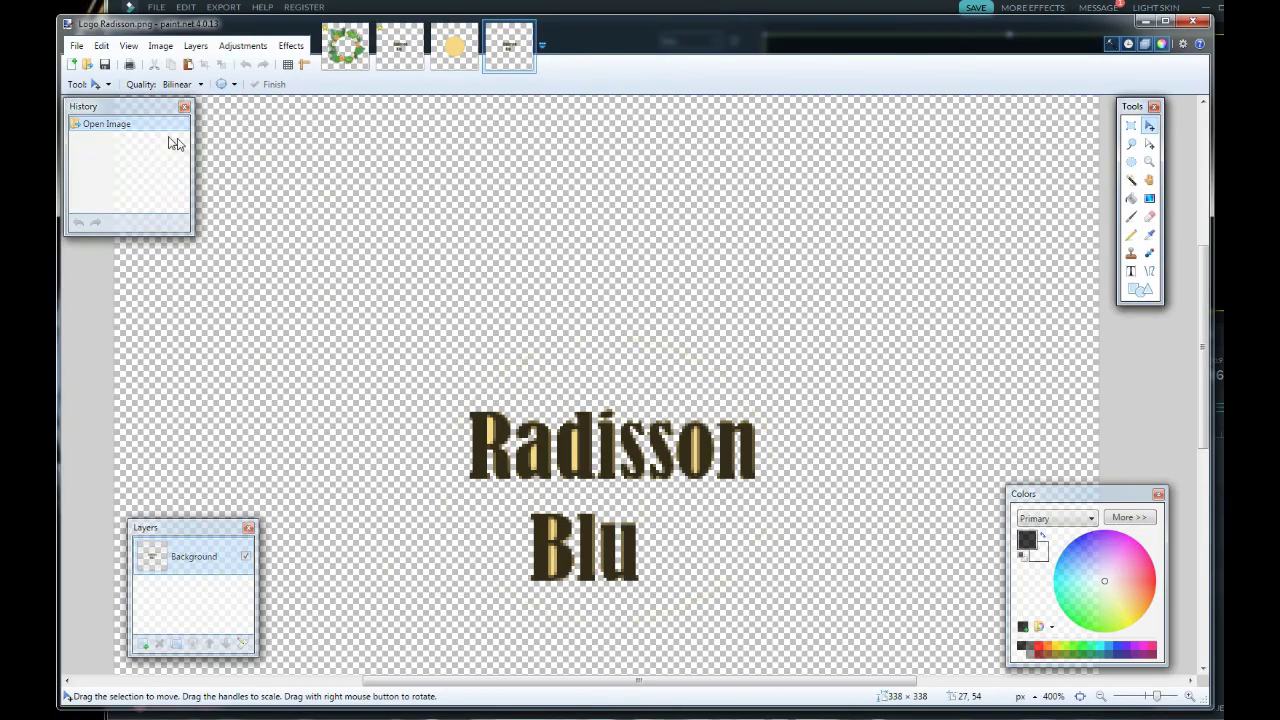
# - In paint.net, erase everything around the Radisson Blu lettering, save the image and exit
pyautogui.click(590, 380)
pyautogui.moveTo(590, 380); pyautogui.dragTo(690, 455)
pyautogui.click(1131, 143)
pyautogui.moveTo(625, 337)
pyautogui.mouseDown()
pyautogui.moveTo(757, 471)
pyautogui.moveTo(620, 342)
pyautogui.mouseUp()
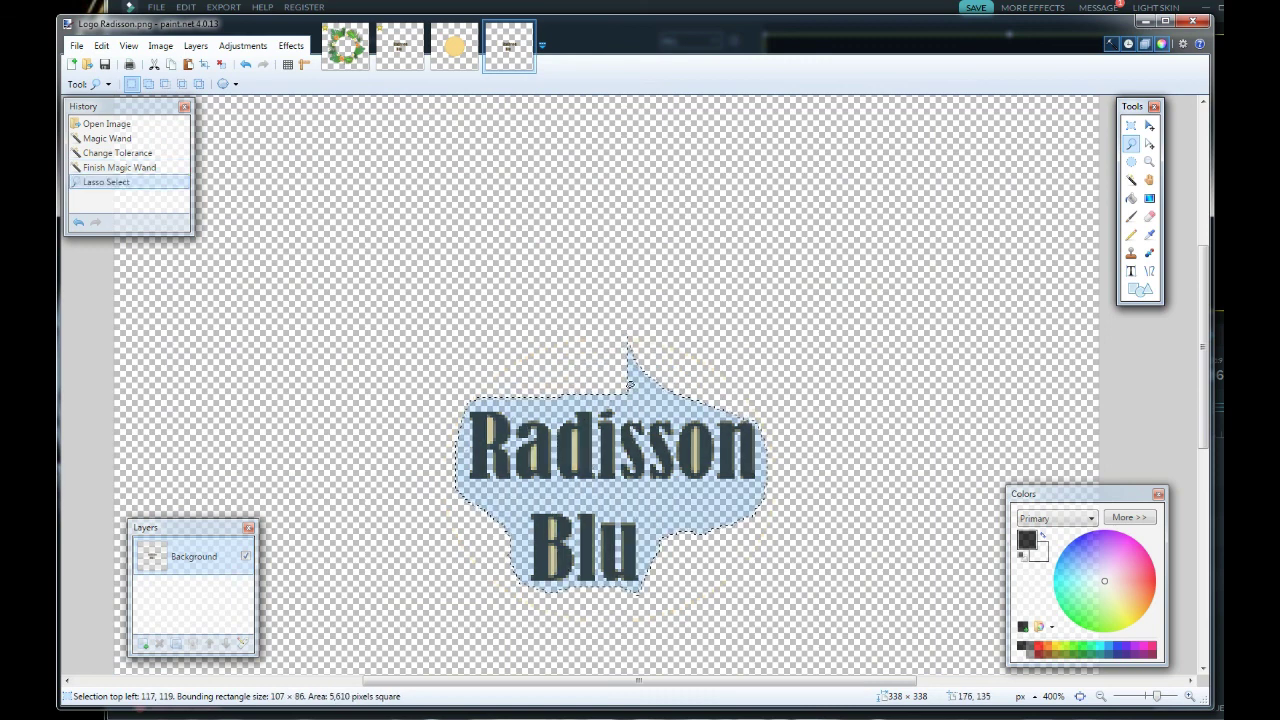
pyautogui.hotkey('ctrl', 'i')
pyautogui.press('Delete')
pyautogui.click(76, 45)
pyautogui.click(100, 125)
pyautogui.click(752, 511)
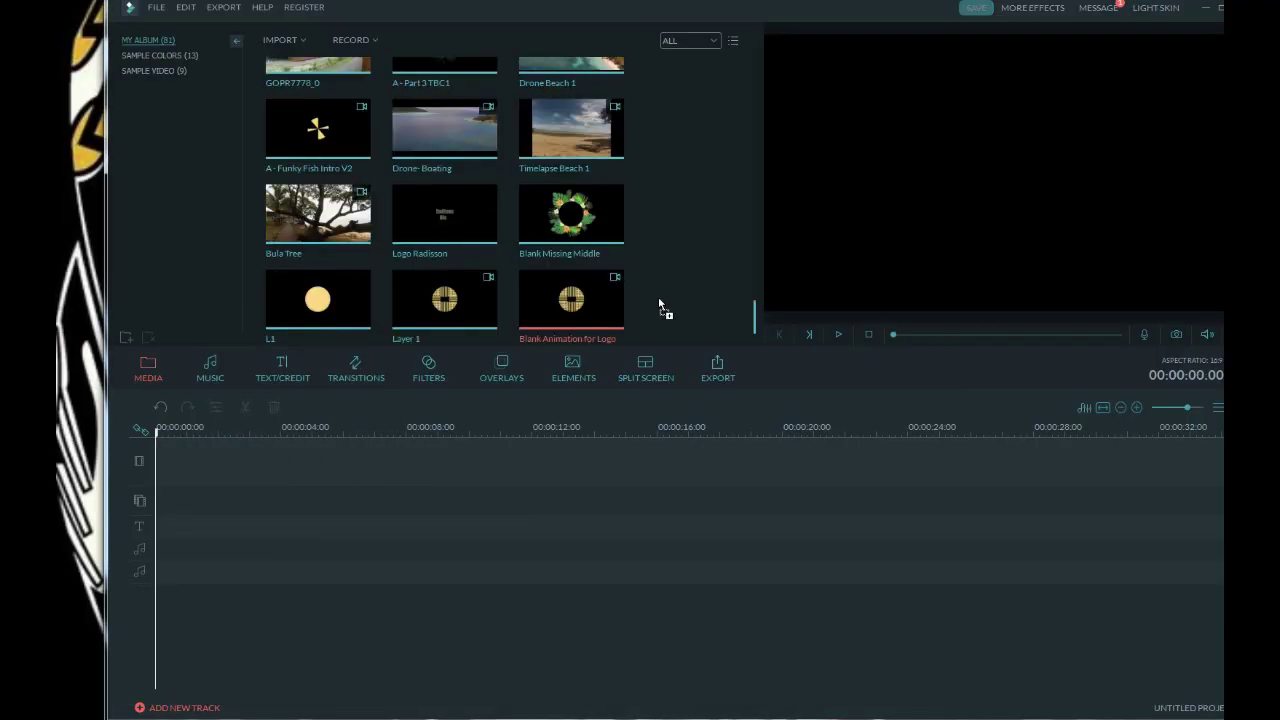
# - Put Logo Radisson on the timeline with a Diamond_zoom_in transition at its start and preview it
pyautogui.click(444, 213)
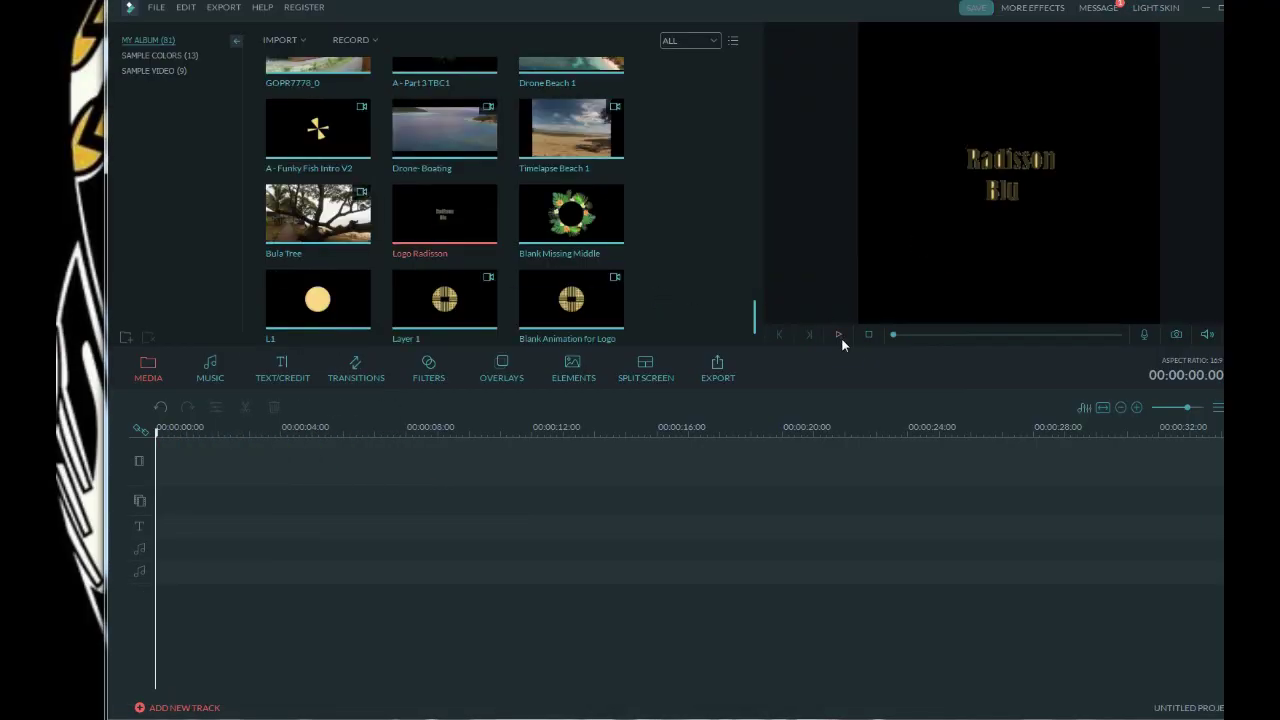
pyautogui.moveTo(444, 213); pyautogui.dragTo(200, 470)
pyautogui.click(356, 370)
pyautogui.moveTo(444, 135); pyautogui.dragTo(172, 463)
pyautogui.click(160, 437)
pyautogui.click(248, 430)
# - Export the timeline as the new movie Logo Radision Blu1 and close the export windows
pyautogui.click(718, 370)
pyautogui.click(985, 547)
pyautogui.click(849, 444)
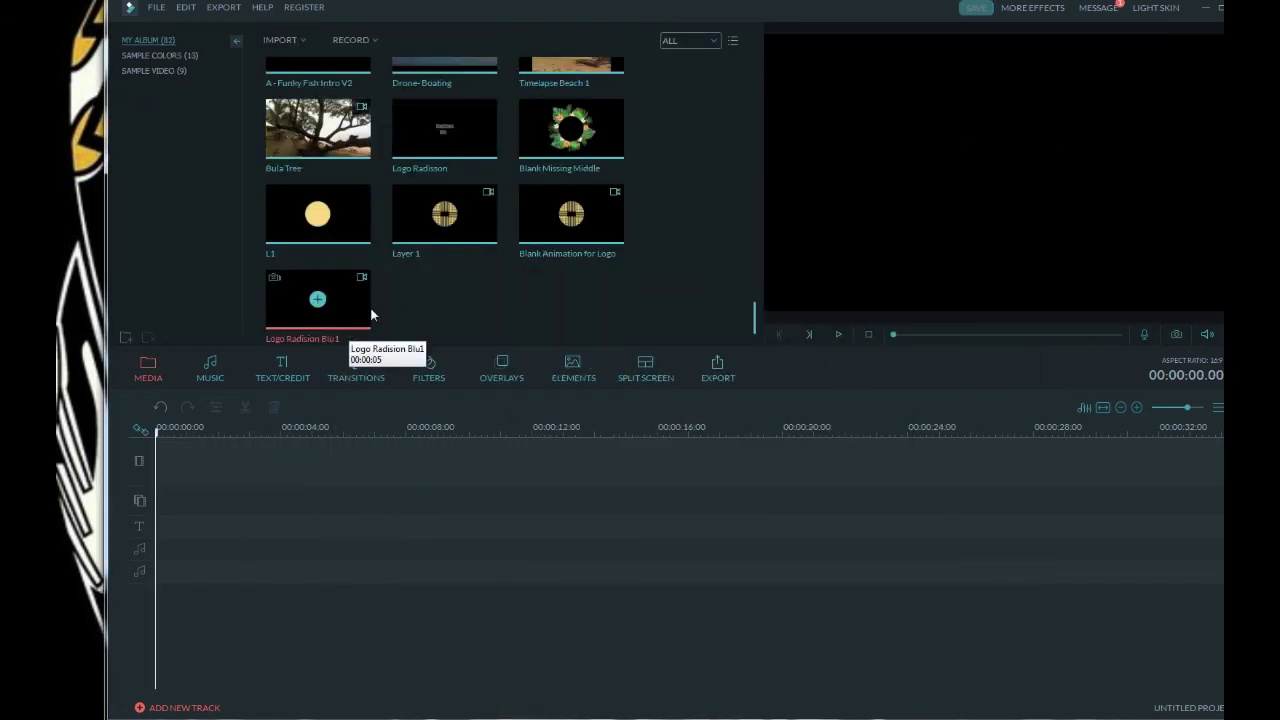
# - Lay Blank Animation for Logo on the first track, split it near 5 seconds and add a third piece
pyautogui.moveTo(572, 218); pyautogui.dragTo(243, 486)
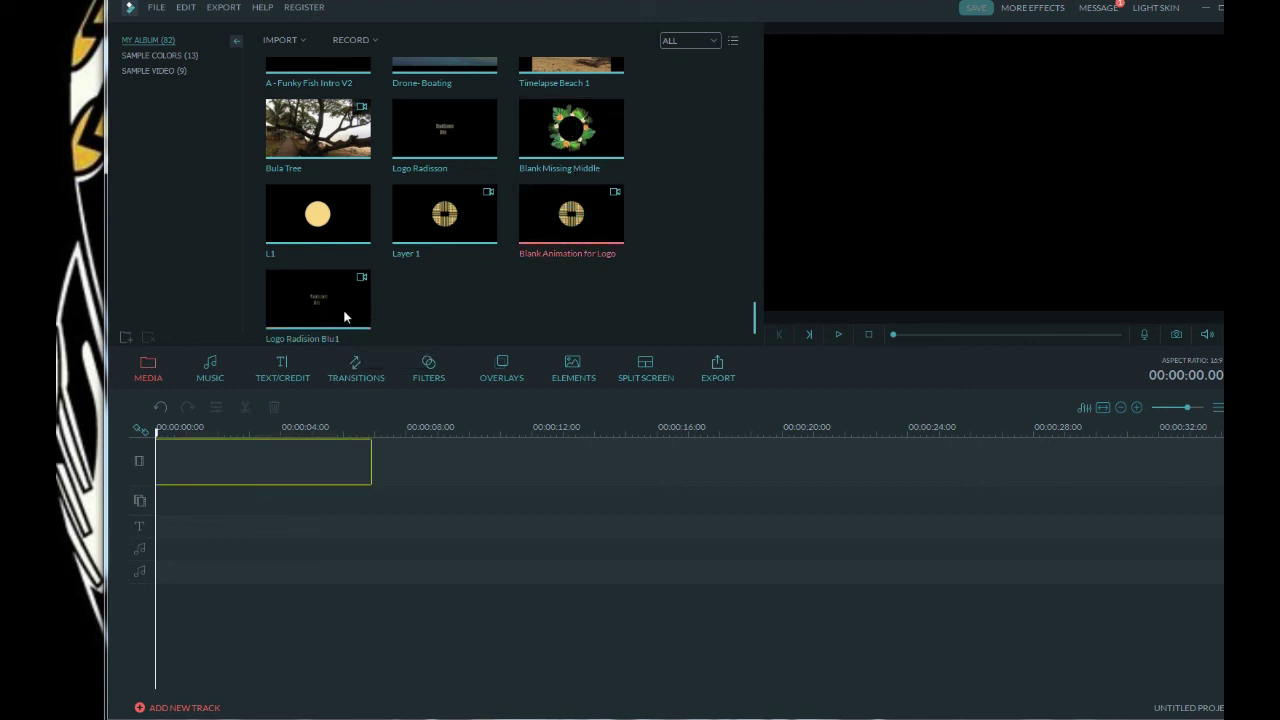
pyautogui.moveTo(328, 436); pyautogui.dragTo(323, 432)
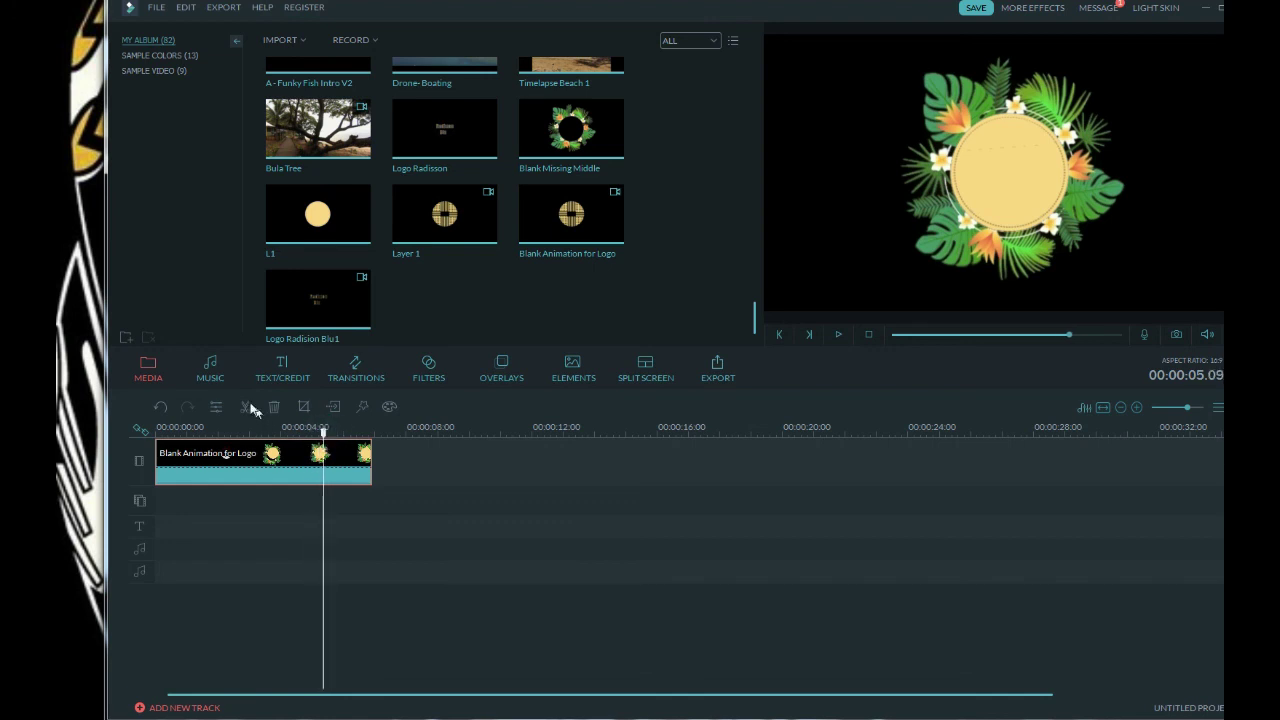
pyautogui.click(249, 404)
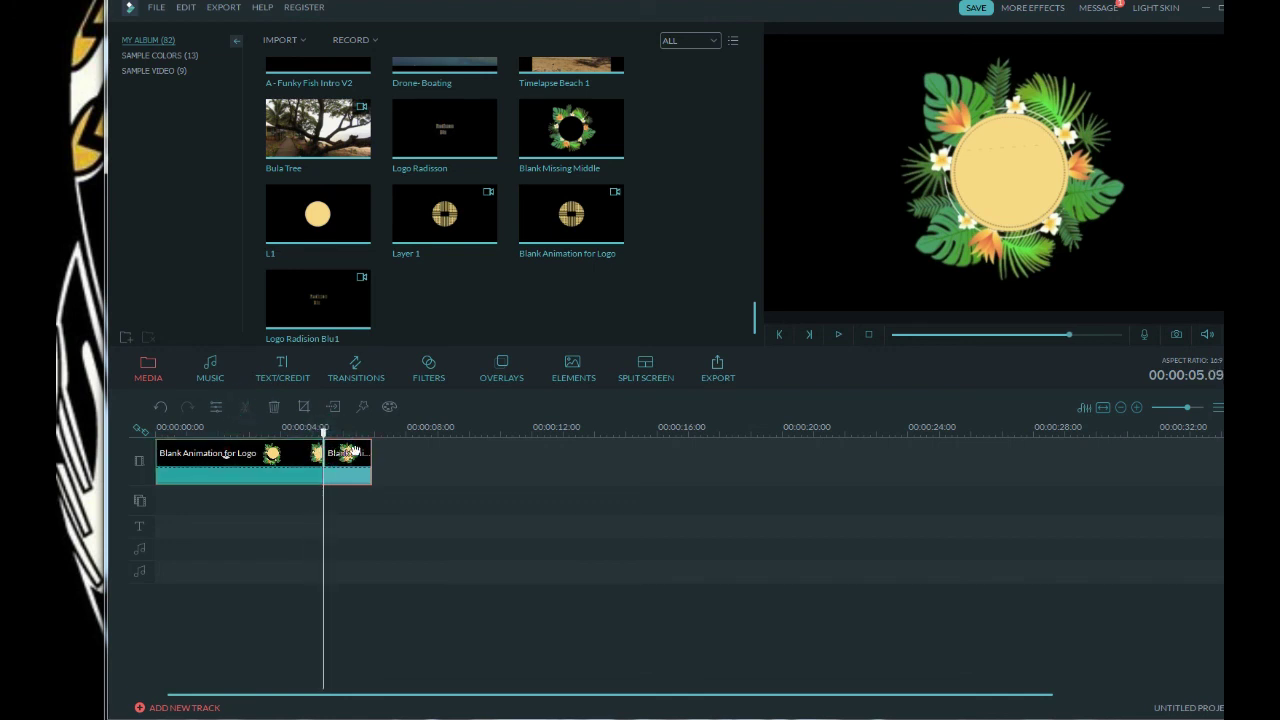
pyautogui.moveTo(415, 459); pyautogui.dragTo(414, 458)
pyautogui.press('space')
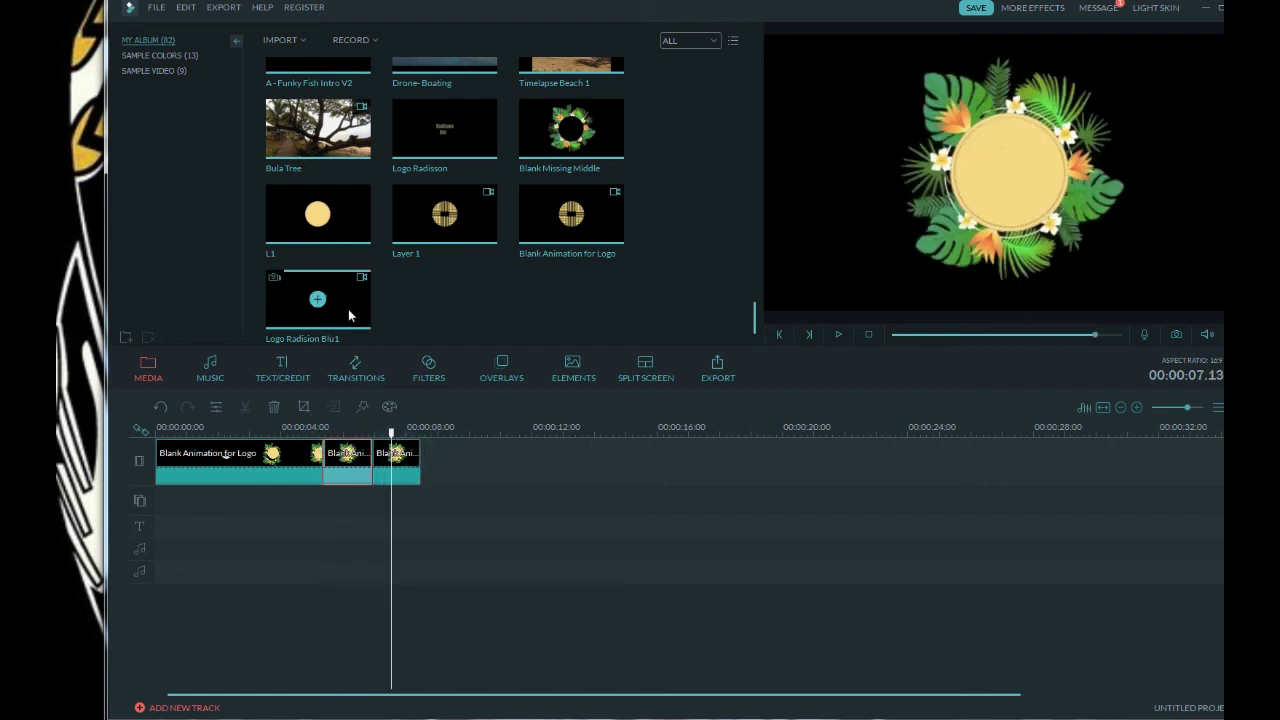
# - Overlay Logo Radision Blu1 on the second track and key out its black background via Green Screen
pyautogui.moveTo(349, 316); pyautogui.dragTo(354, 494)
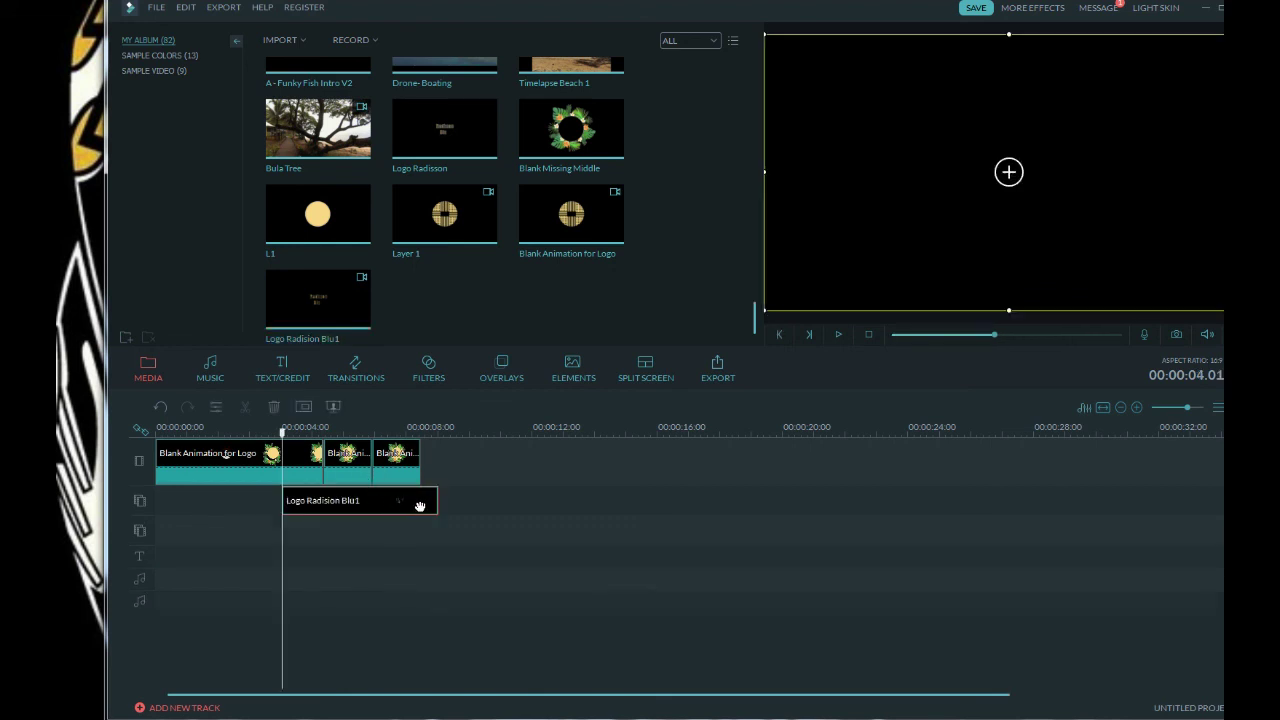
pyautogui.moveTo(345, 305)
pyautogui.moveTo(284, 431); pyautogui.dragTo(400, 437)
pyautogui.click(312, 506)
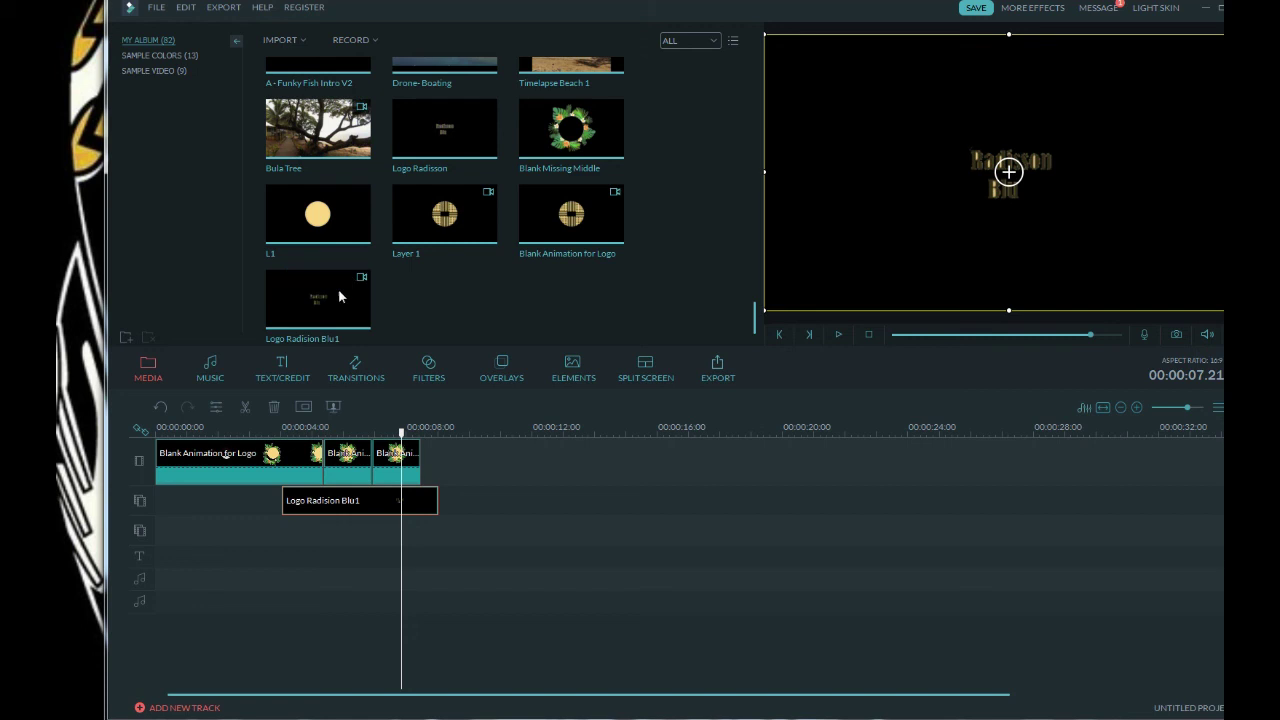
pyautogui.rightClick(361, 500)
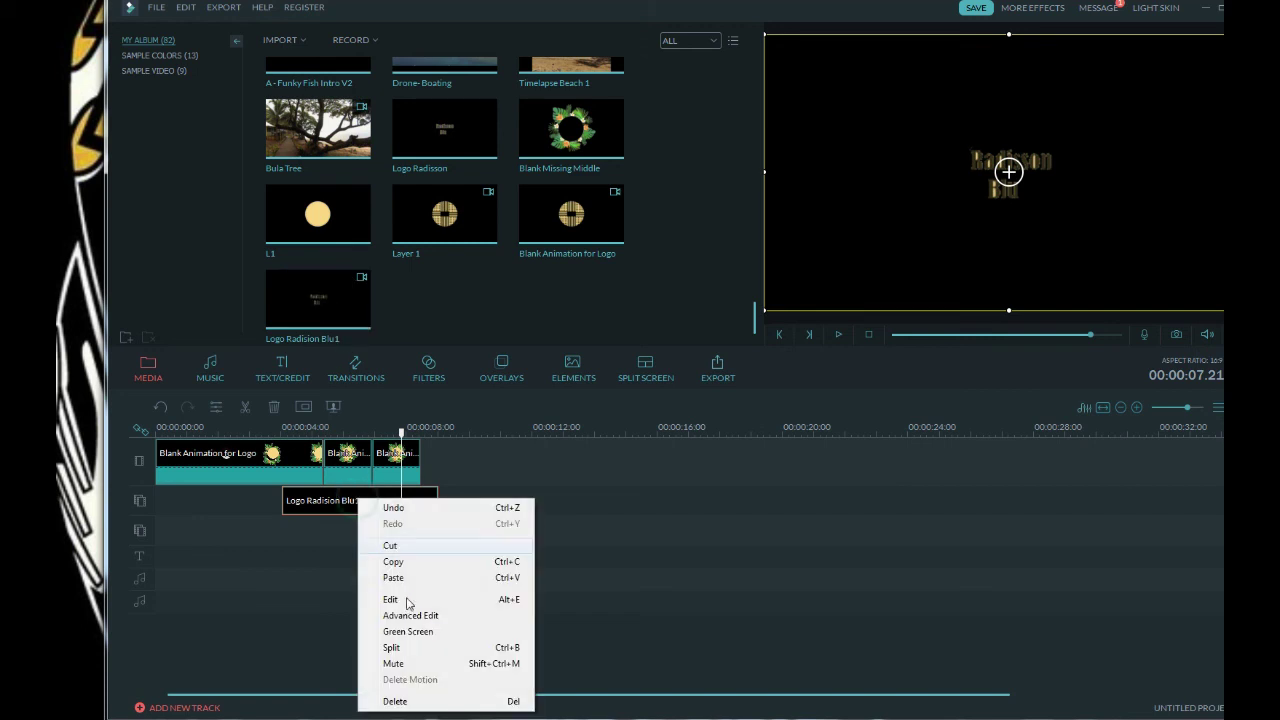
pyautogui.click(395, 552)
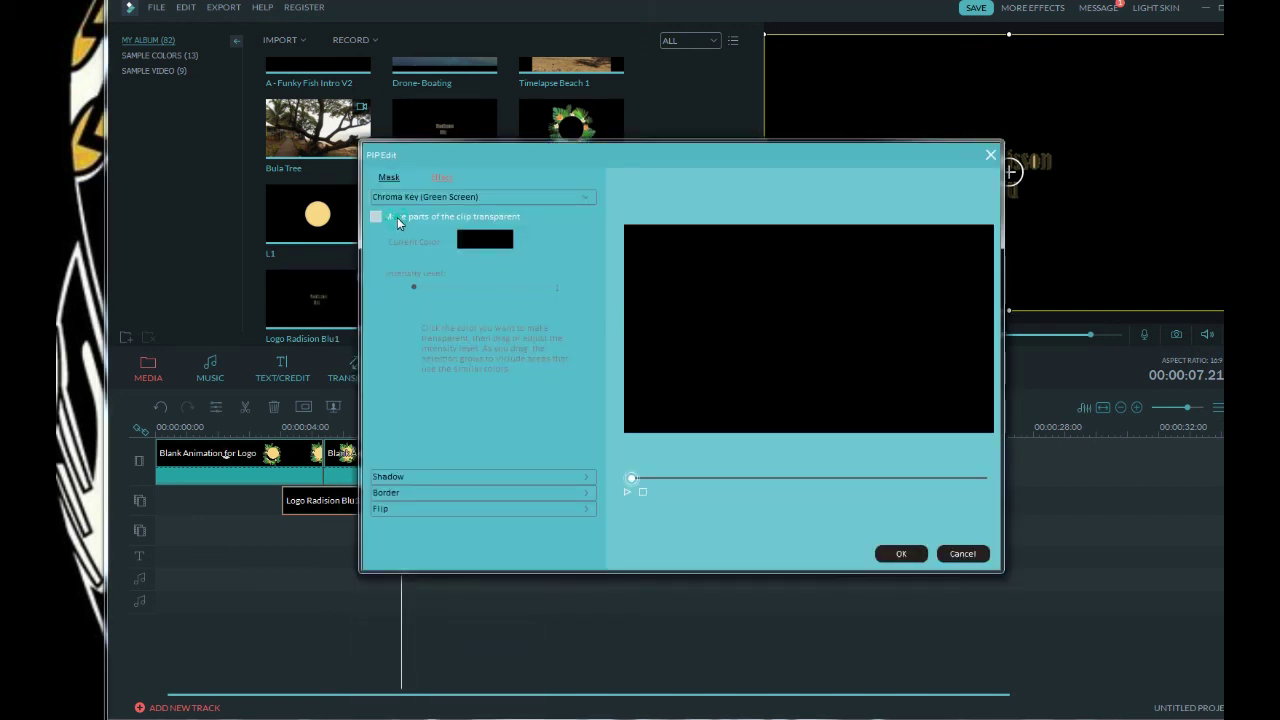
pyautogui.click(376, 216)
pyautogui.click(897, 553)
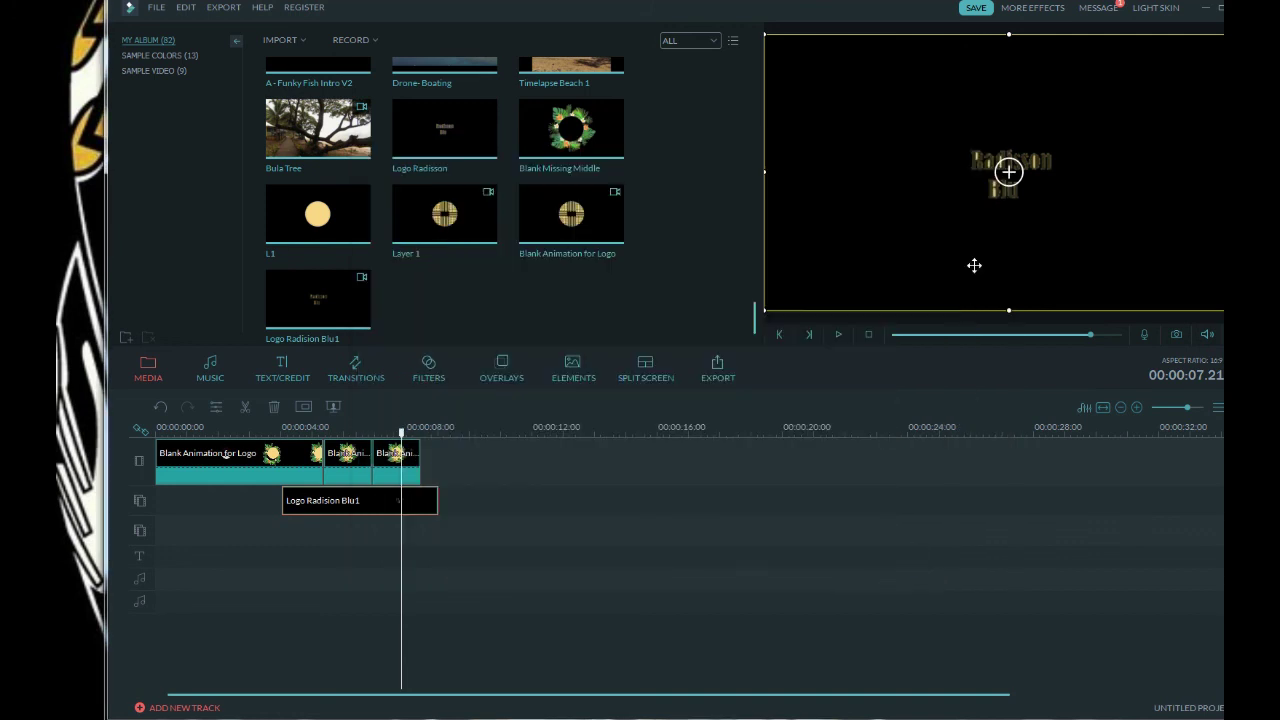
pyautogui.moveTo(400, 432); pyautogui.dragTo(362, 437)
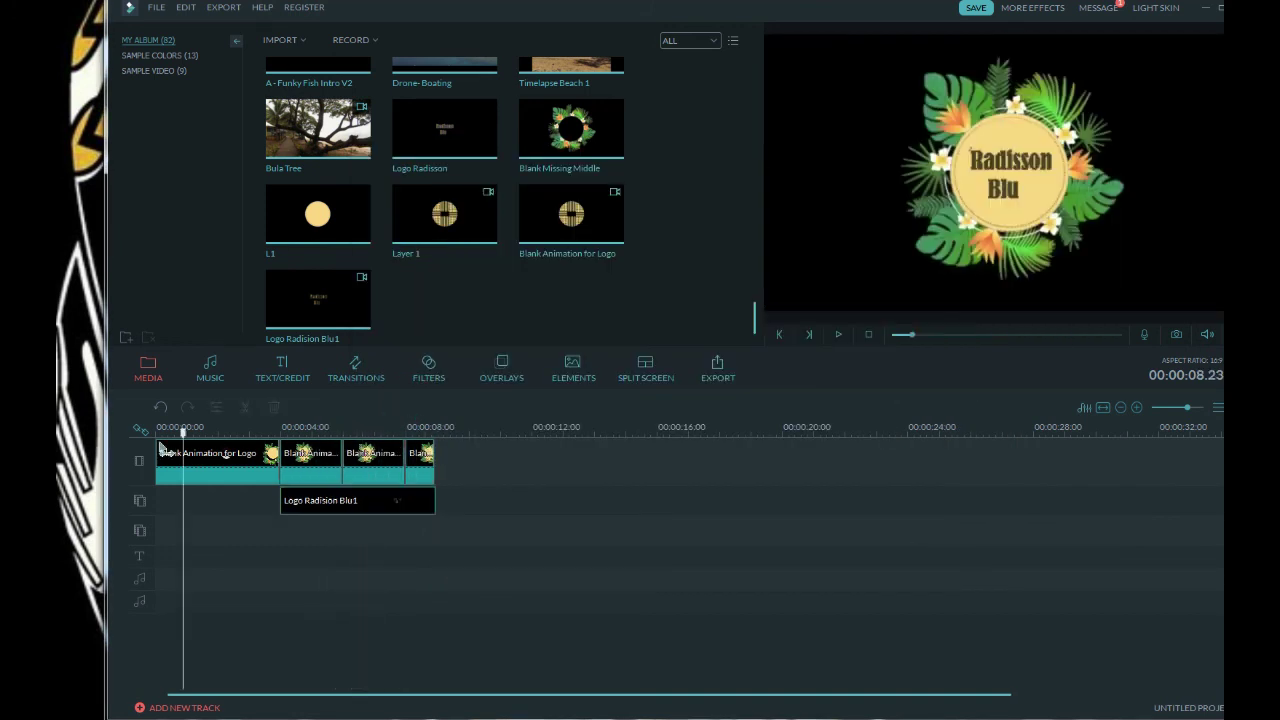
# - Play the logo animation from the start, then render it as the AVI video 'A - Radision Blu'
pyautogui.click(779, 334)
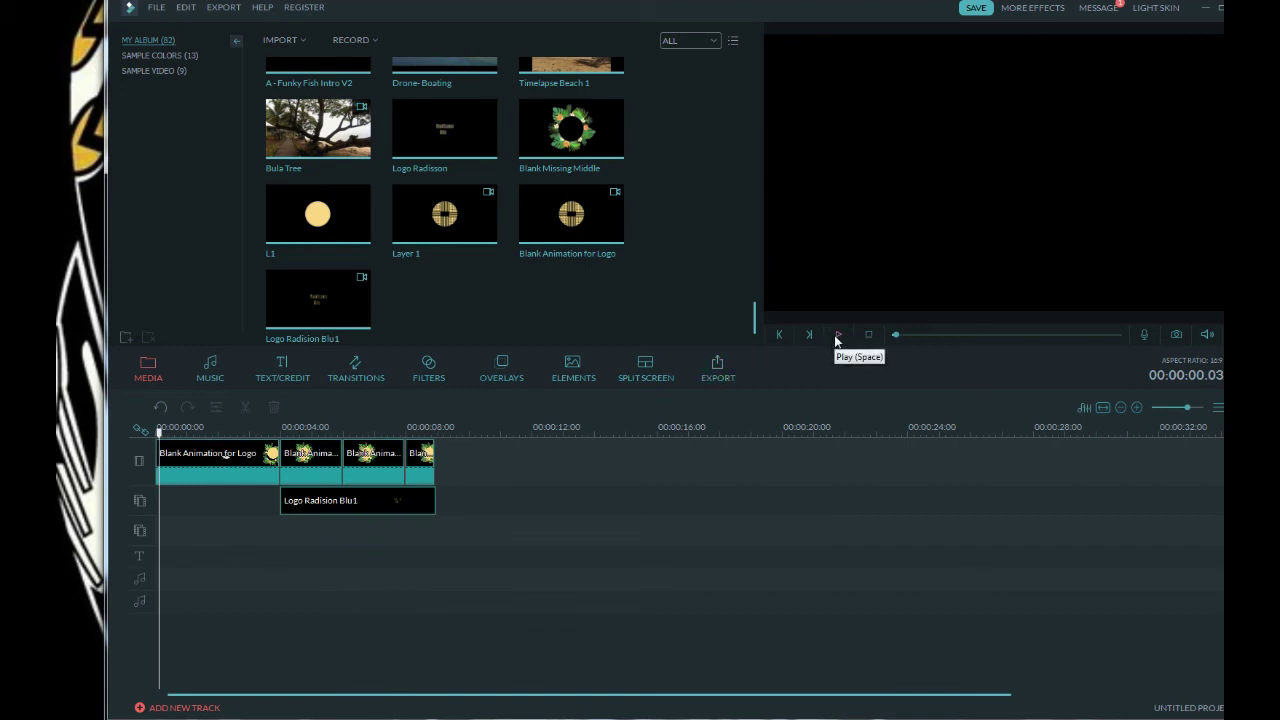
pyautogui.click(838, 337)
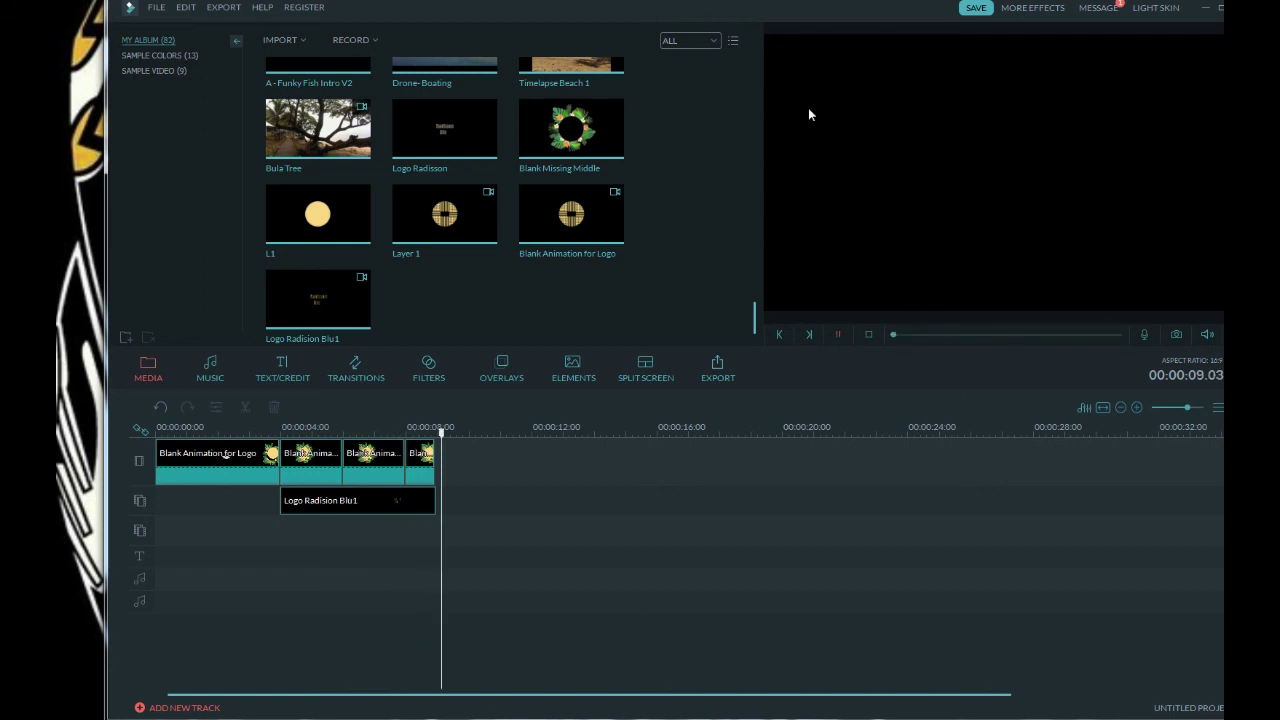
pyautogui.click(223, 7)
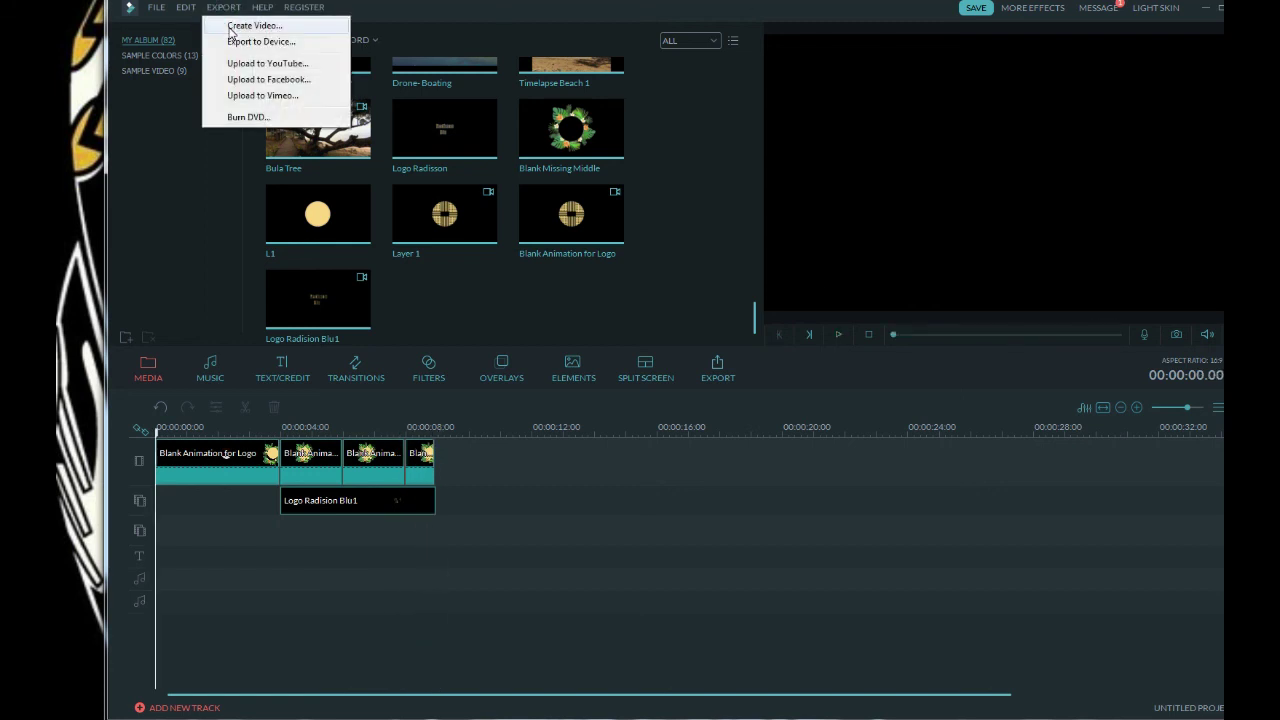
pyautogui.click(254, 25)
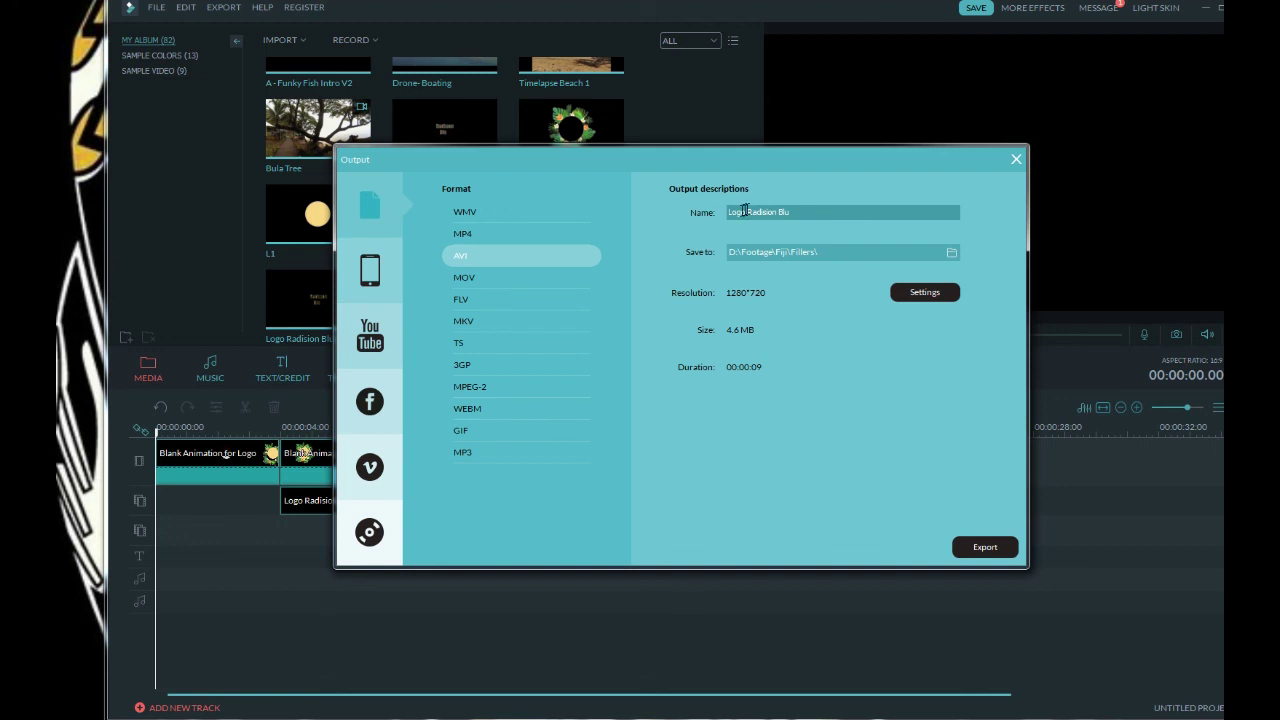
pyautogui.write('A -')
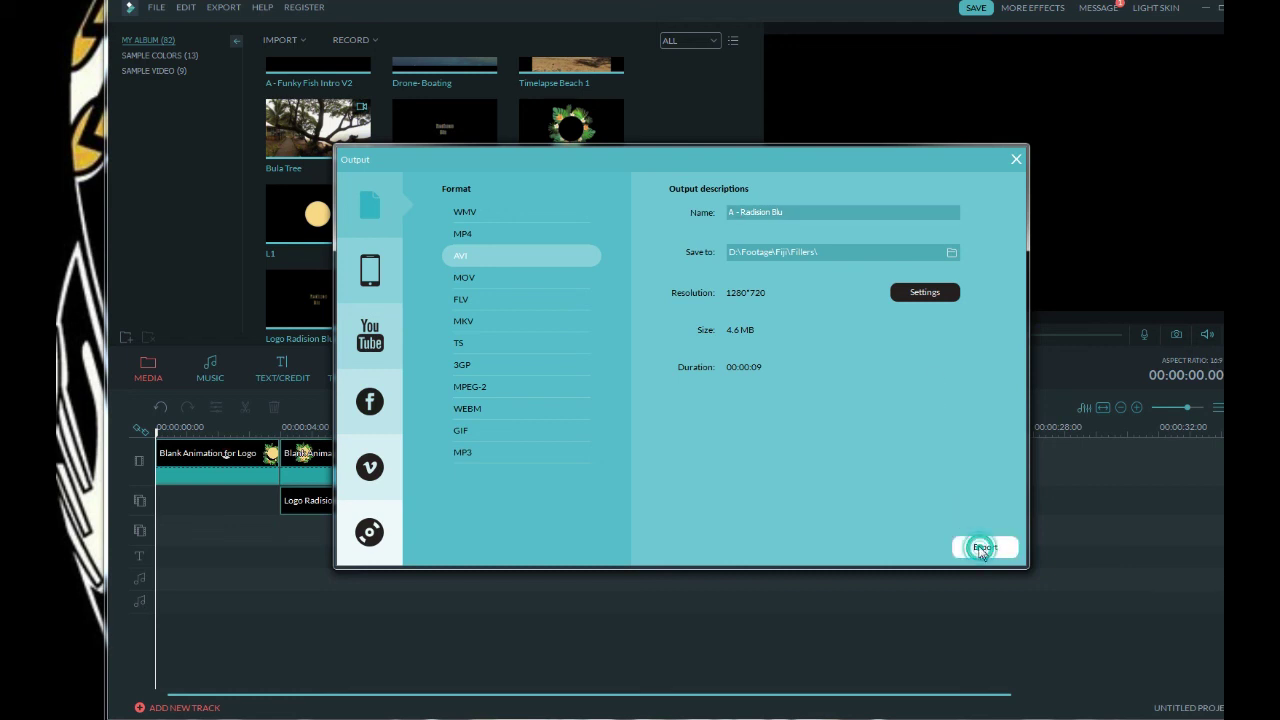
pyautogui.click(981, 550)
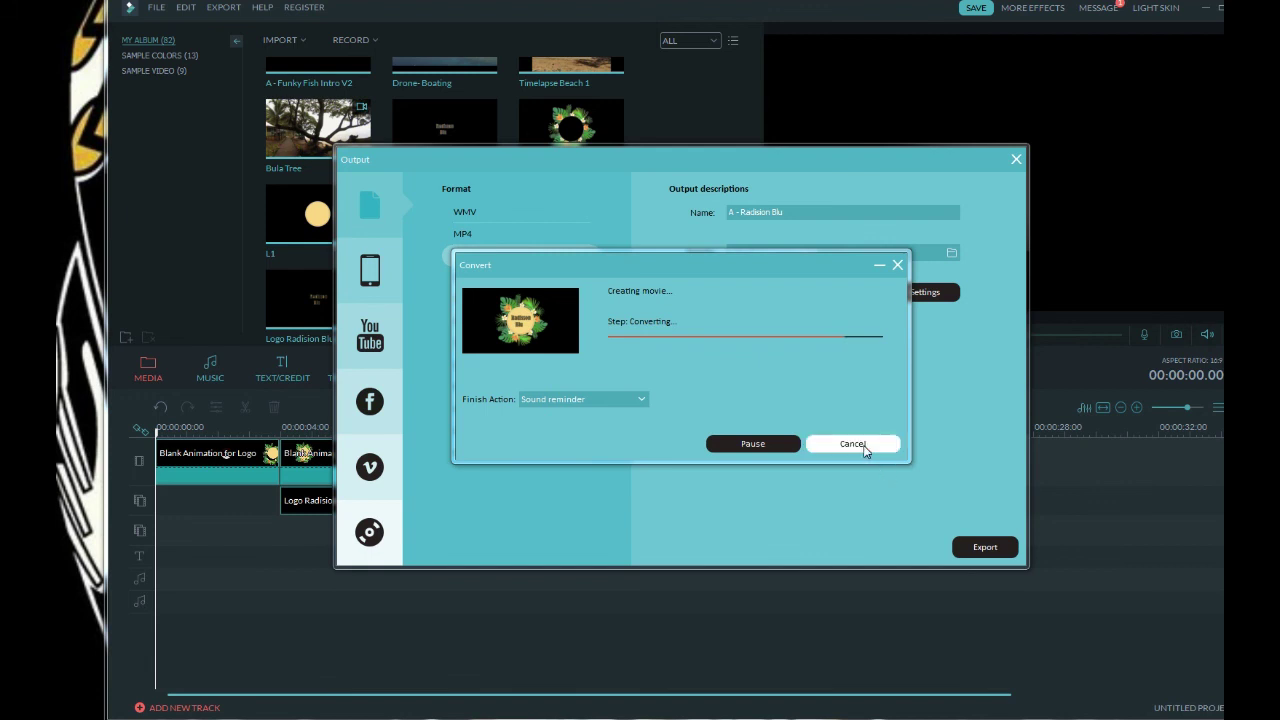
pyautogui.click(862, 446)
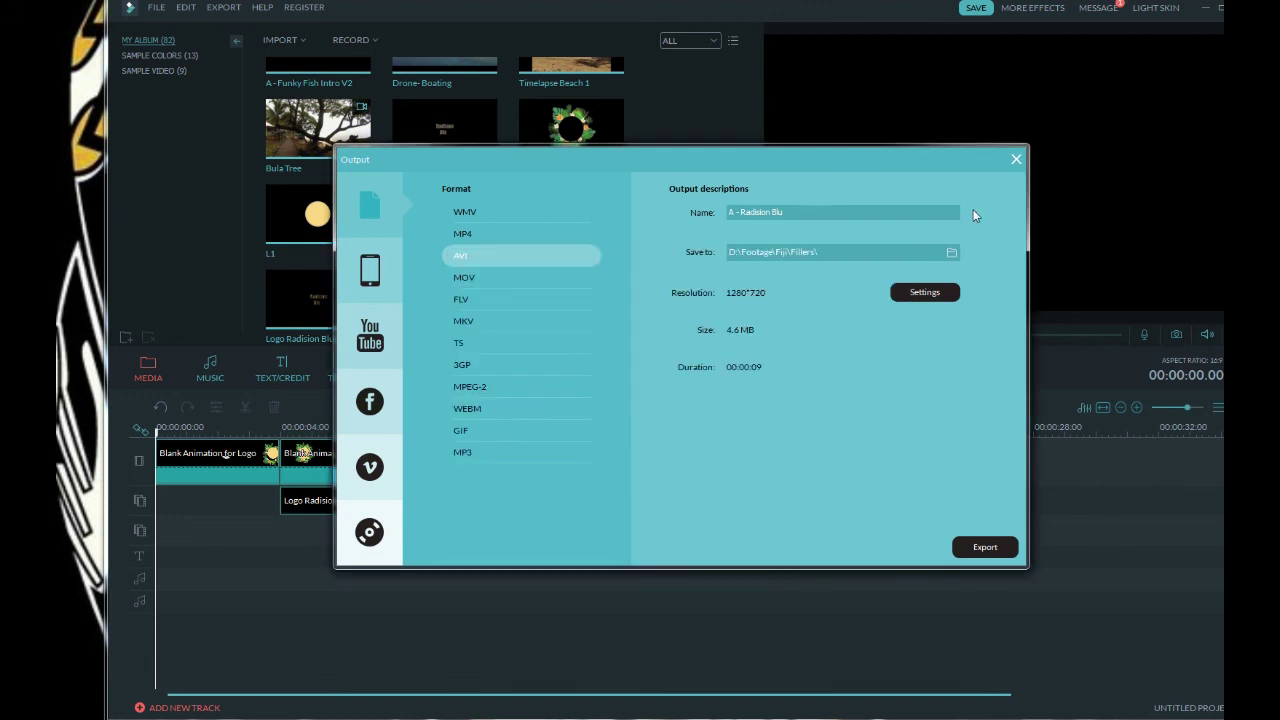
# - Close the export settings and delete all four clips, leaving the timeline empty
pyautogui.click(1016, 159)
pyautogui.click(425, 452)
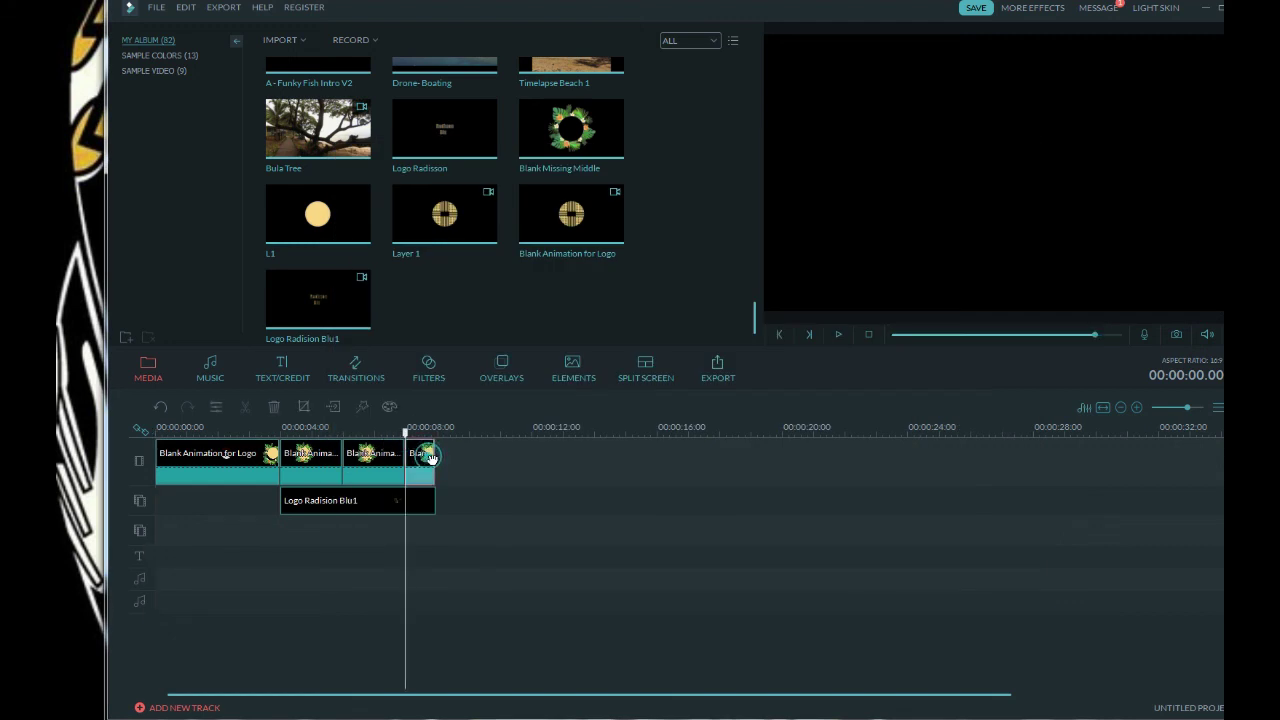
pyautogui.click(352, 500)
pyautogui.press('Delete')
pyautogui.click(343, 455)
pyautogui.press('Delete')
pyautogui.click(290, 455)
pyautogui.press('Delete')
pyautogui.click(160, 455)
pyautogui.press('Delete')
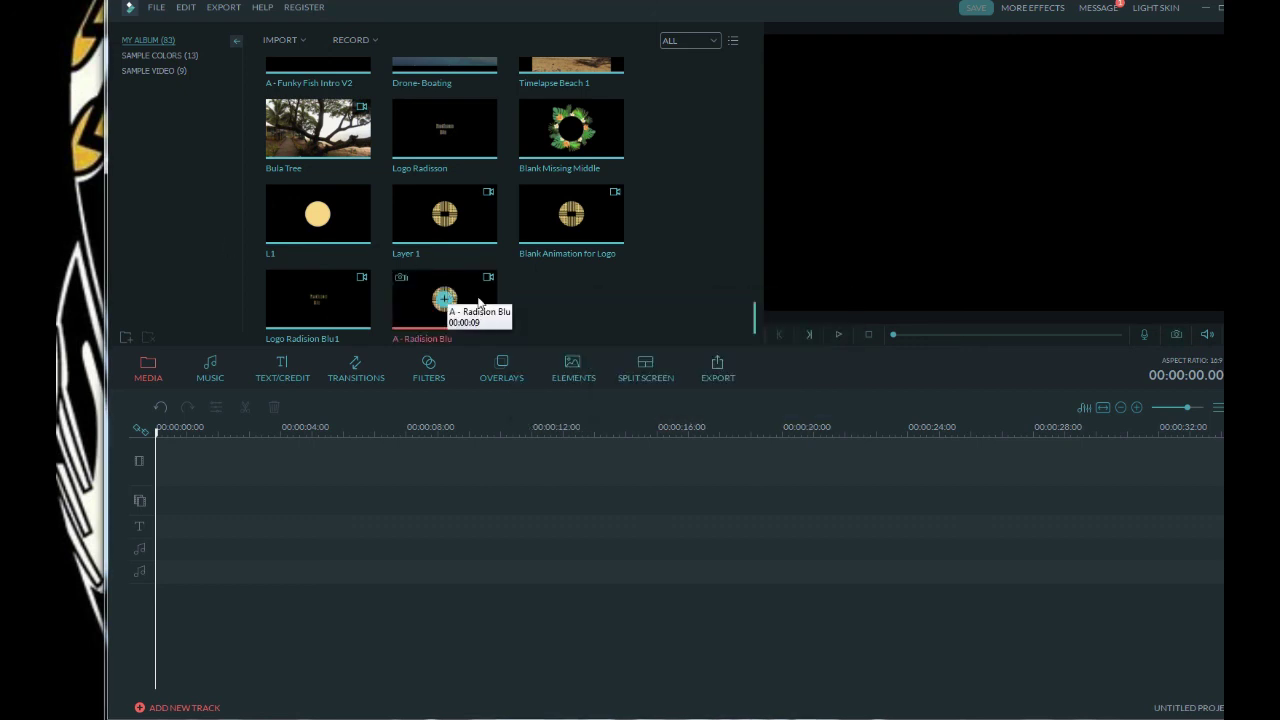
# - Place A - Radision Blu at the timeline start, split it near 7 seconds and duplicate the end piece
pyautogui.moveTo(470, 306); pyautogui.dragTo(283, 478)
pyautogui.moveTo(157, 430); pyautogui.dragTo(405, 450)
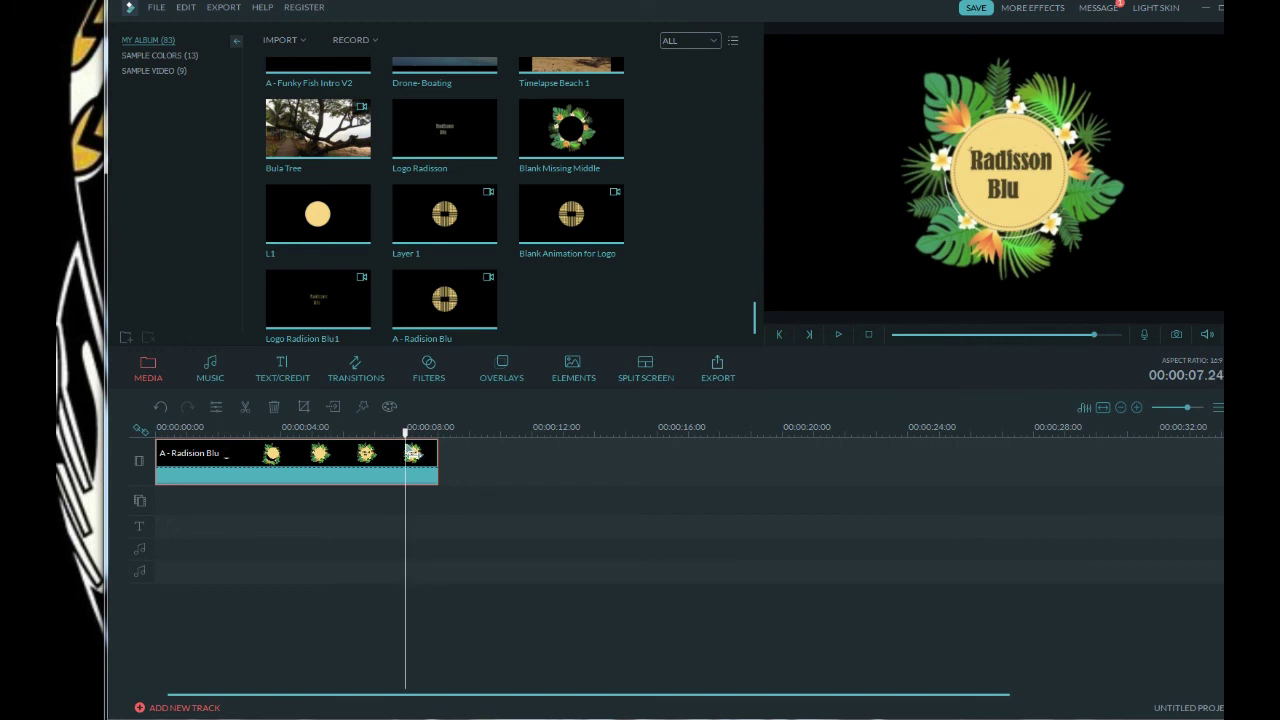
pyautogui.click(246, 407)
pyautogui.click(420, 455)
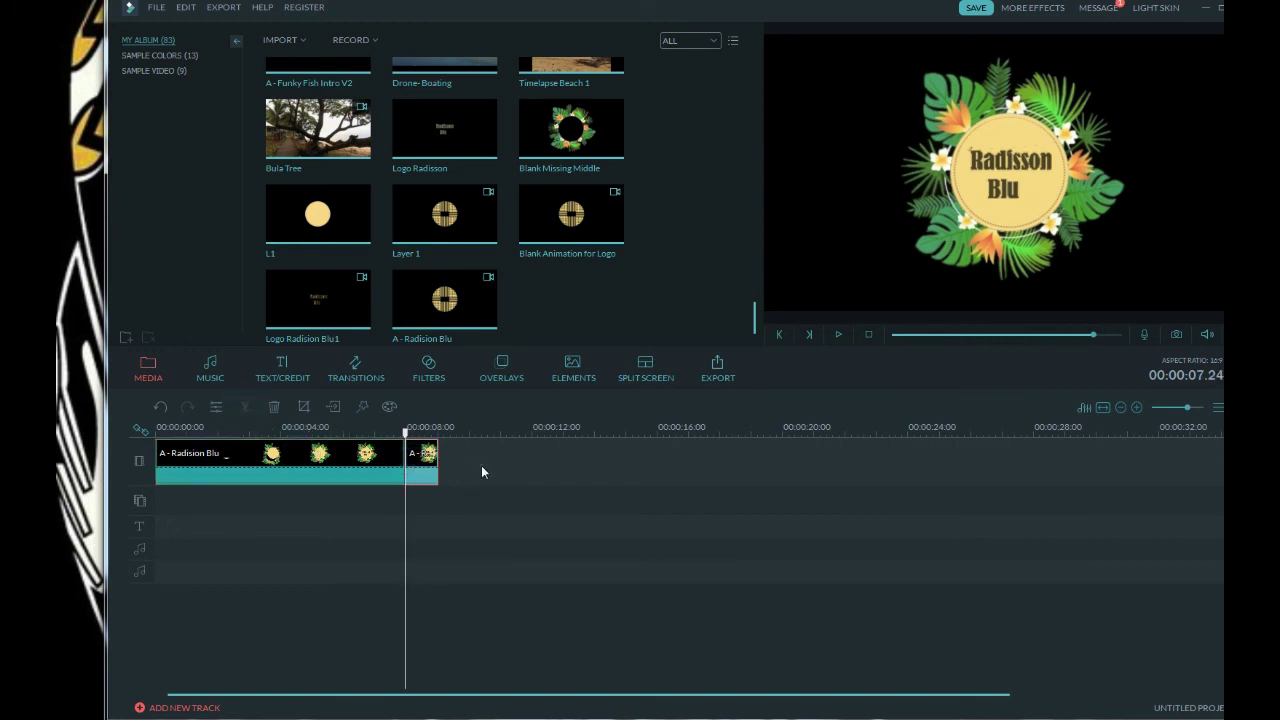
pyautogui.hotkey('ctrl', 'v')
pyautogui.click(463, 463)
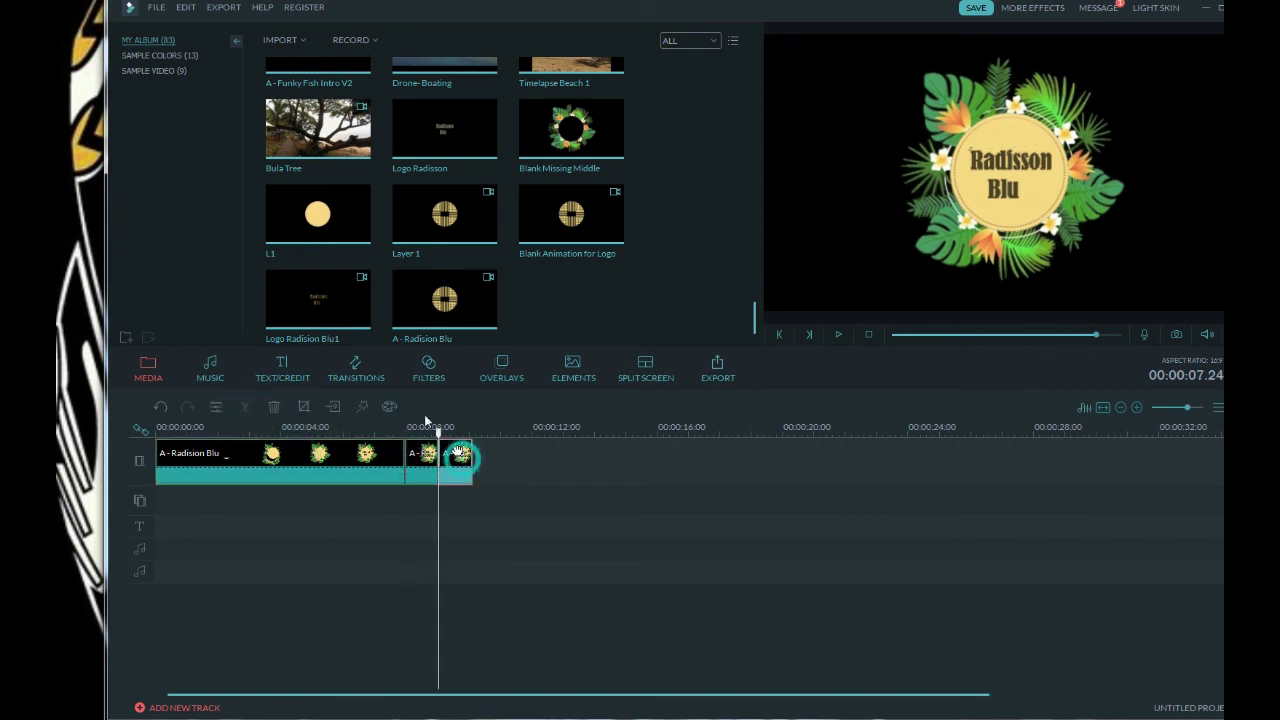
pyautogui.click(356, 377)
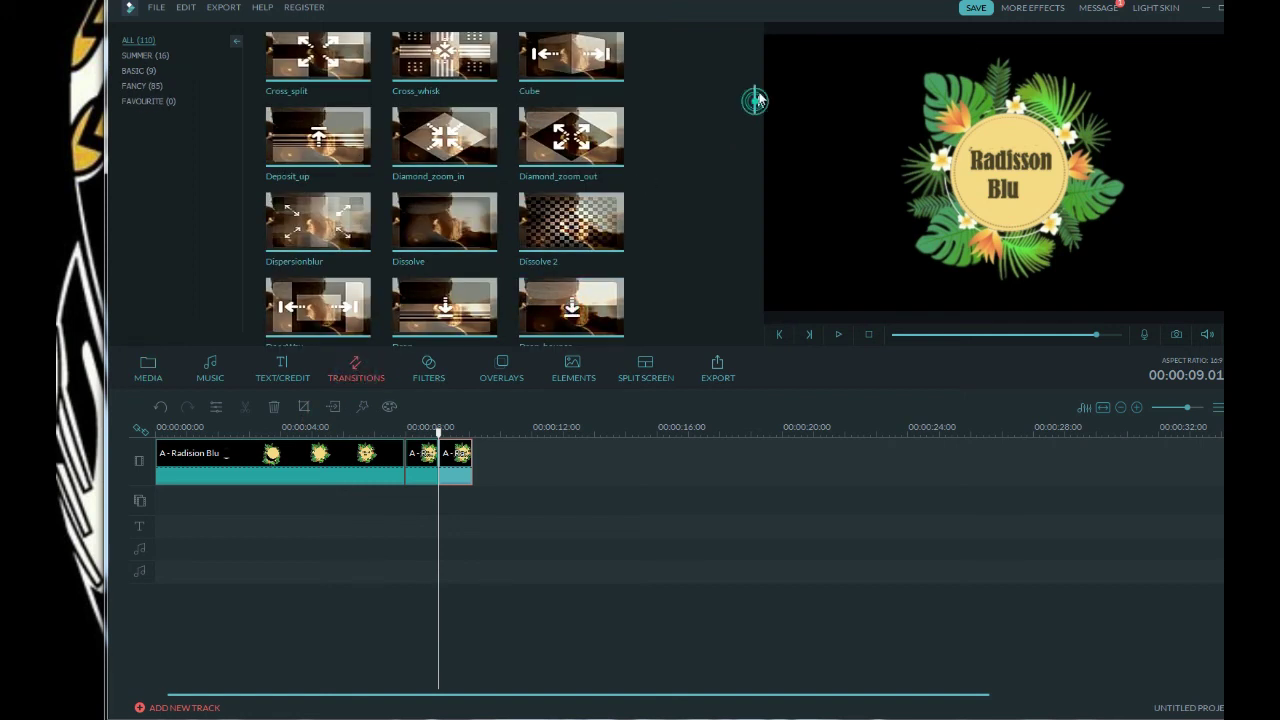
pyautogui.moveTo(751, 94); pyautogui.dragTo(738, 247)
# - Preview Roll_clockwise, then apply CrossZoom to the final short piece and scrub through to check it
pyautogui.scroll(1, 737, 240)
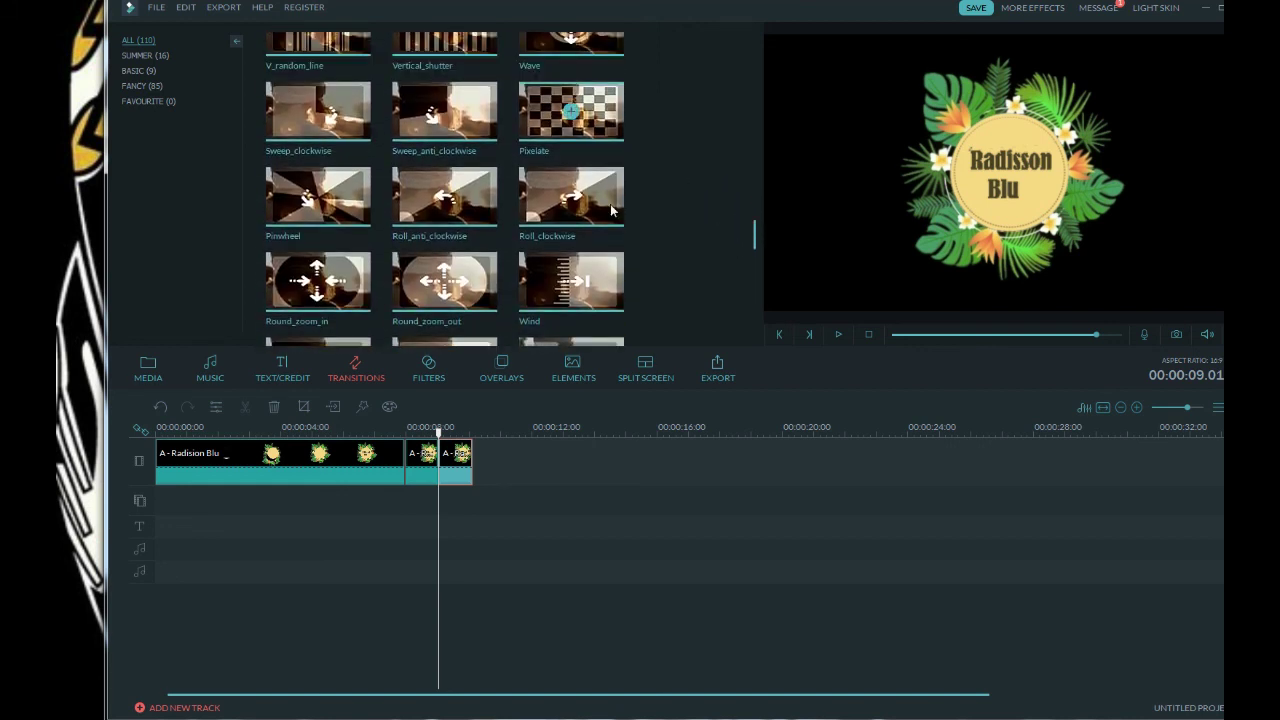
pyautogui.click(600, 205)
pyautogui.scroll(15, 662, 195)
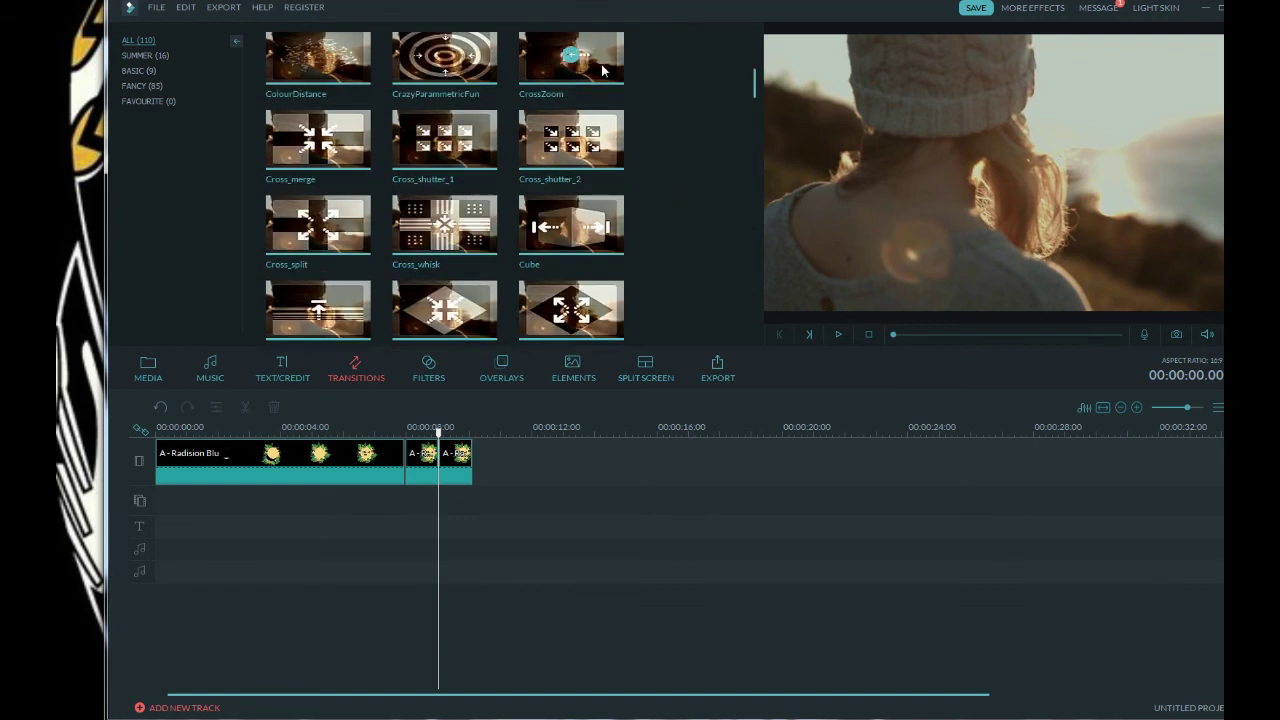
pyautogui.scroll(3, 600, 120)
pyautogui.moveTo(568, 180); pyautogui.dragTo(480, 453)
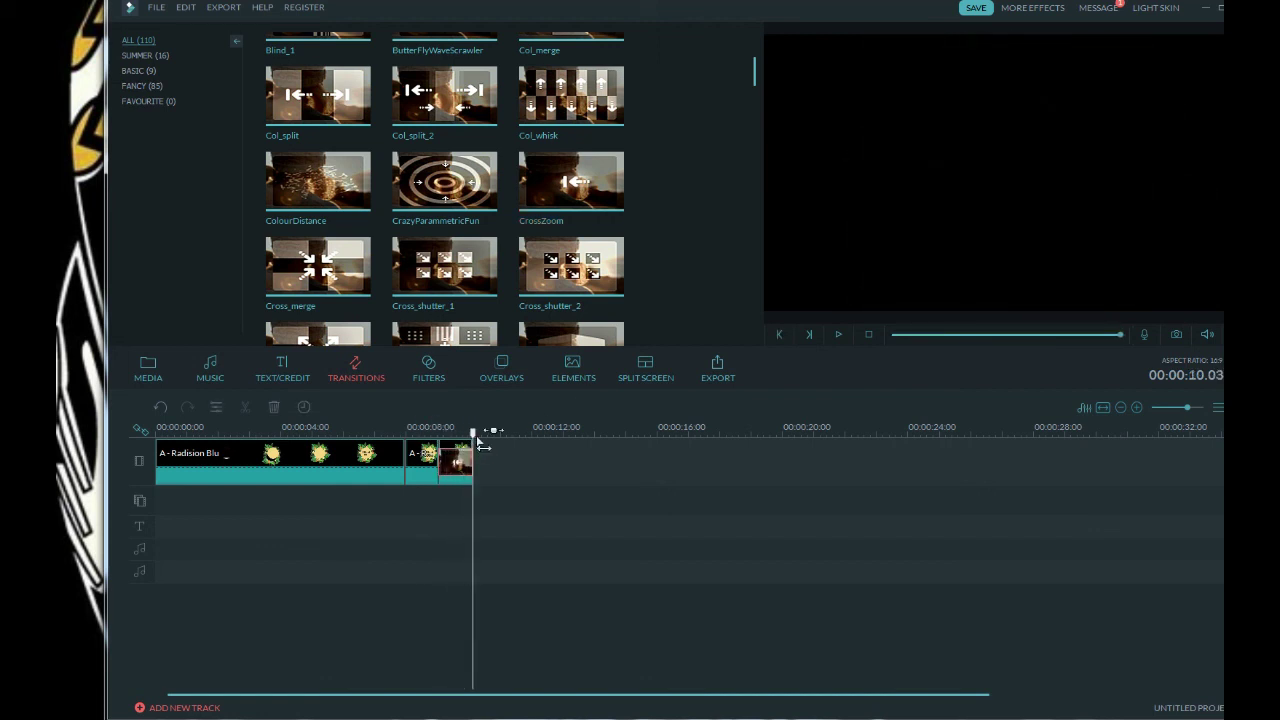
pyautogui.moveTo(478, 436); pyautogui.dragTo(220, 440)
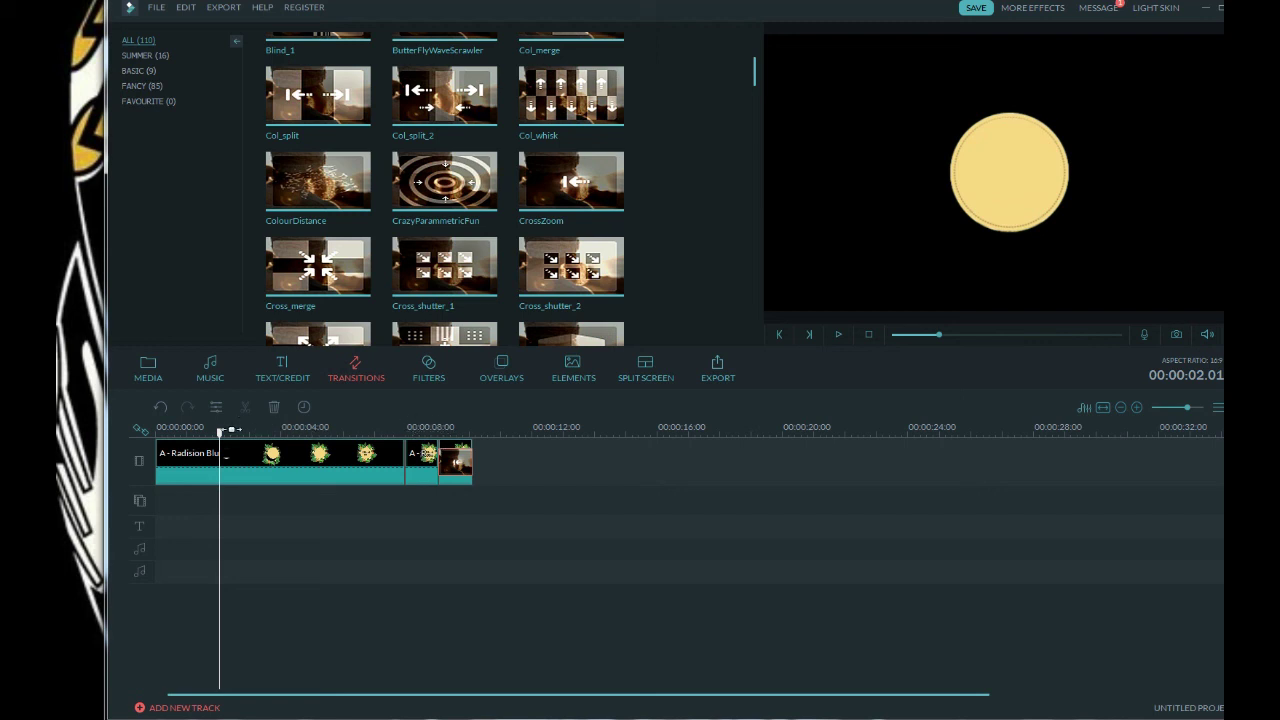
pyautogui.moveTo(224, 441); pyautogui.dragTo(457, 451)
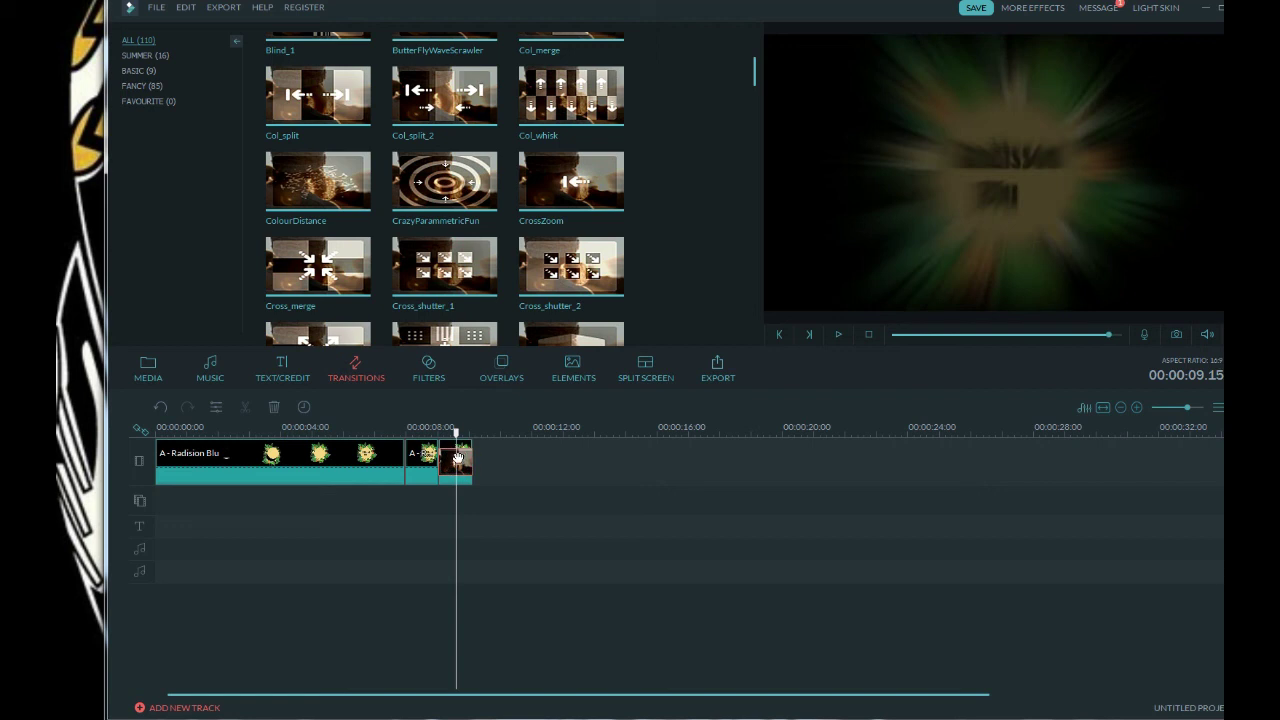
pyautogui.moveTo(455, 432); pyautogui.dragTo(481, 438)
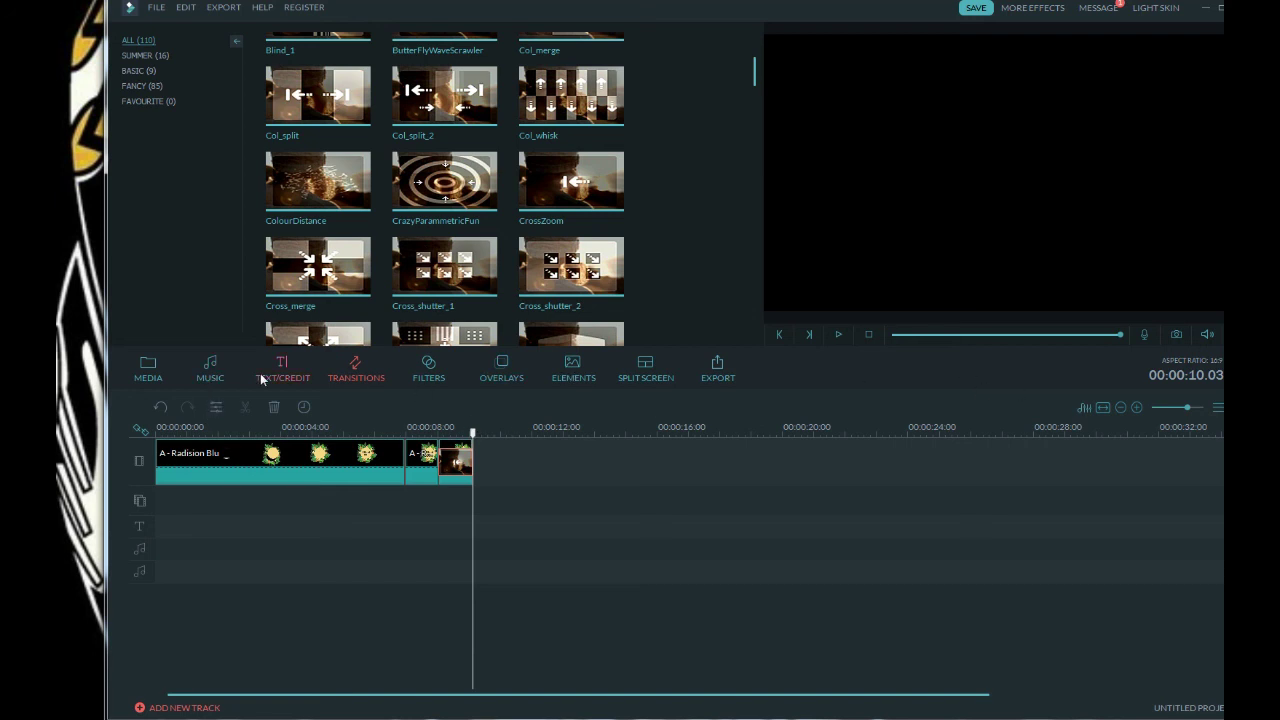
# - Re-export the timeline as the 10-second AVI 'A - Radision Blu' and close both export windows
pyautogui.click(223, 8)
pyautogui.click(230, 25)
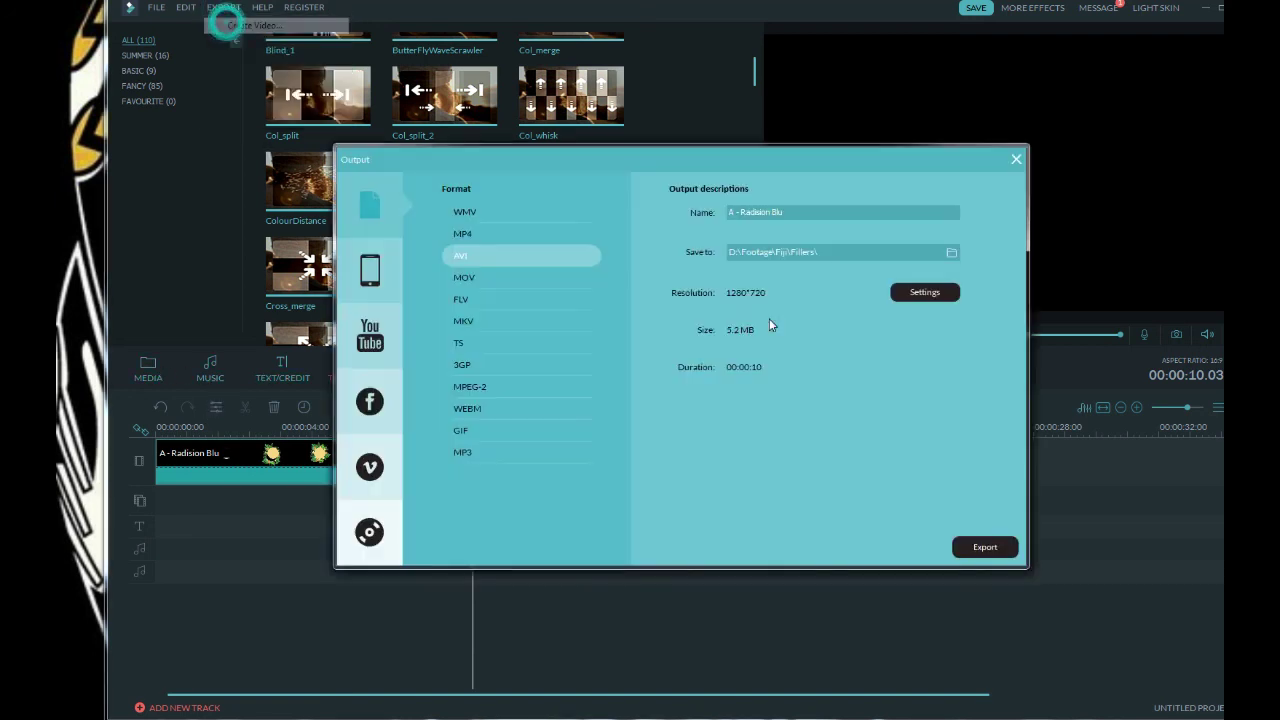
pyautogui.click(982, 550)
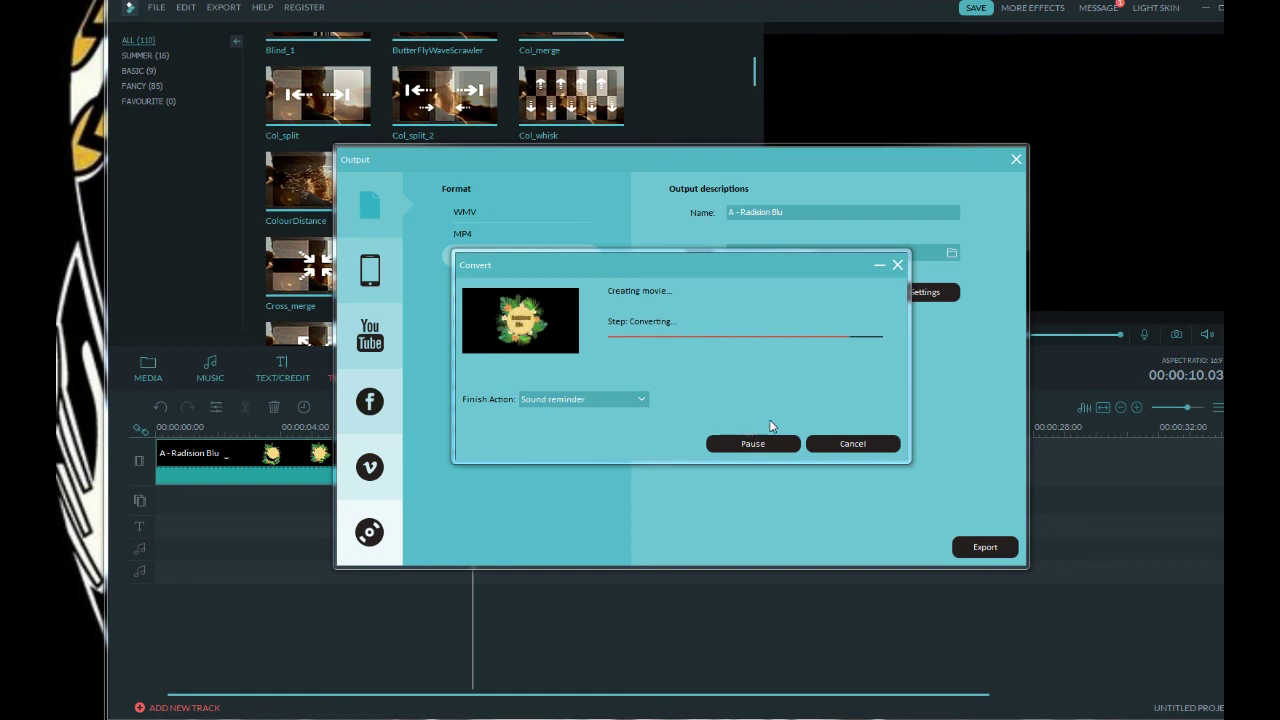
pyautogui.click(838, 444)
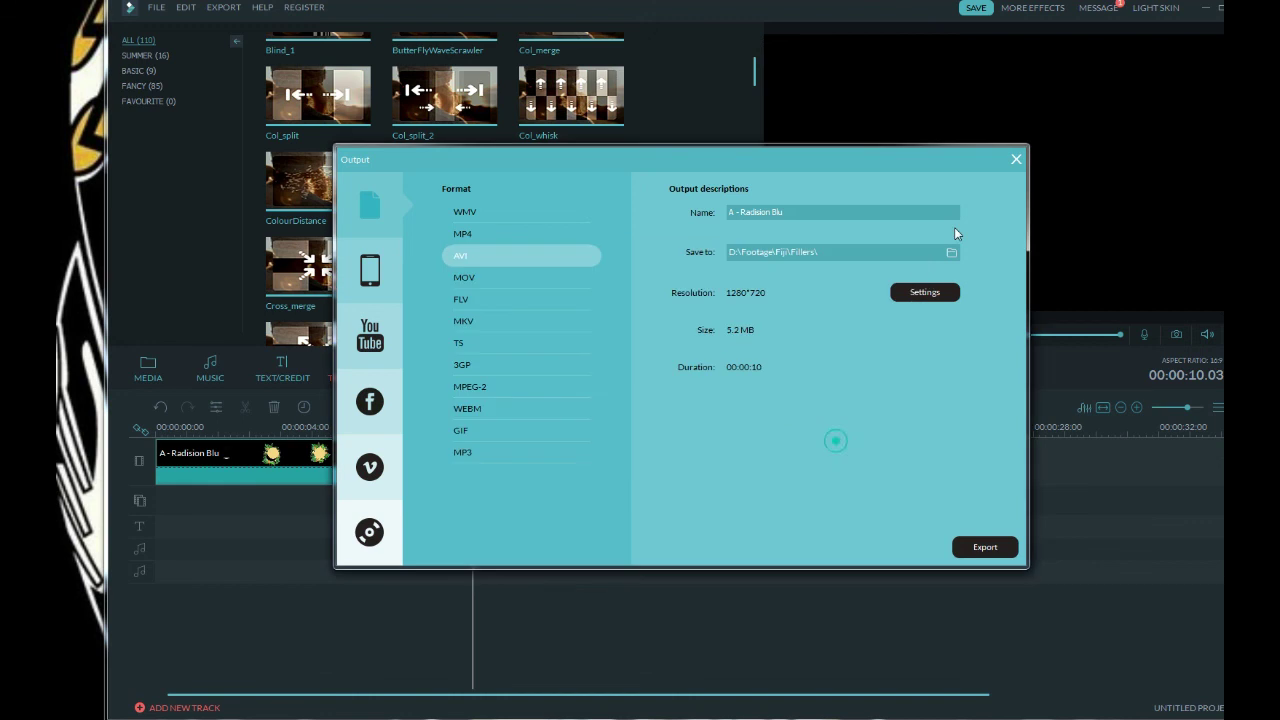
pyautogui.click(1016, 159)
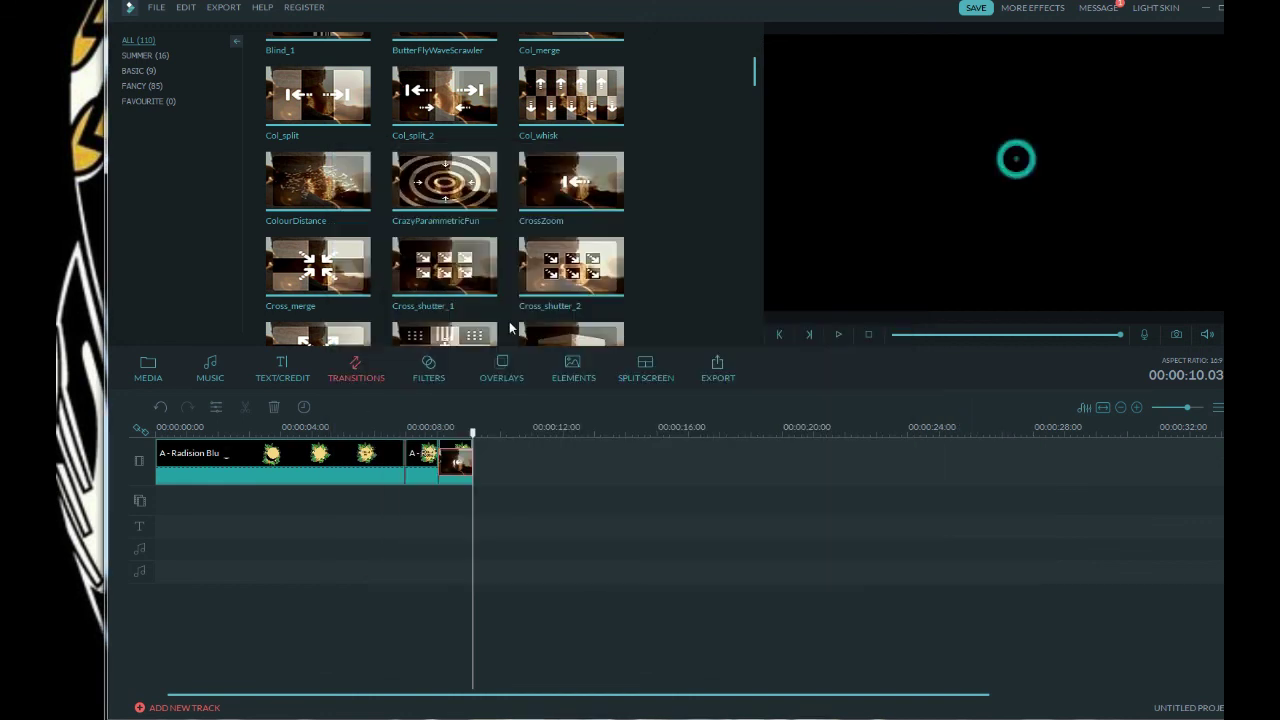
# - Clear all A - Radision Blu pieces from the timeline
pyautogui.click(146, 370)
pyautogui.click(315, 455)
pyautogui.press('Delete')
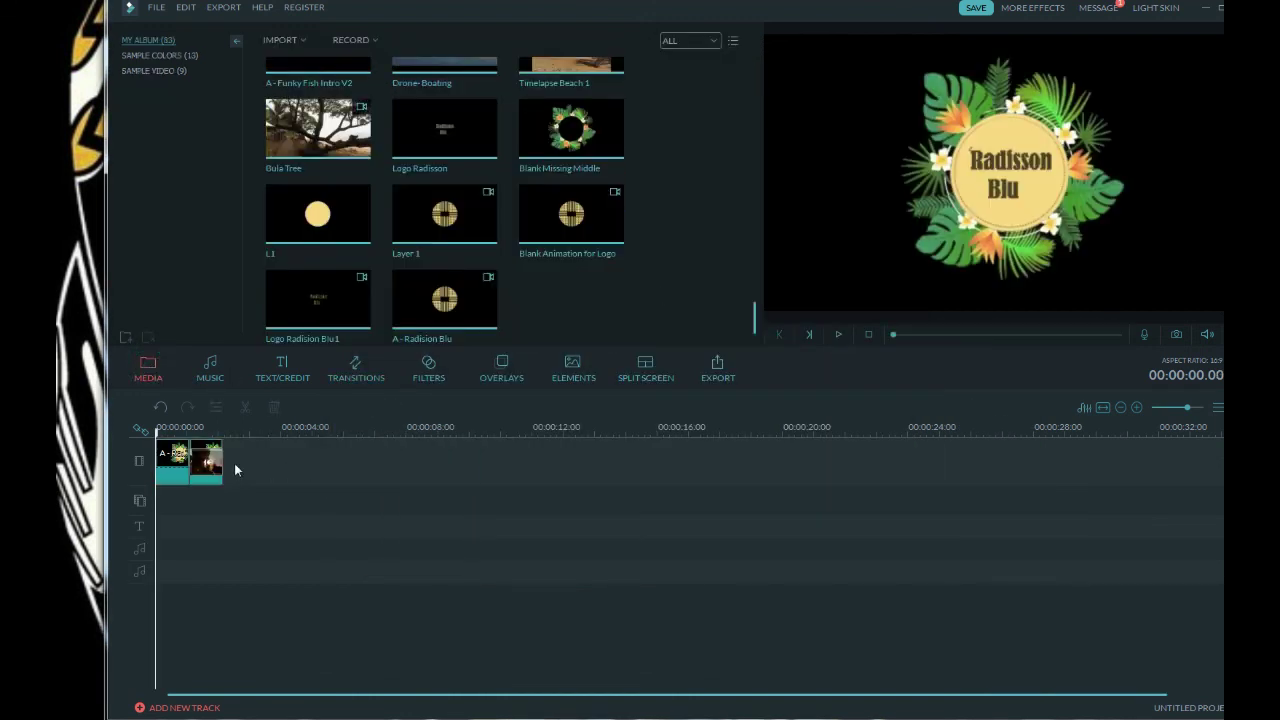
pyautogui.press('Delete')
pyautogui.press('Delete')
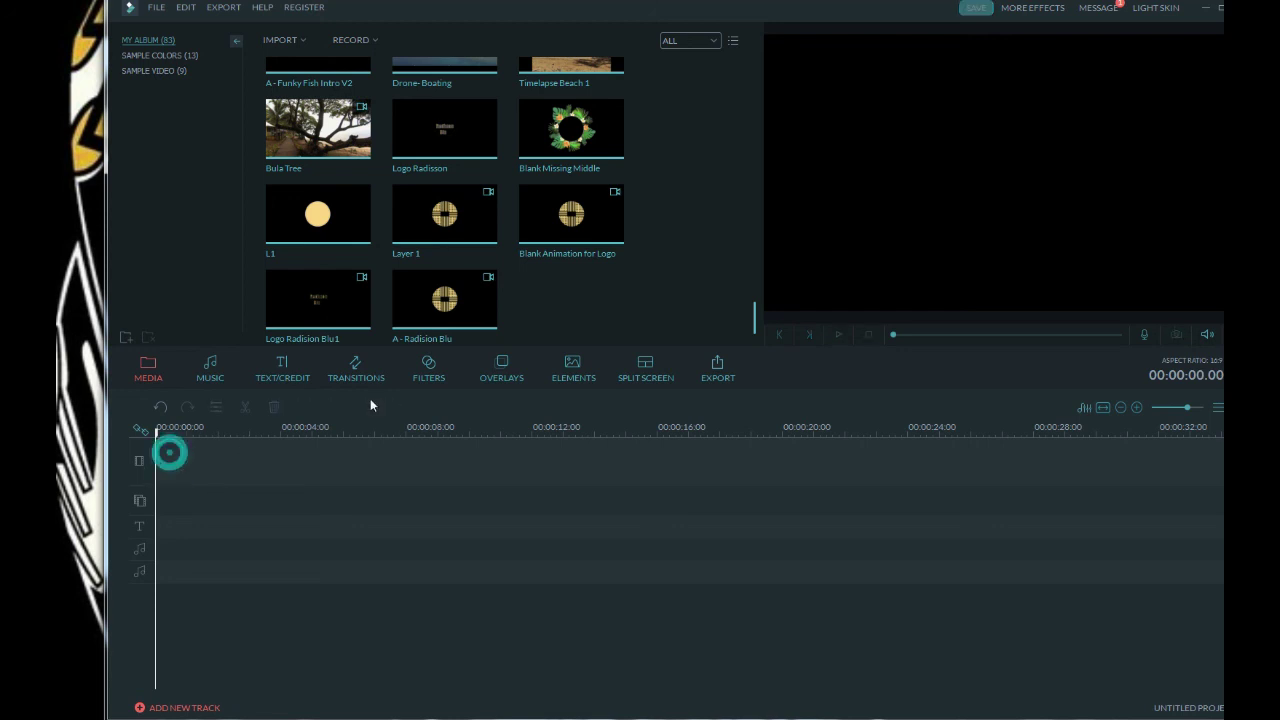
# - Put the Beach Pan clip on the video track and set its speed to 0.50X
pyautogui.click(148, 367)
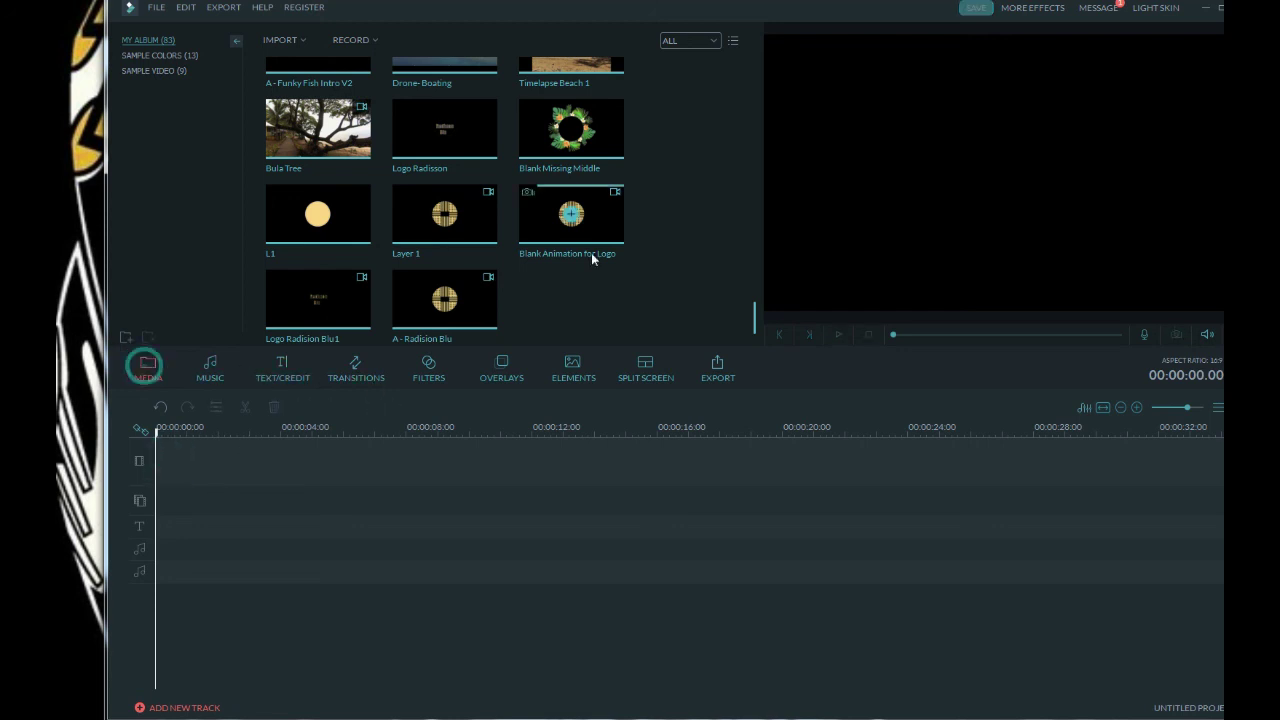
pyautogui.scroll(5, 605, 278)
pyautogui.scroll(1, 614, 278)
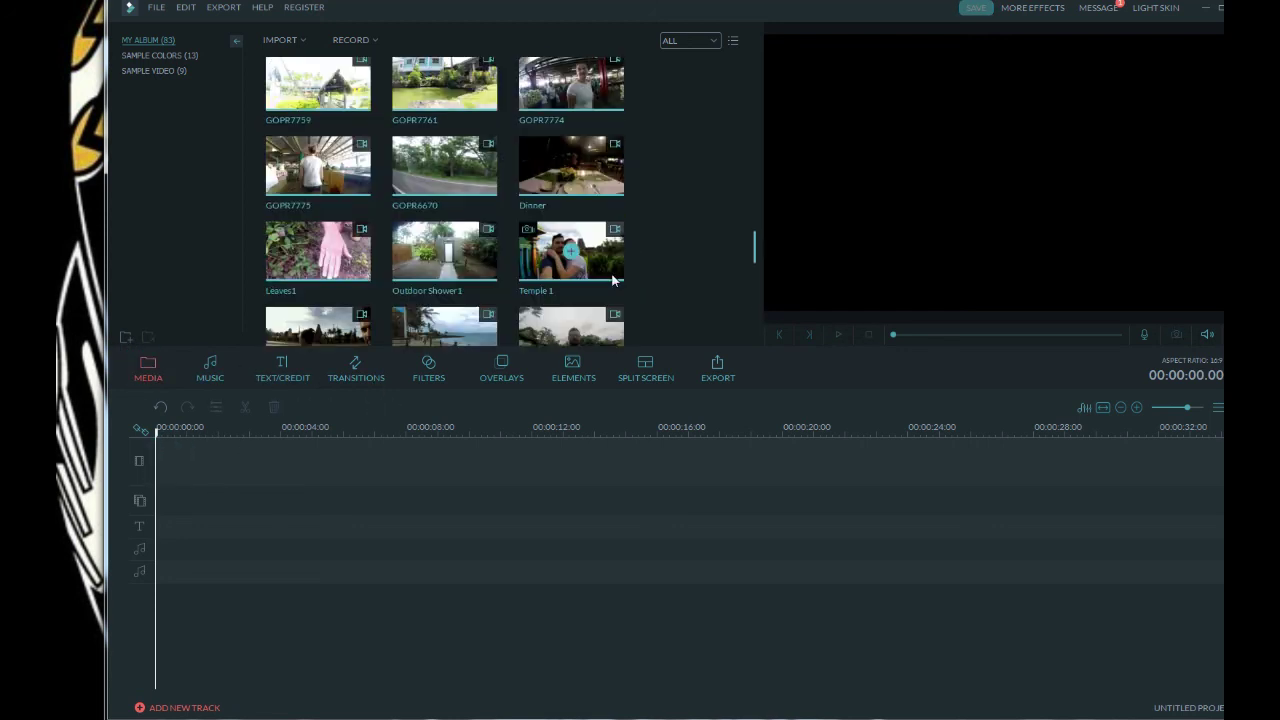
pyautogui.scroll(-1, 620, 290)
pyautogui.moveTo(461, 229)
pyautogui.moveTo(461, 229); pyautogui.dragTo(198, 430)
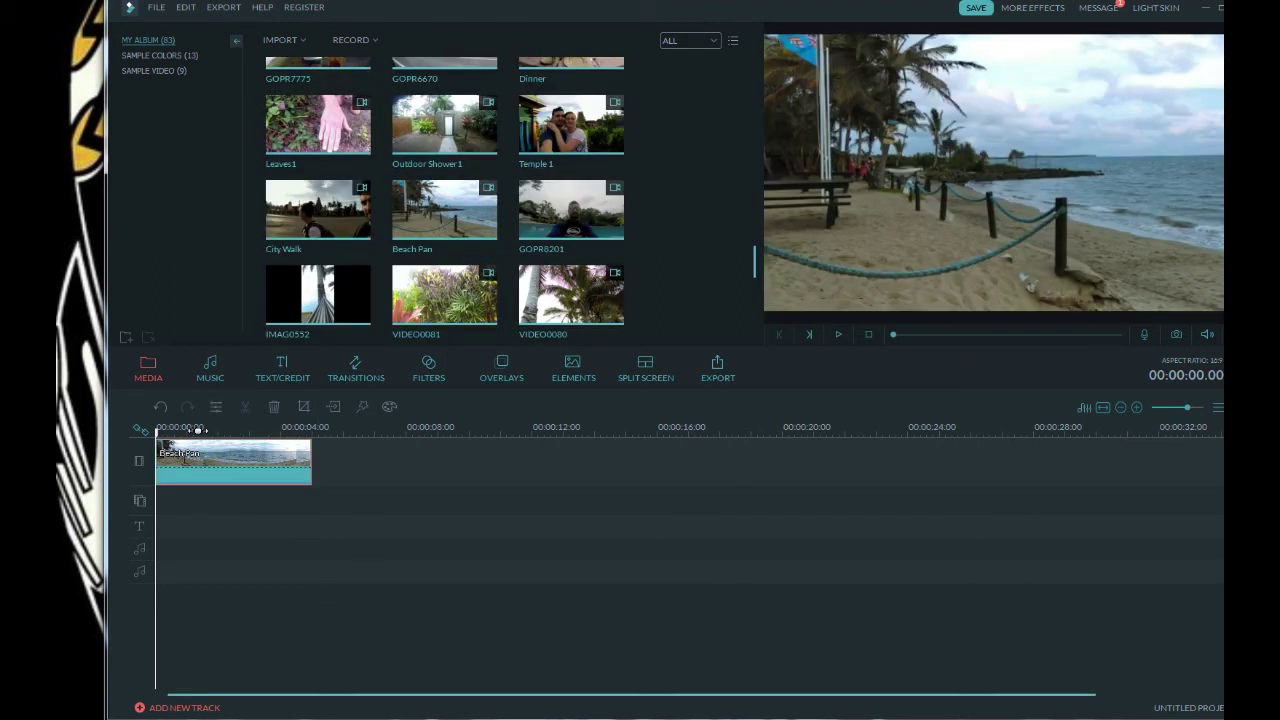
pyautogui.rightClick(280, 454)
pyautogui.click(320, 551)
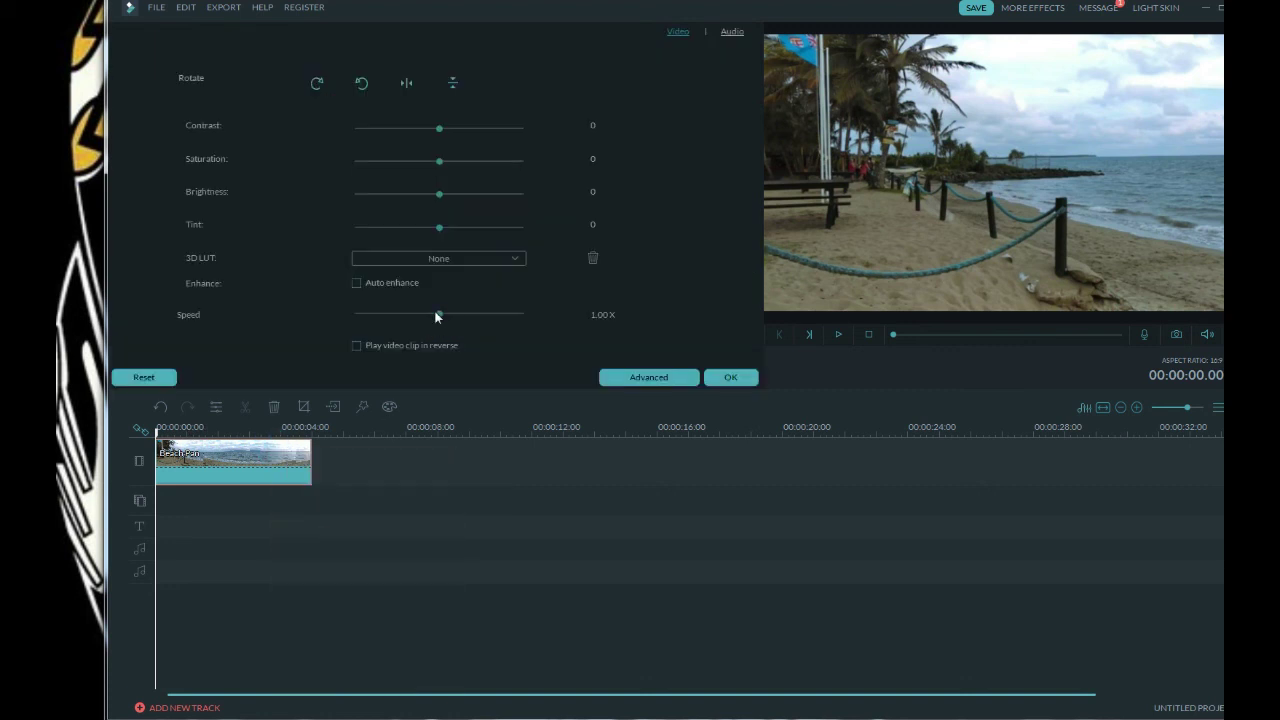
pyautogui.moveTo(439, 314); pyautogui.dragTo(422, 314)
pyautogui.click(731, 377)
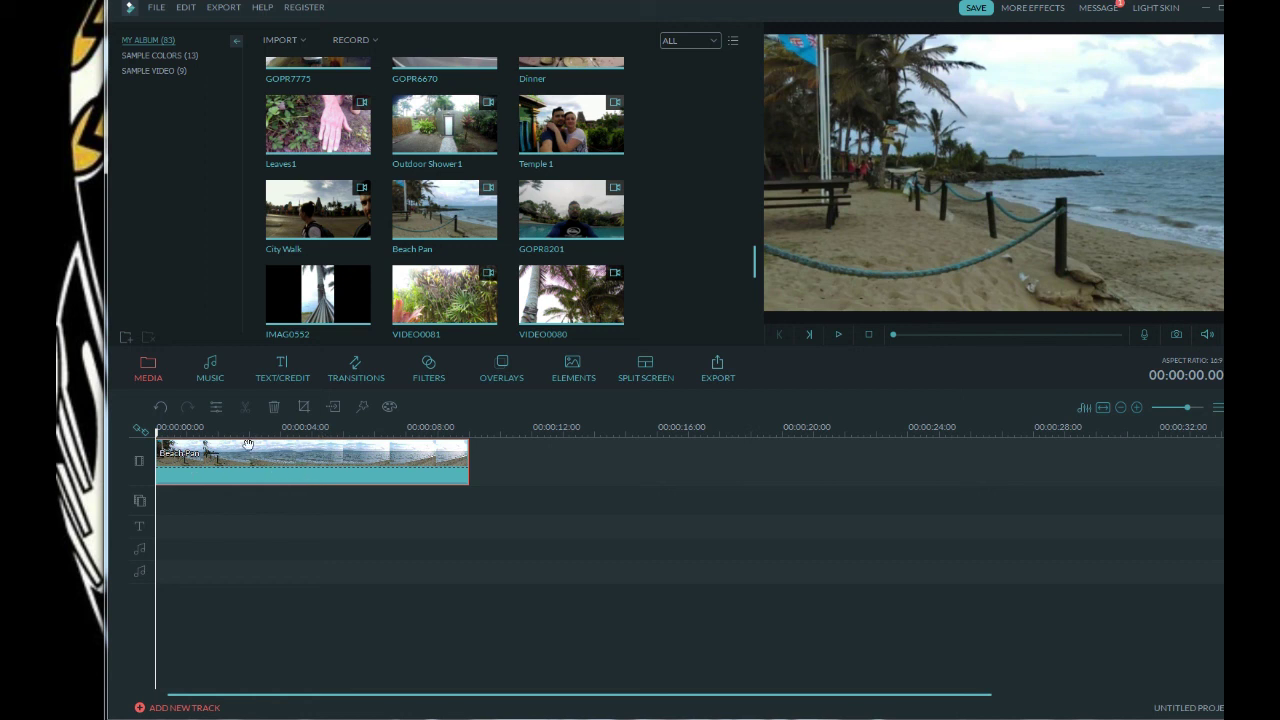
# - Import the exported logo video into My Album as A - Radision Blu1 and drag it toward the timeline
pyautogui.click(675, 245)
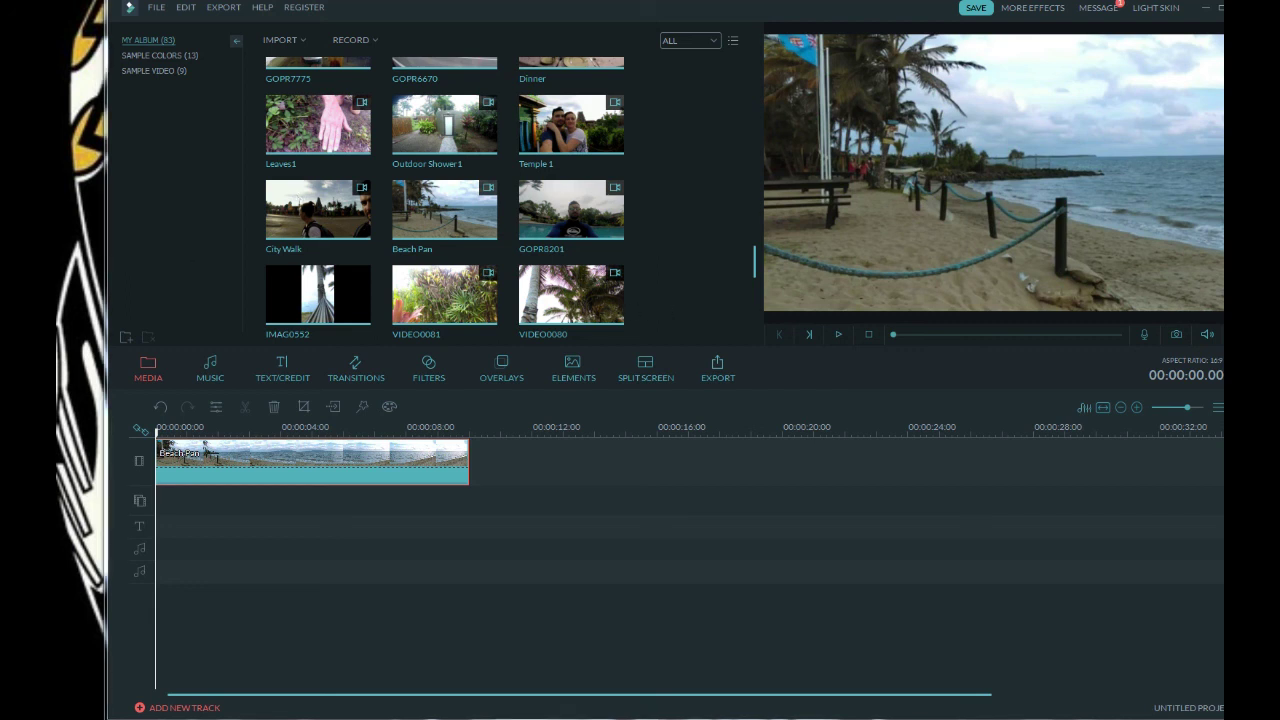
pyautogui.moveTo(57, 250); pyautogui.dragTo(675, 271)
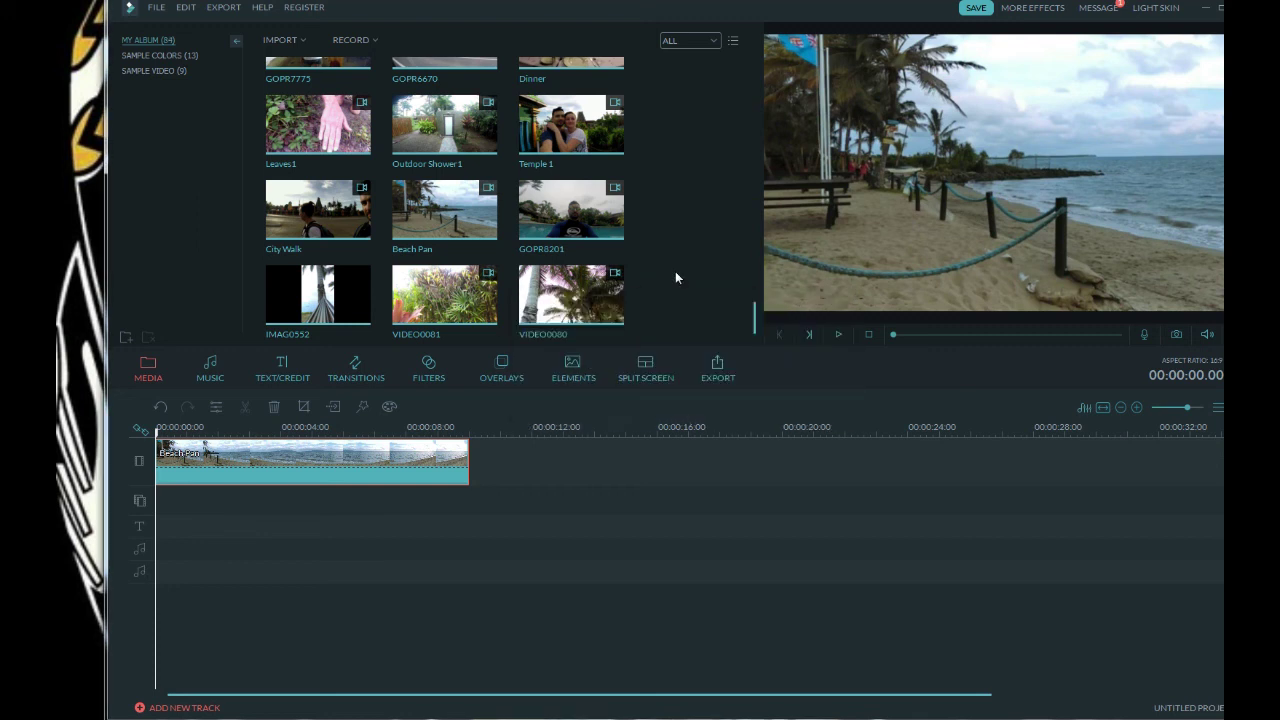
pyautogui.moveTo(571, 298); pyautogui.dragTo(178, 516)
# - Drop A - Radision Blu1 on the overlay track and slow Beach Pan further to about 14 seconds
pyautogui.moveTo(236, 477); pyautogui.dragTo(236, 477)
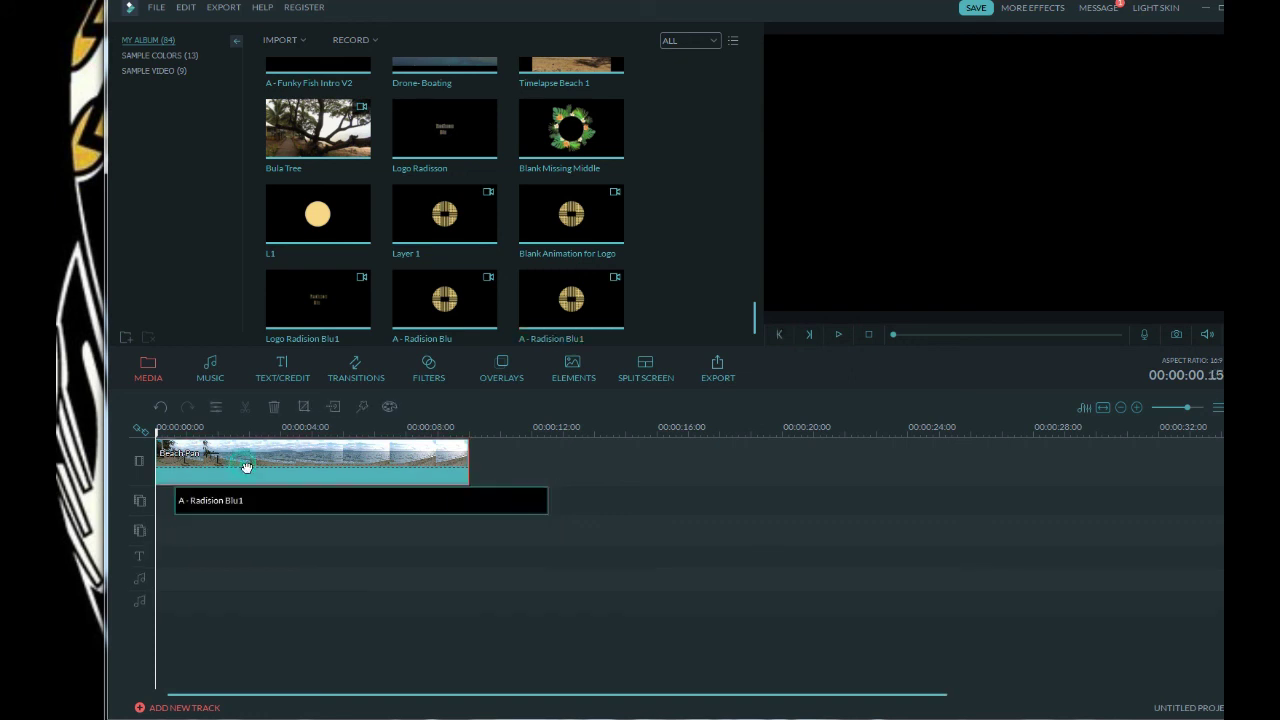
pyautogui.rightClick(342, 458)
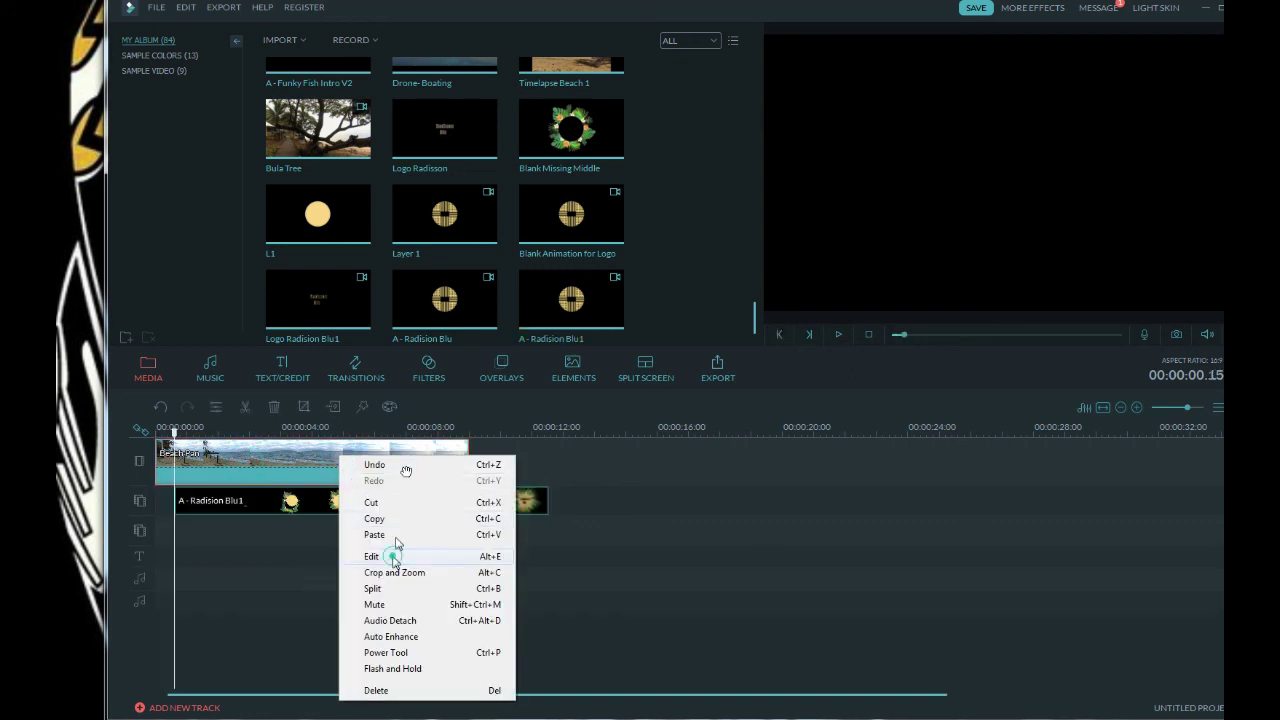
pyautogui.click(394, 554)
pyautogui.moveTo(425, 316); pyautogui.dragTo(403, 314)
pyautogui.click(730, 377)
# - Make the logo overlay's black areas transparent with Green Screen and play the composite
pyautogui.click(405, 501)
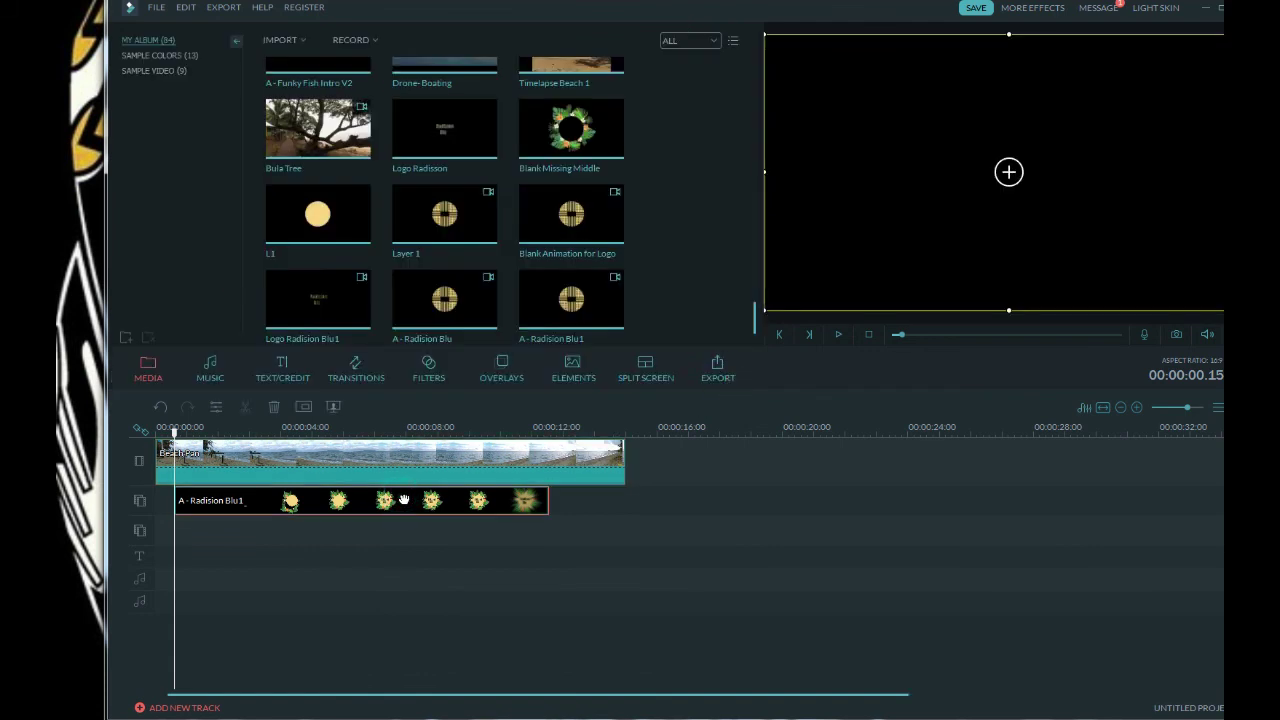
pyautogui.moveTo(173, 432); pyautogui.dragTo(214, 432)
pyautogui.rightClick(241, 499)
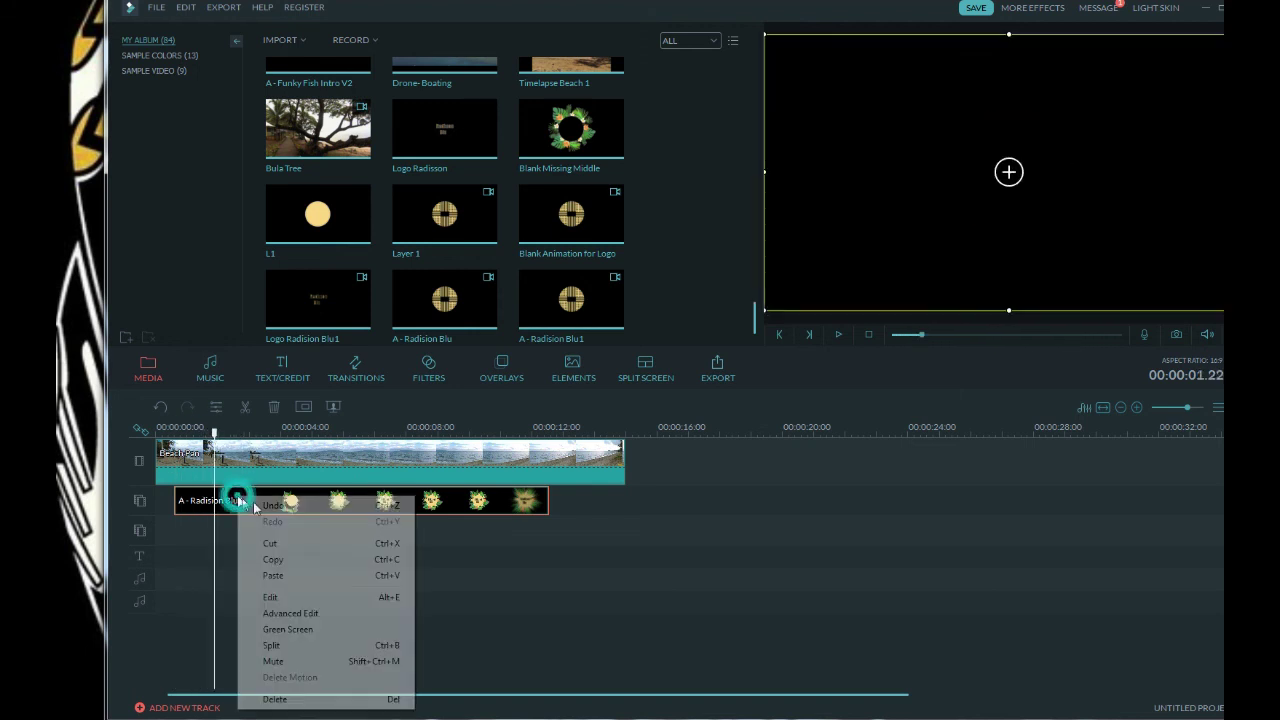
pyautogui.click(304, 626)
pyautogui.click(444, 224)
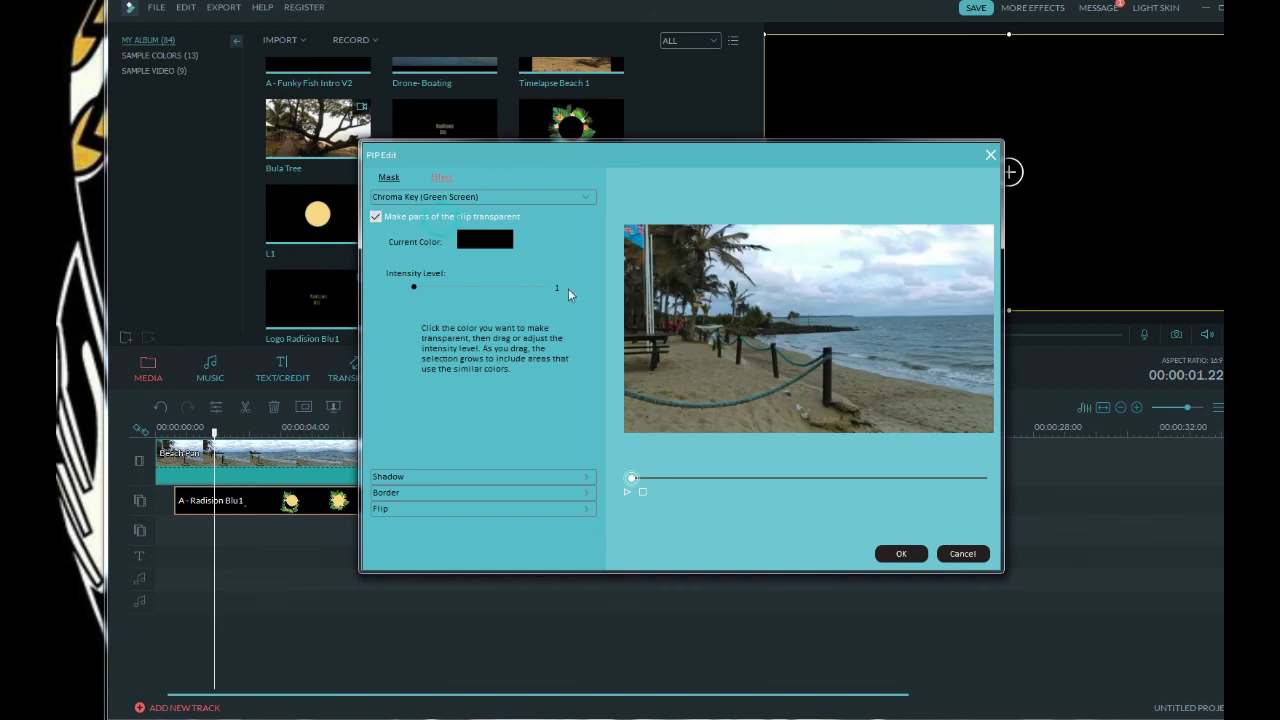
pyautogui.click(901, 554)
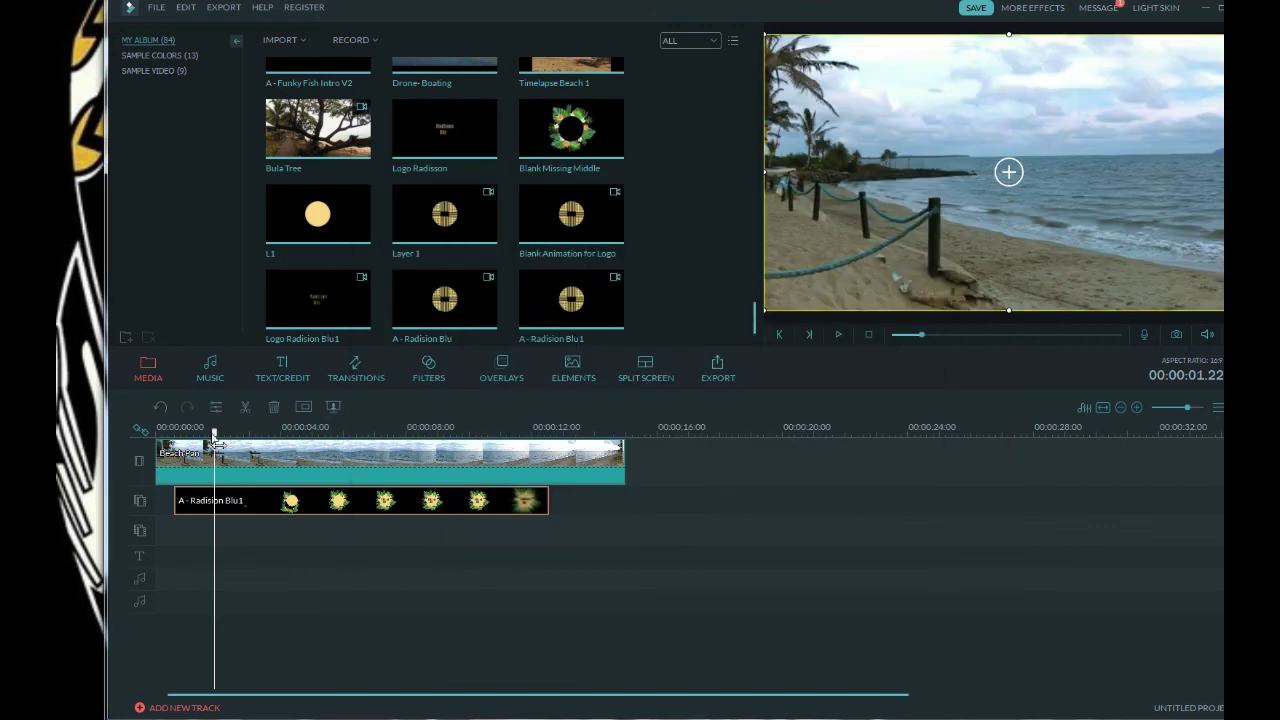
pyautogui.moveTo(217, 443); pyautogui.dragTo(160, 445)
pyautogui.click(835, 336)
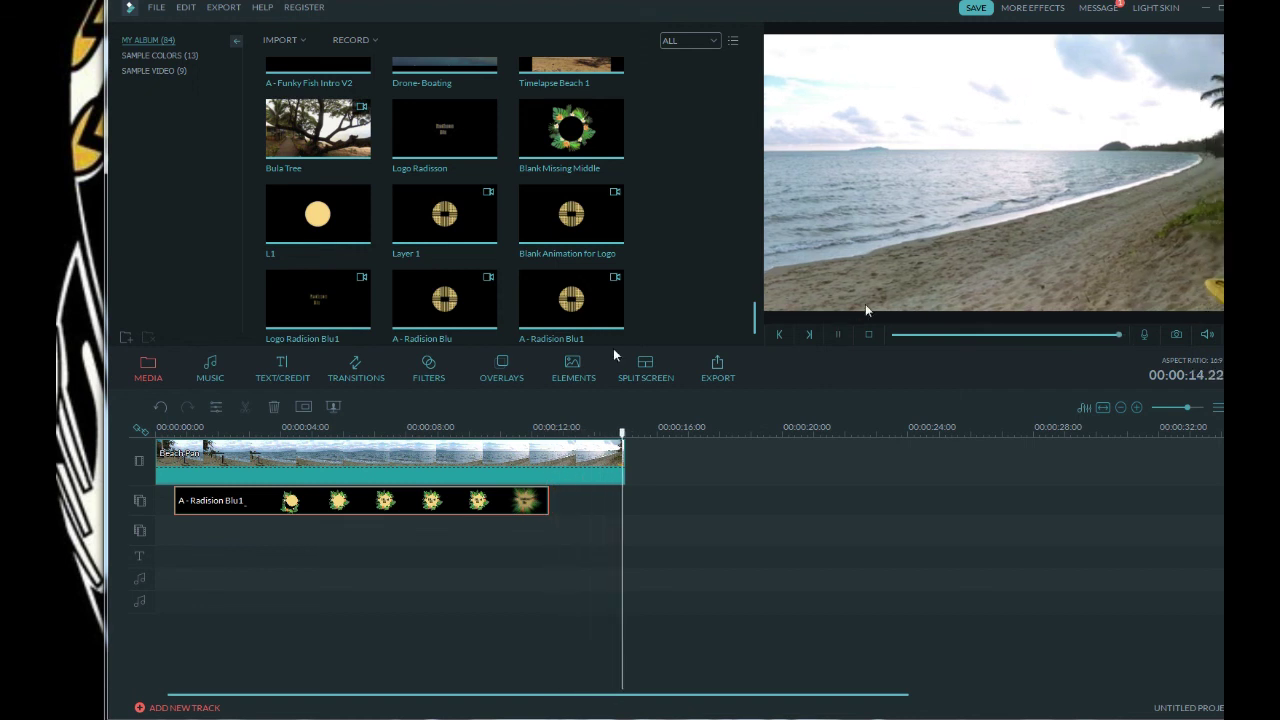
# - Split the logo overlay near 10 seconds and delete its trailing blurry part
pyautogui.click(505, 431)
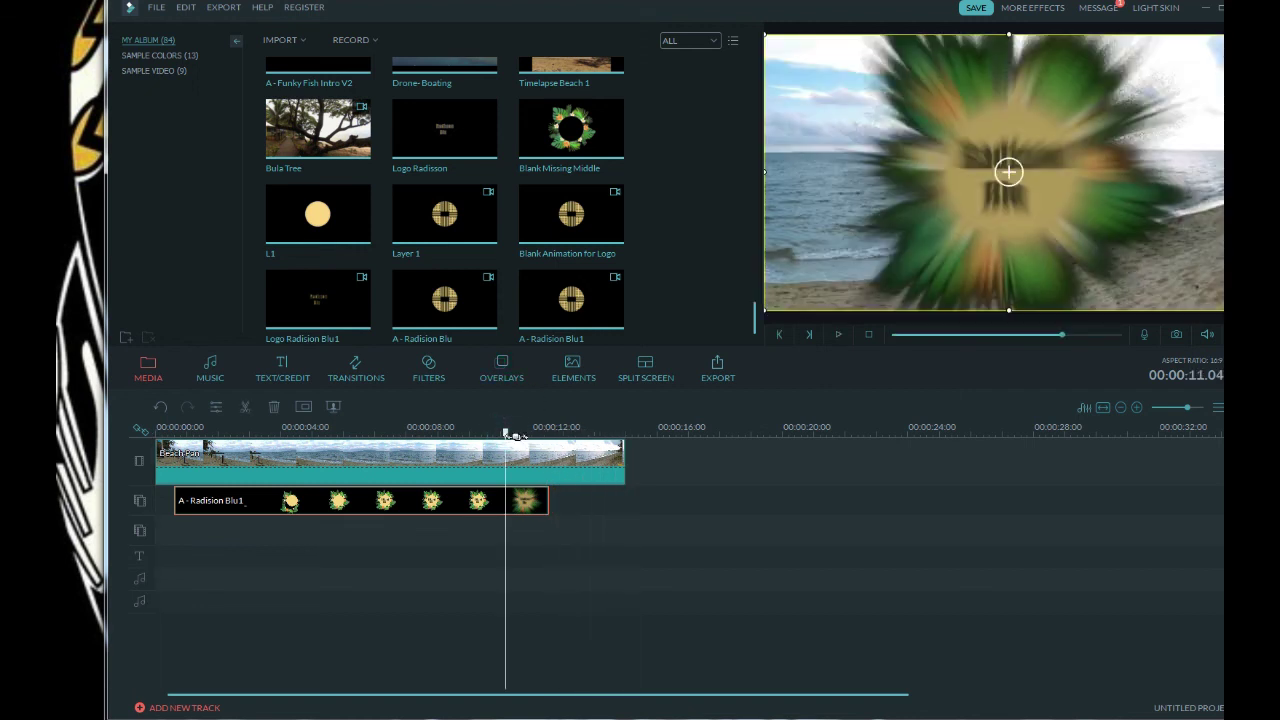
pyautogui.moveTo(507, 437); pyautogui.dragTo(480, 432)
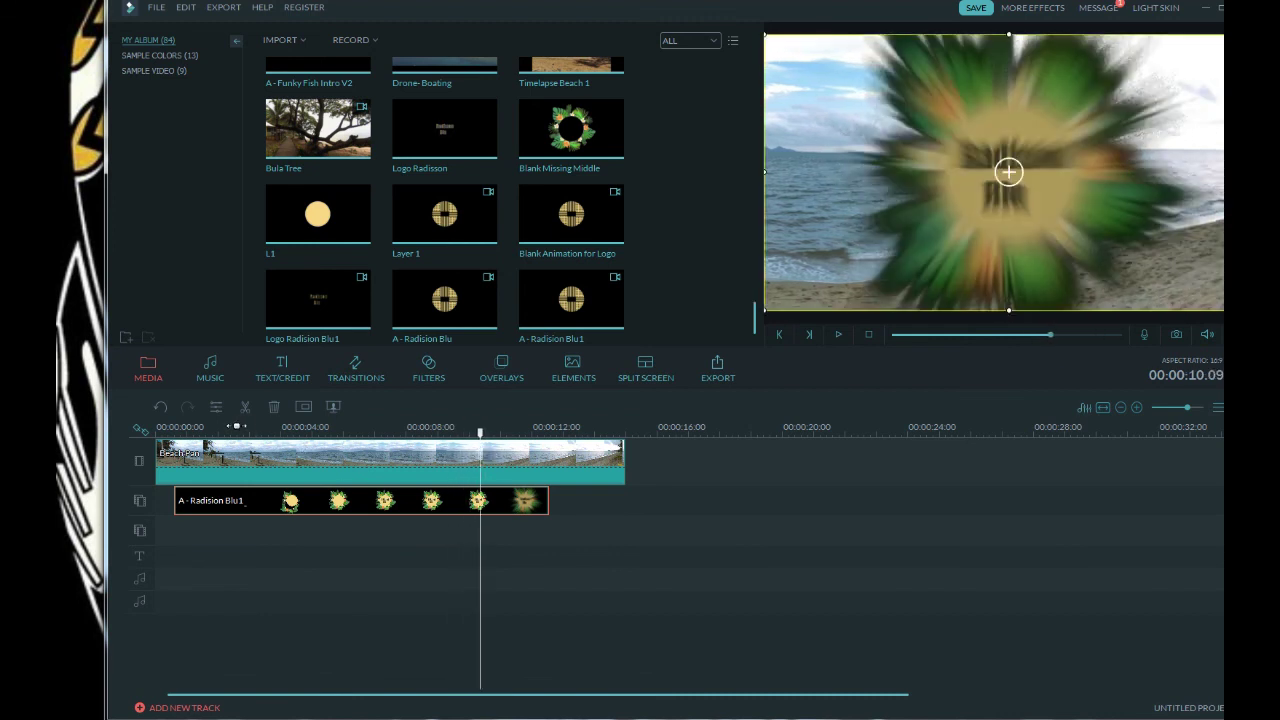
pyautogui.click(244, 406)
pyautogui.click(505, 500)
pyautogui.press('Delete')
# - Replay around the new overlay ending and step through the logo frames from about 8 seconds
pyautogui.moveTo(481, 434); pyautogui.dragTo(462, 431)
pyautogui.click(838, 336)
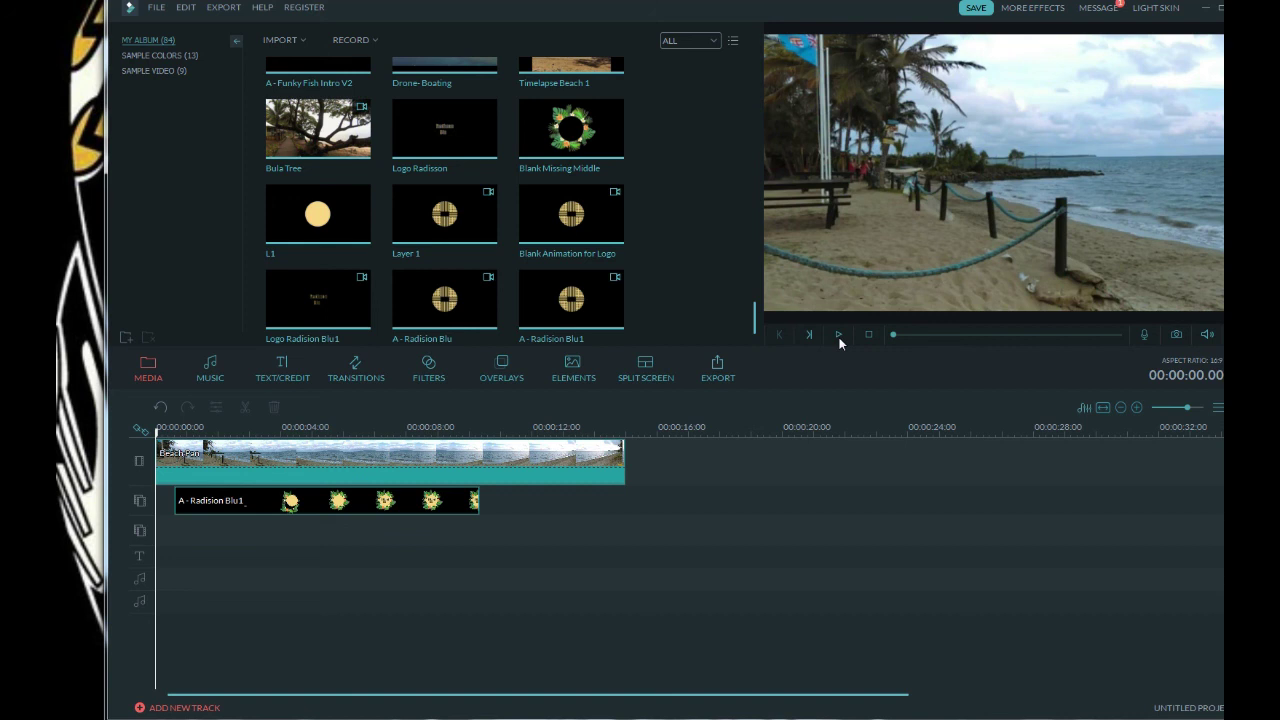
pyautogui.click(418, 432)
pyautogui.moveTo(424, 437); pyautogui.dragTo(489, 444)
pyautogui.click(316, 509)
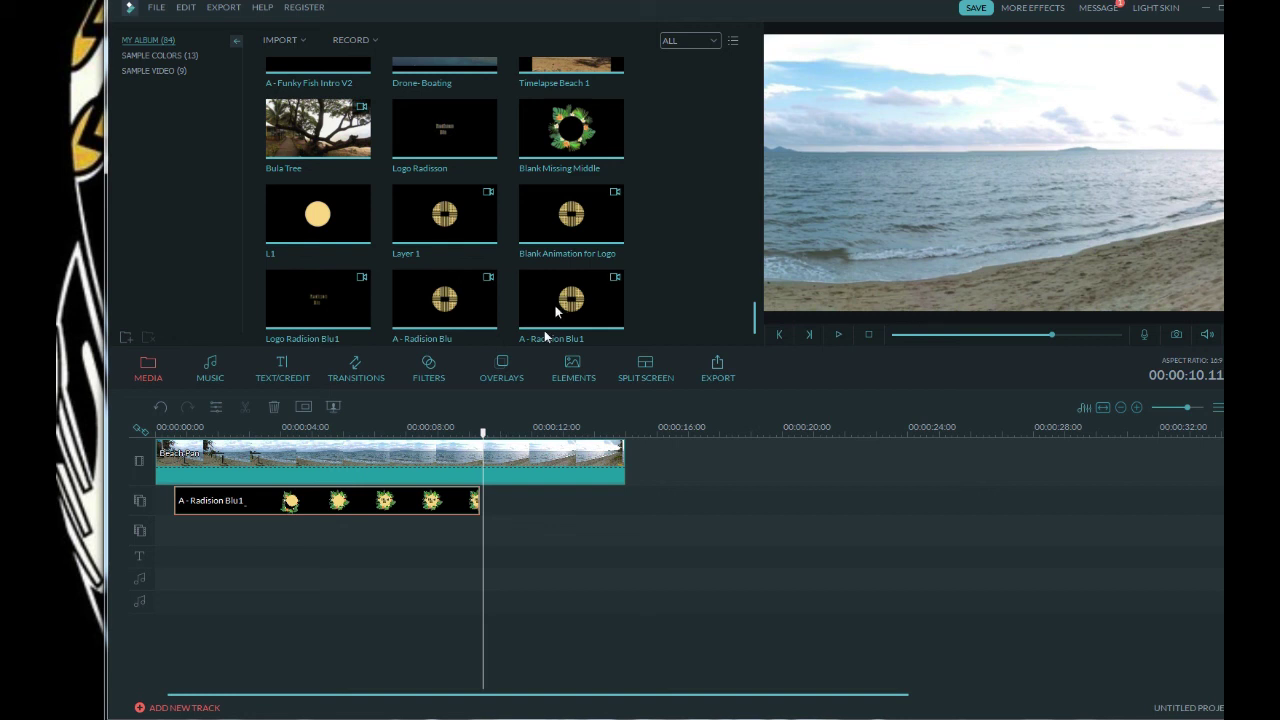
pyautogui.click(355, 370)
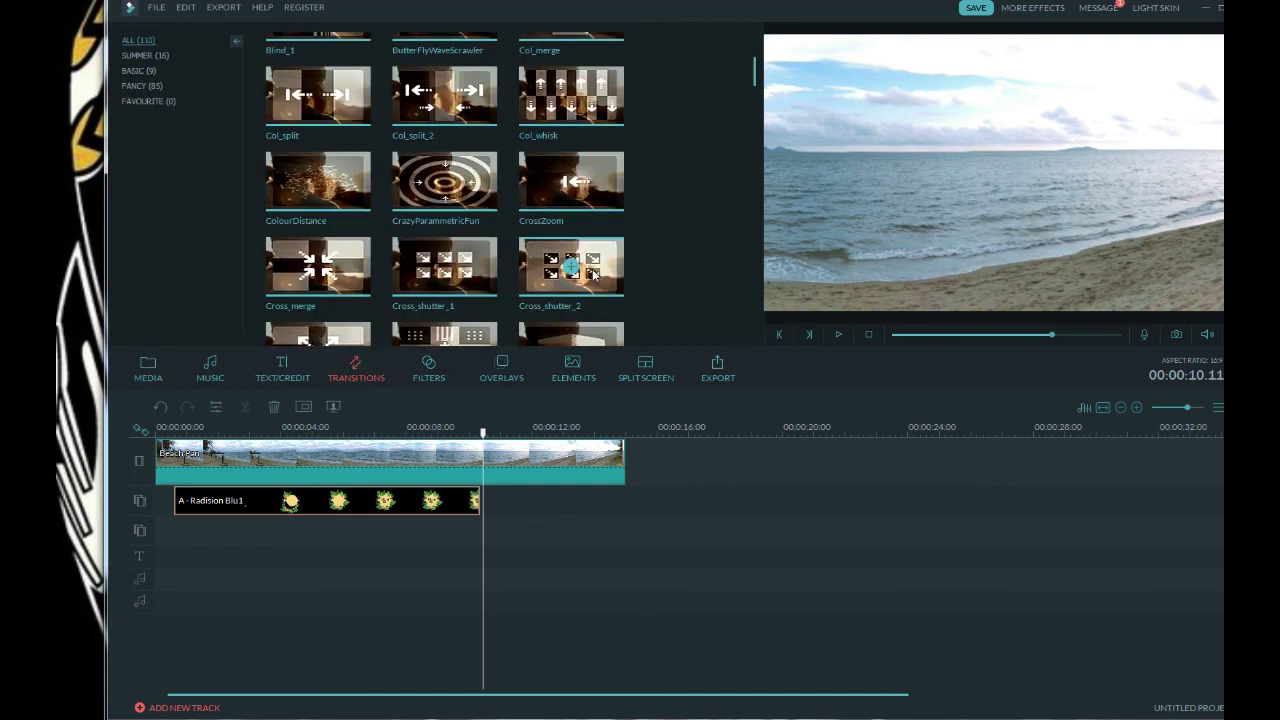
pyautogui.moveTo(593, 275); pyautogui.dragTo(606, 436)
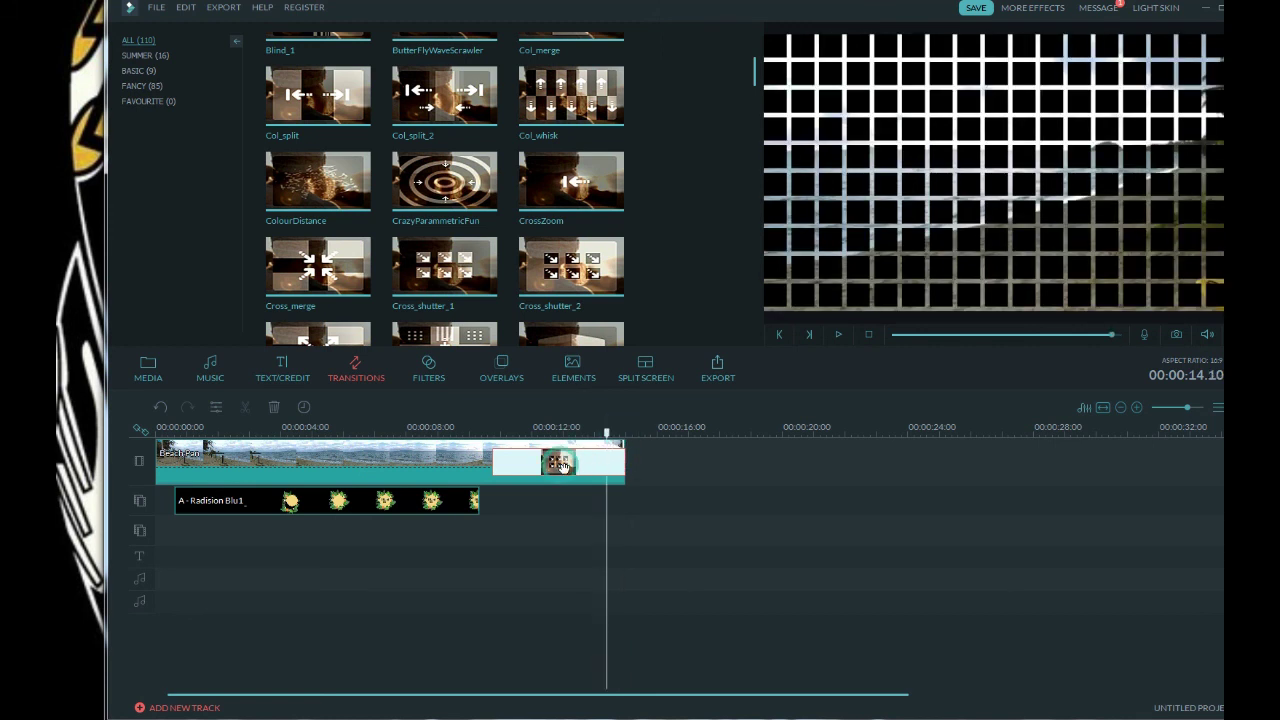
pyautogui.press('Delete')
pyautogui.click(436, 511)
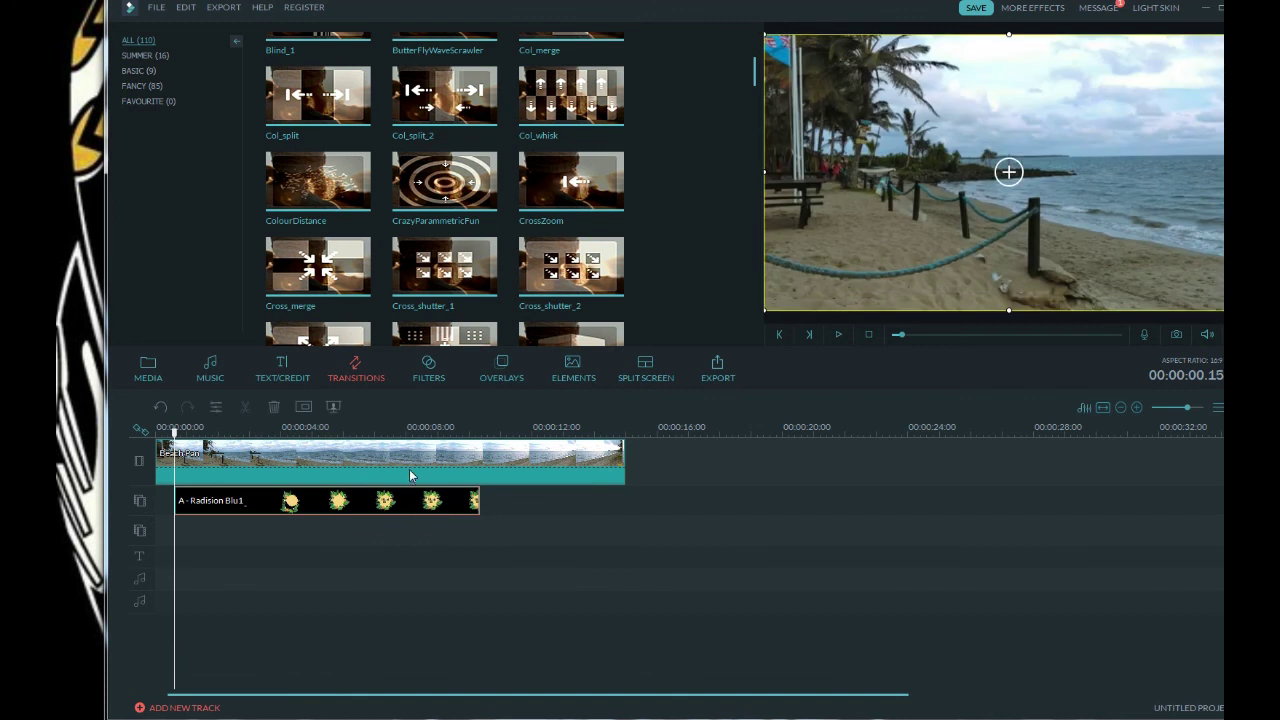
pyautogui.click(276, 368)
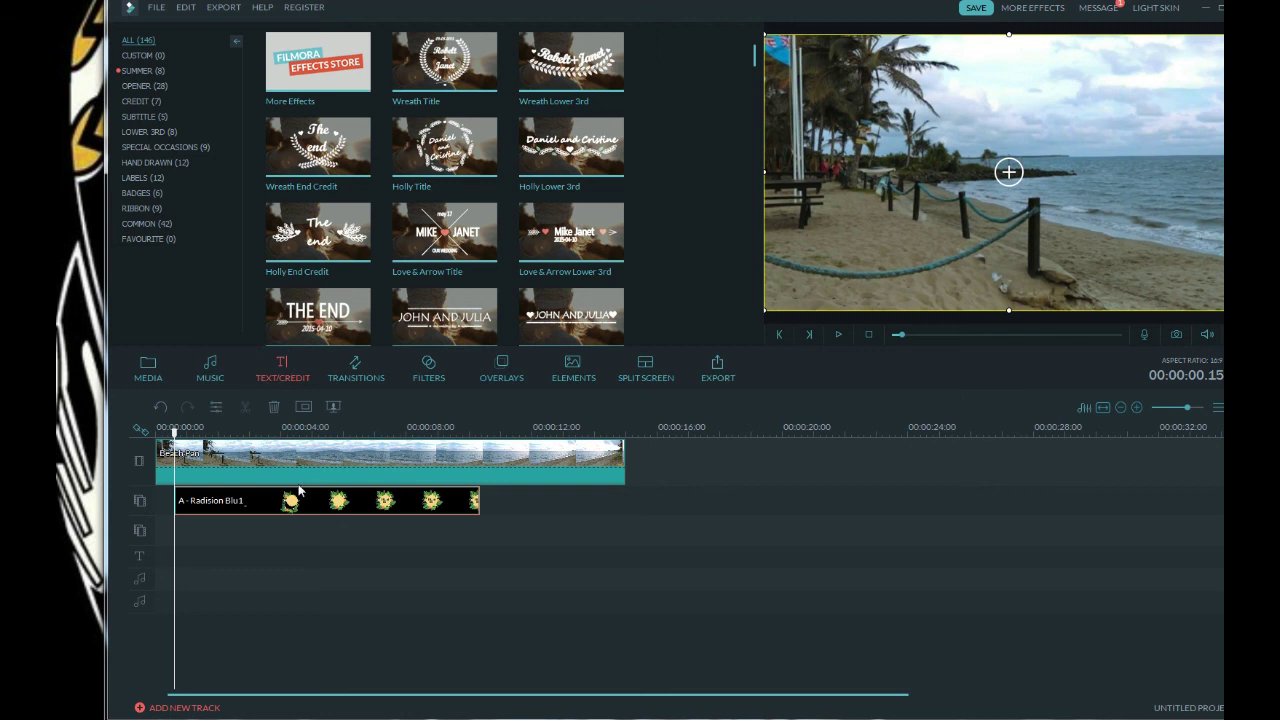
pyautogui.click(578, 369)
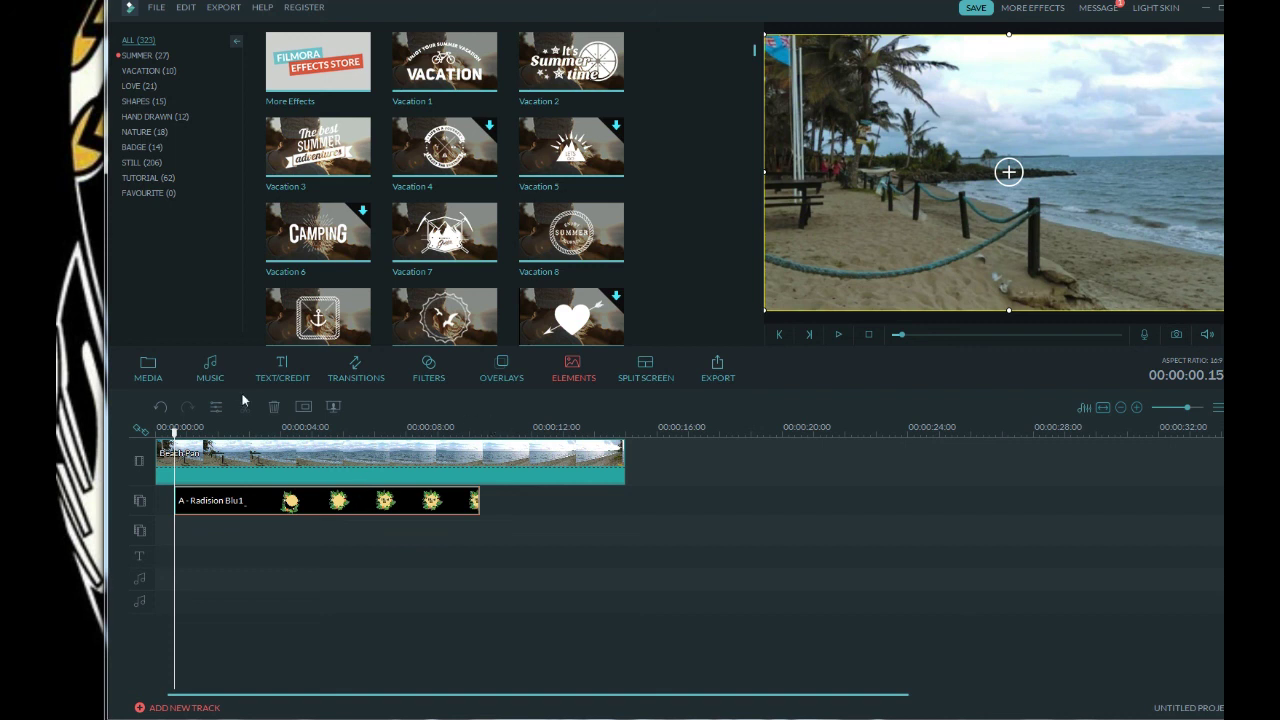
pyautogui.click(150, 368)
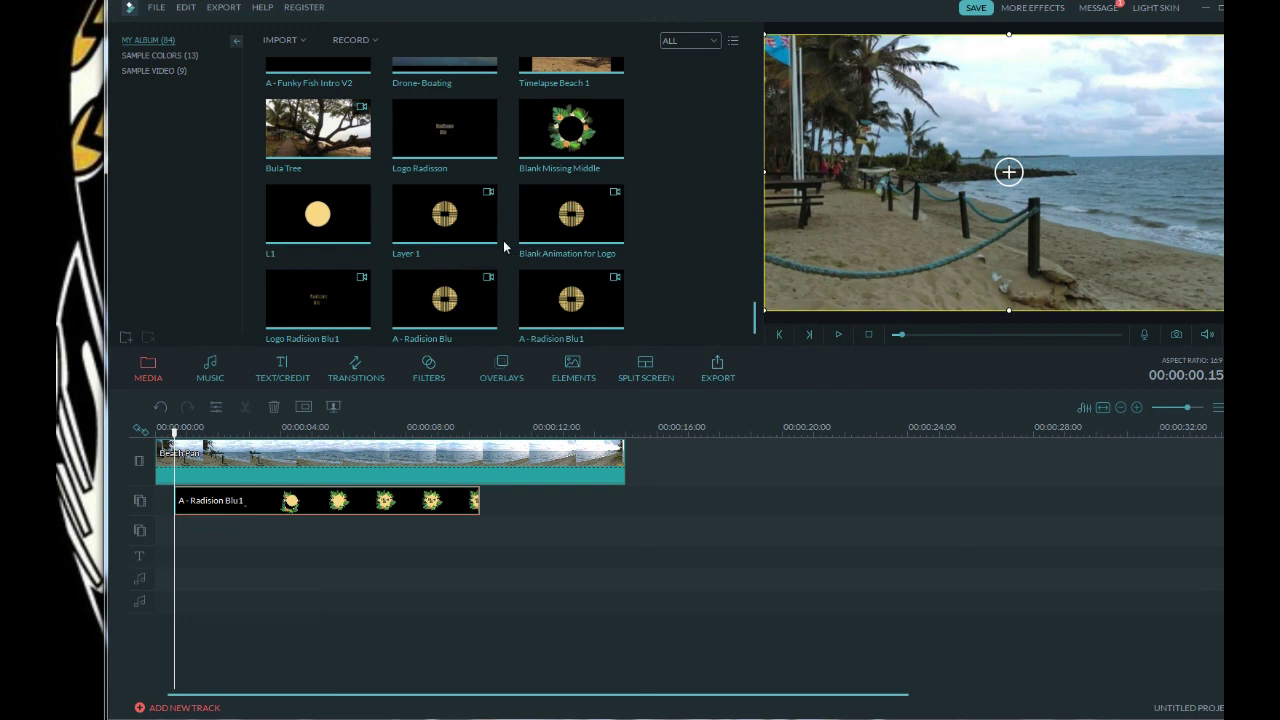
pyautogui.moveTo(369, 232); pyautogui.dragTo(378, 522)
pyautogui.moveTo(383, 433); pyautogui.dragTo(390, 433)
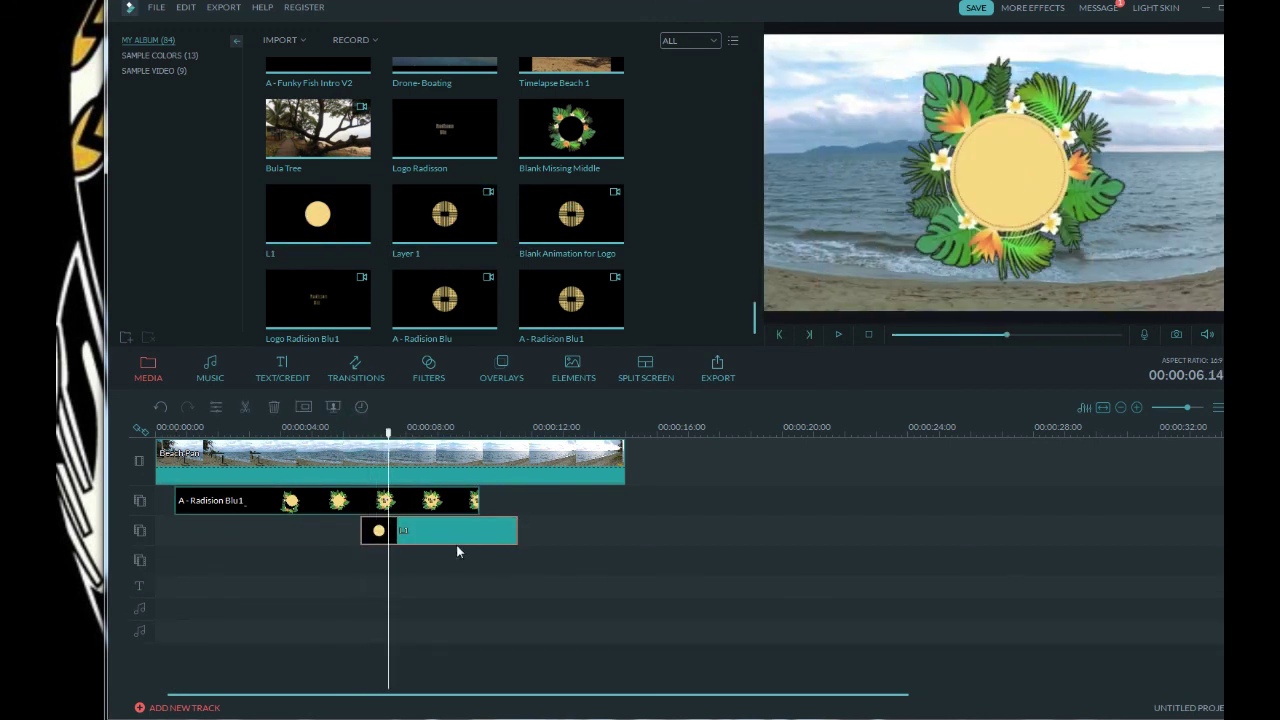
pyautogui.click(457, 533)
pyautogui.moveTo(1016, 208); pyautogui.dragTo(844, 213)
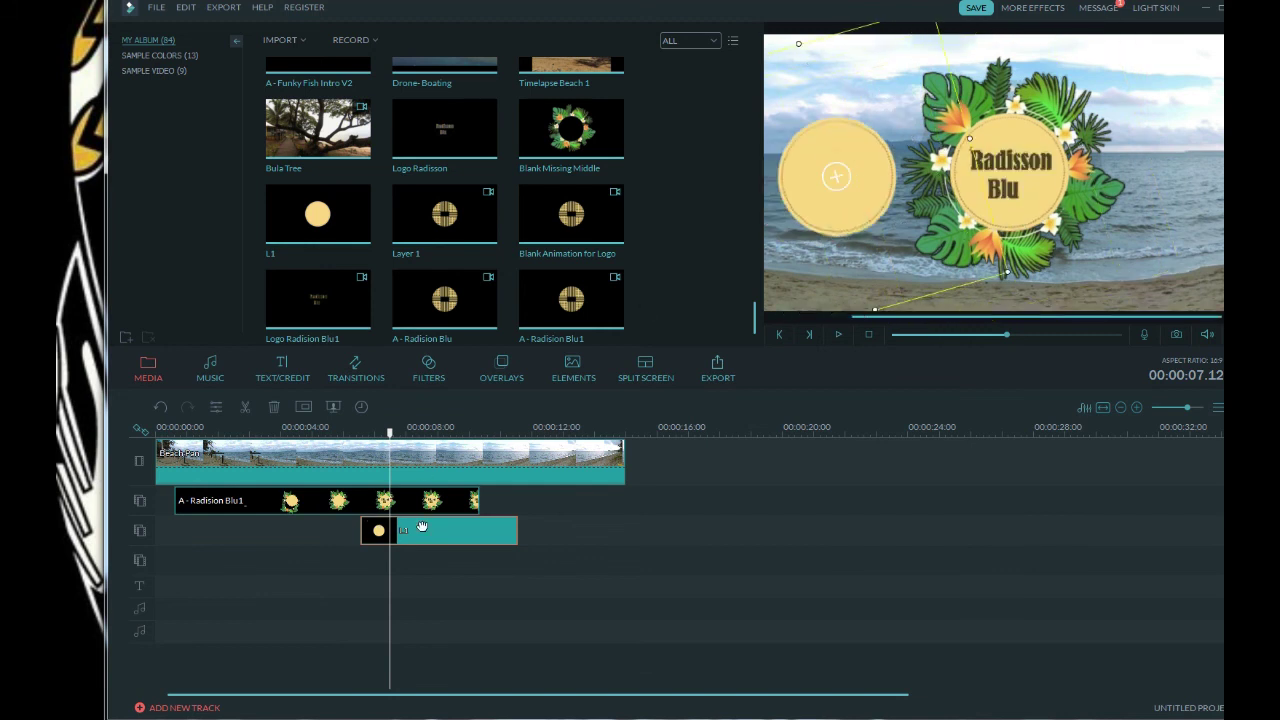
pyautogui.press('Delete')
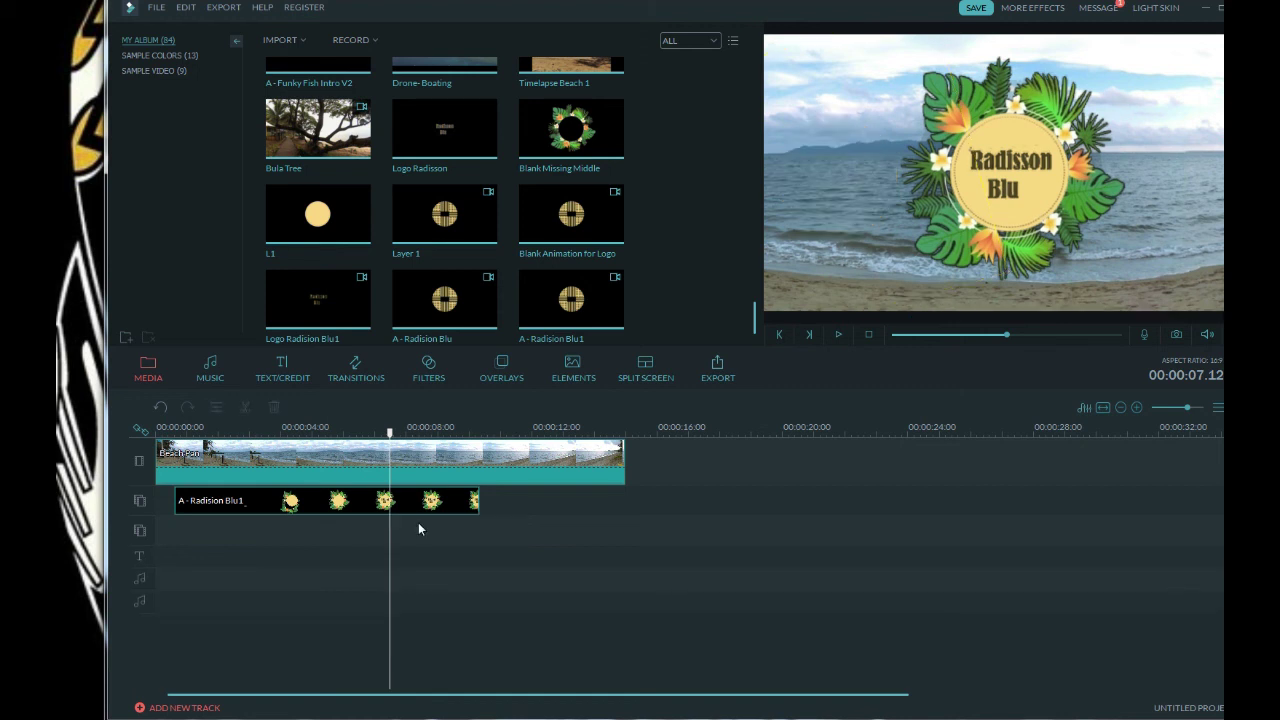